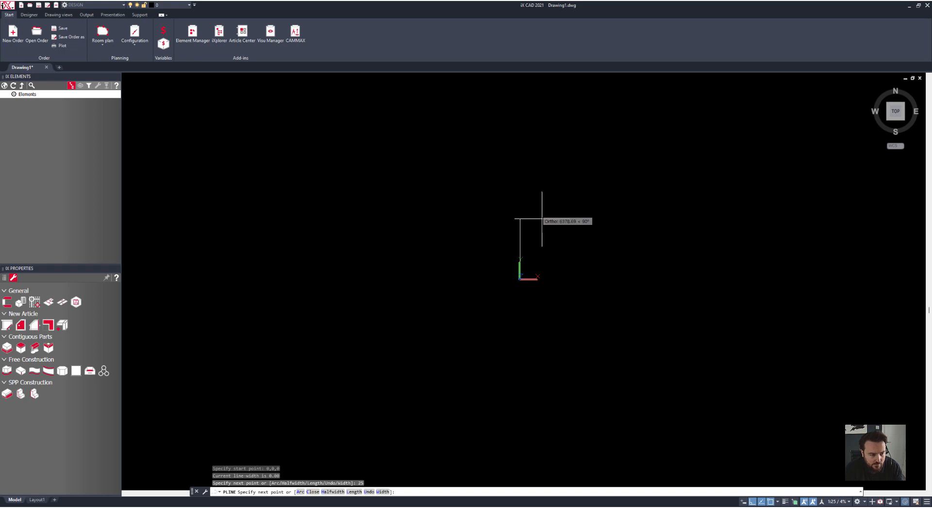
text(50)
key(Return)
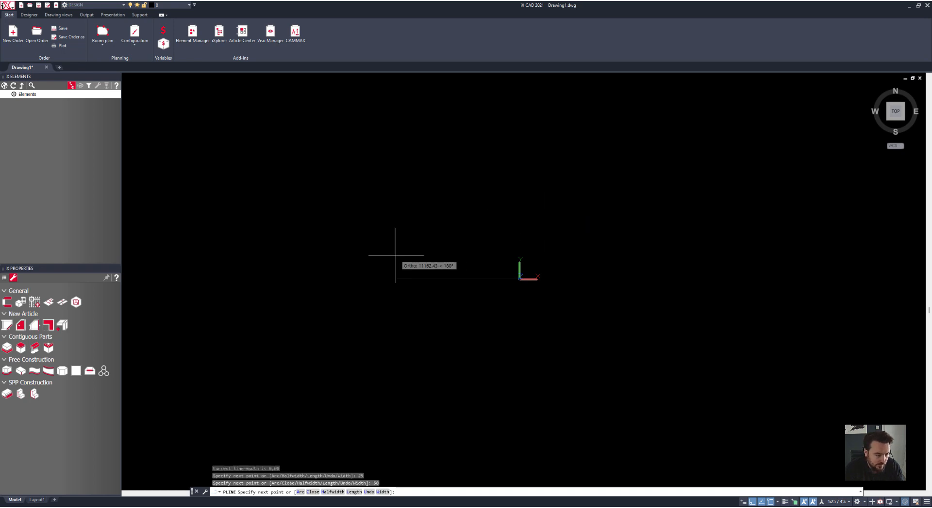
text(u)
key(Return)
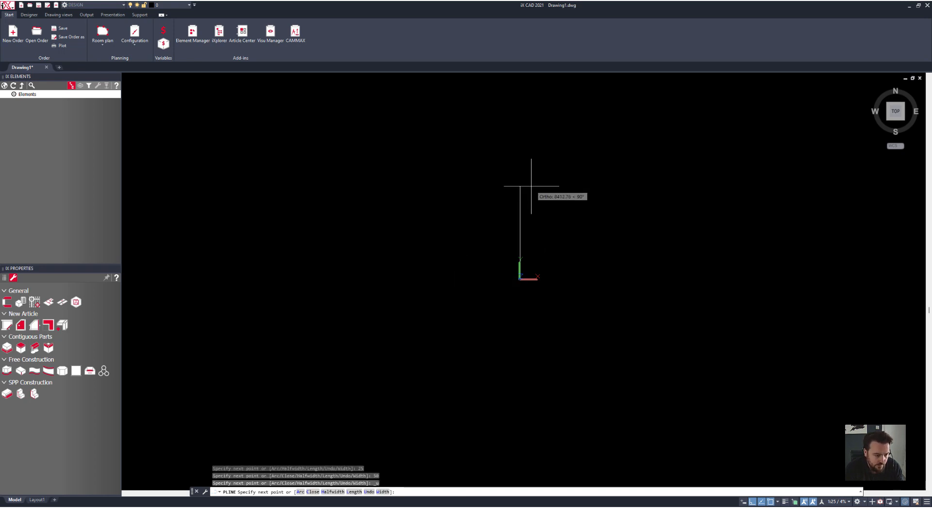
Complete the polyline rectangle from the first segment's end: 25 up, 50 across, 25 down, then close it at the origin.
text(25)
key(Return)
text(50)
key(Return)
text(2)
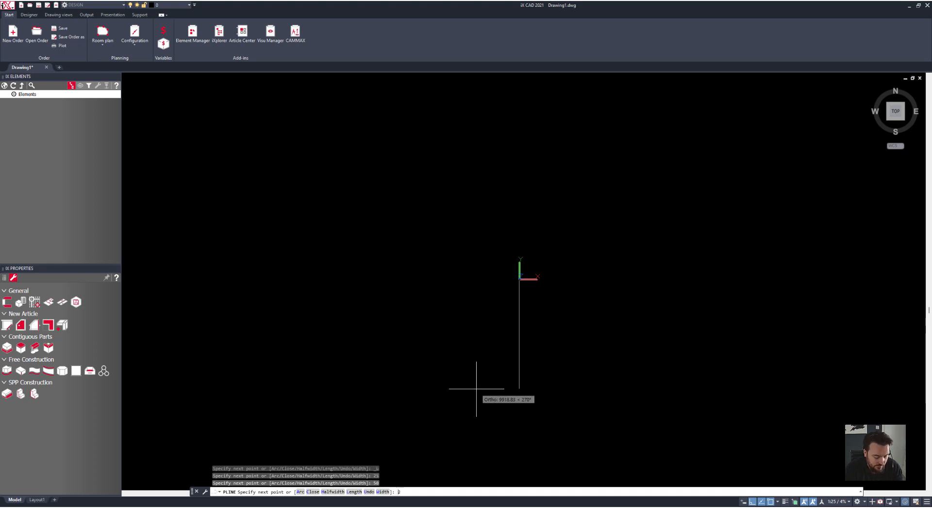
text(5)
key(Return)
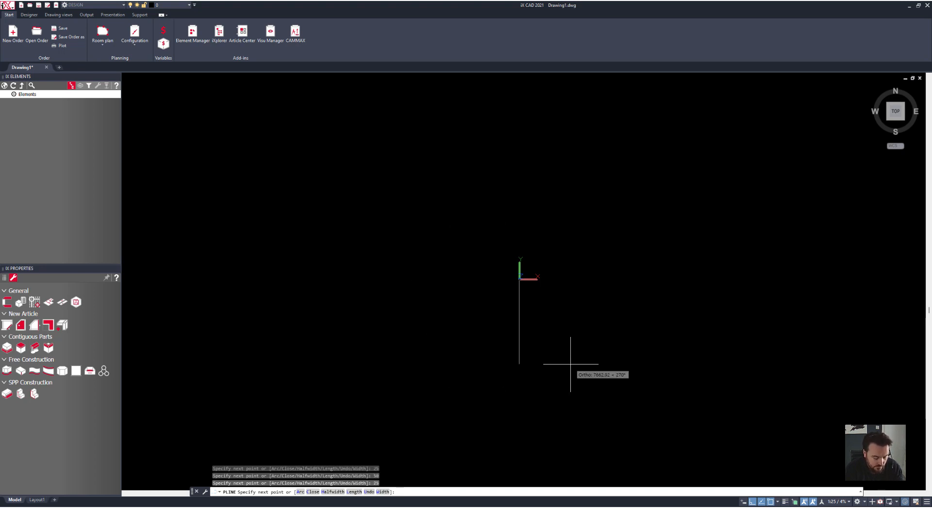
Fillet all corners of the rectangle polyline with a radius of 3.
middle_click(524, 352)
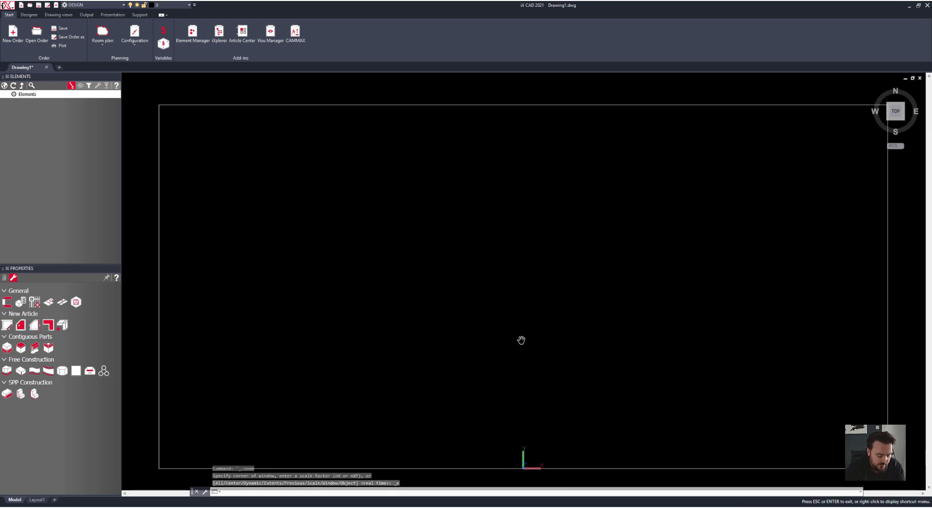
right_click(516, 343)
click(544, 349)
text(fillet)
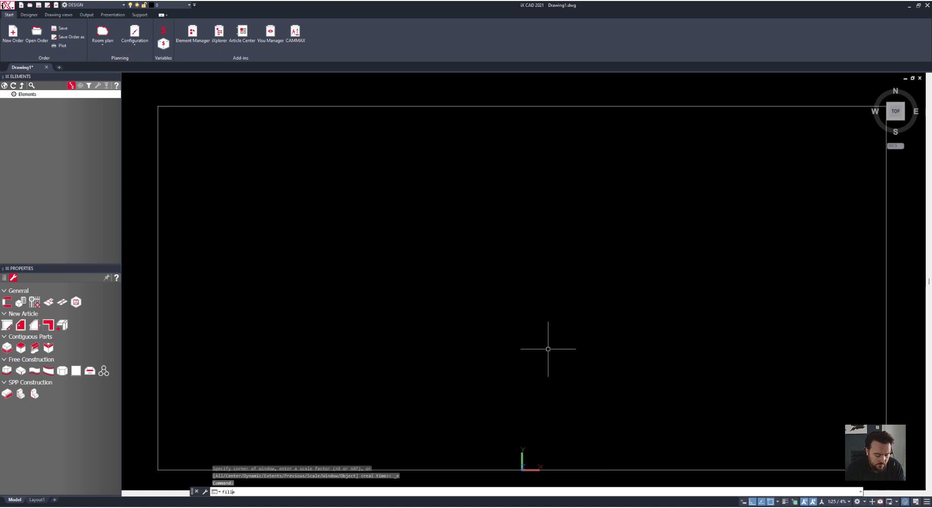
key(Return)
text(r)
key(Return)
text(3)
key(Return)
text(p)
key(Return)
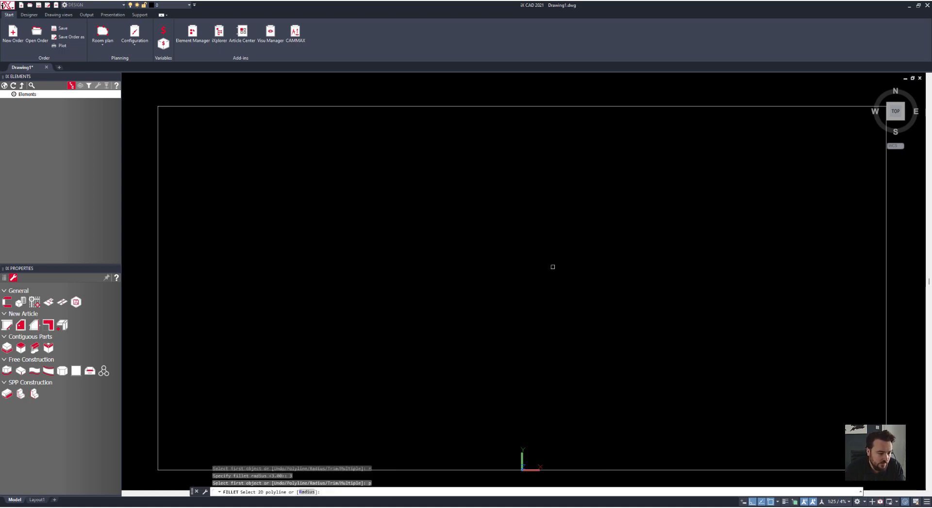
click(527, 107)
scroll(452, 189, down, 2)
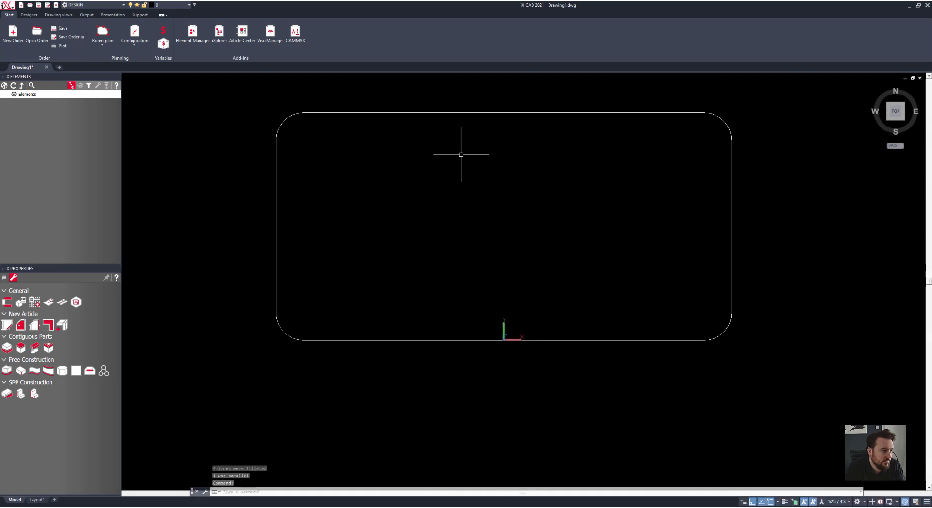
Start a new cross-section geometry in the Contour Wizard and name it Metal_50x25mm_SHS.
click(57, 15)
click(418, 28)
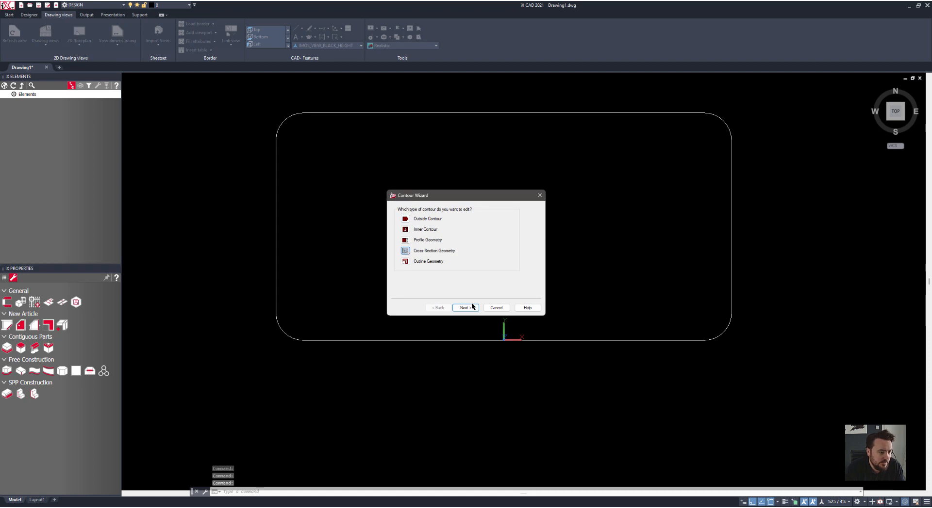
click(466, 308)
click(405, 239)
click(465, 307)
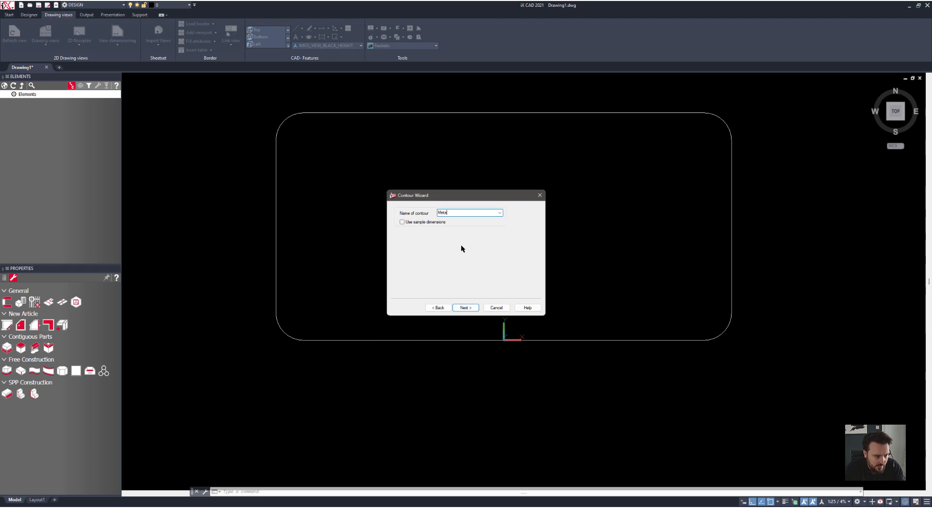
text(Metal_50x25mm_SHS)
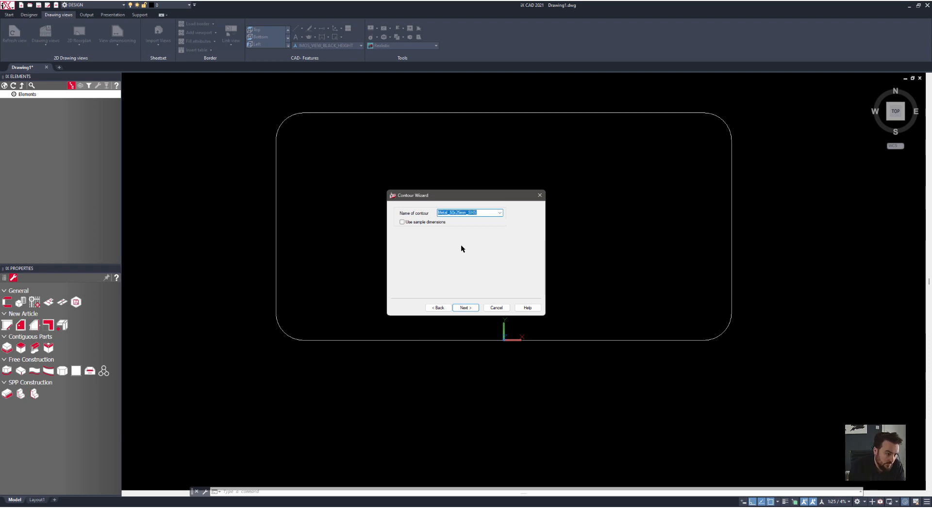
Pick the rounded rectangle as the contour's shape and apply the resulting cross-section geometry.
click(473, 311)
click(444, 340)
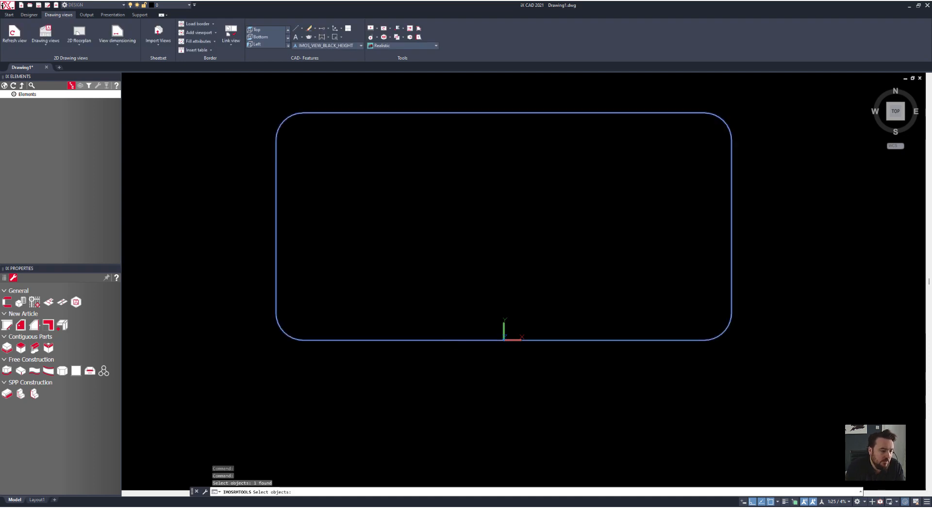
key(Return)
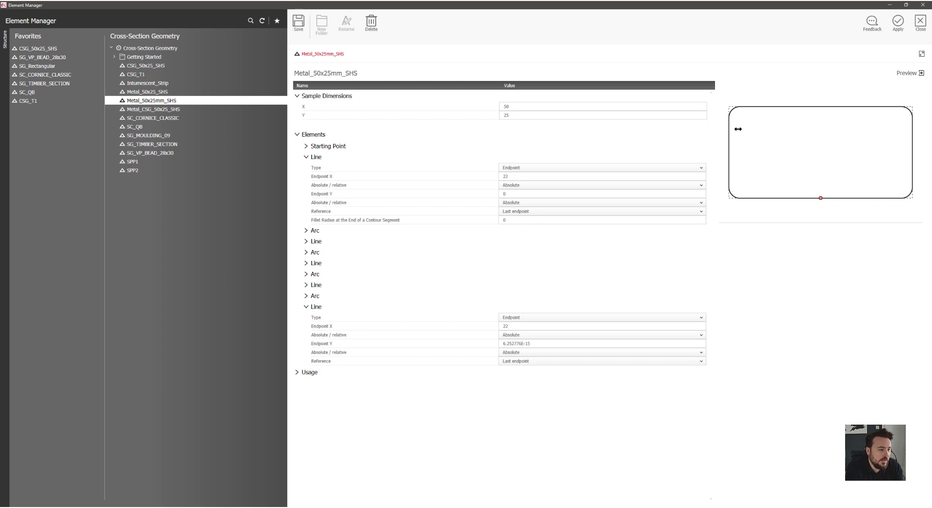
click(897, 22)
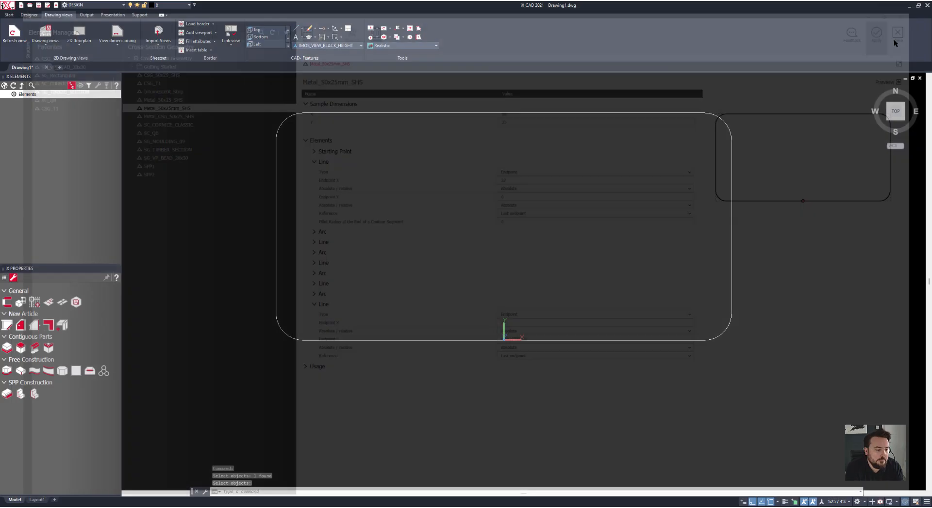
In the Element Manager, create a stretchable purchased part named Metal_50x25mm_SHS based on the STANDARD part.
click(9, 14)
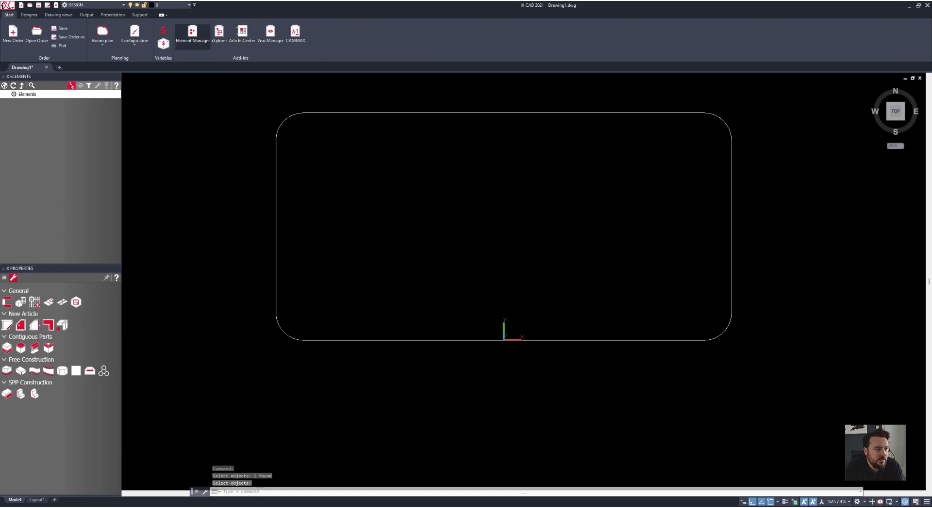
click(192, 34)
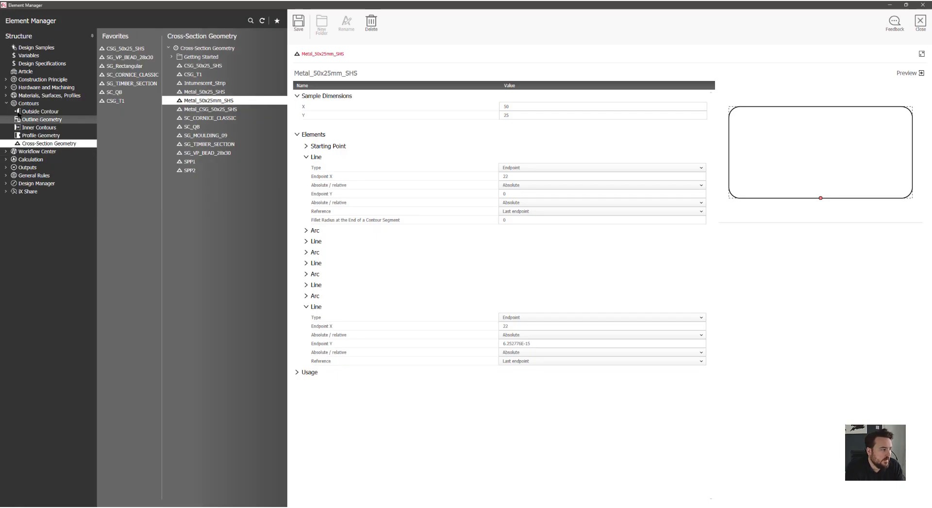
click(6, 79)
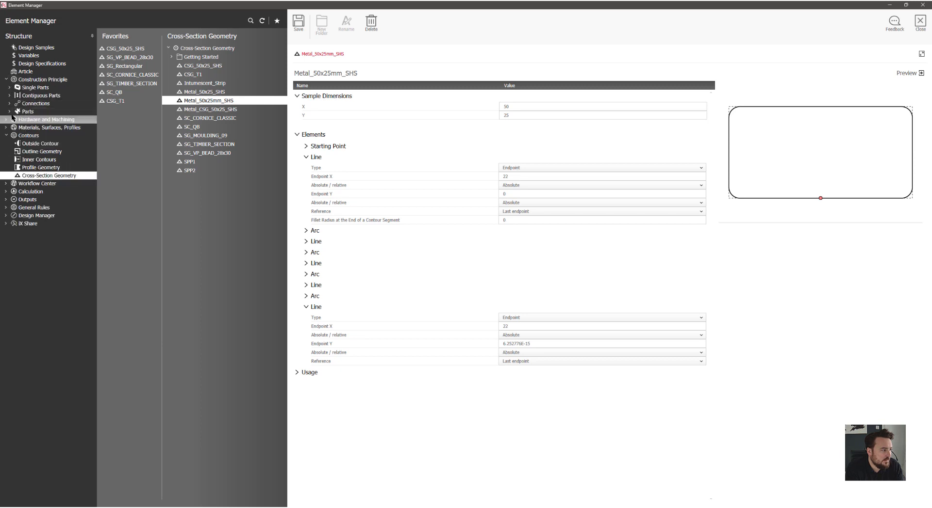
click(9, 111)
click(56, 127)
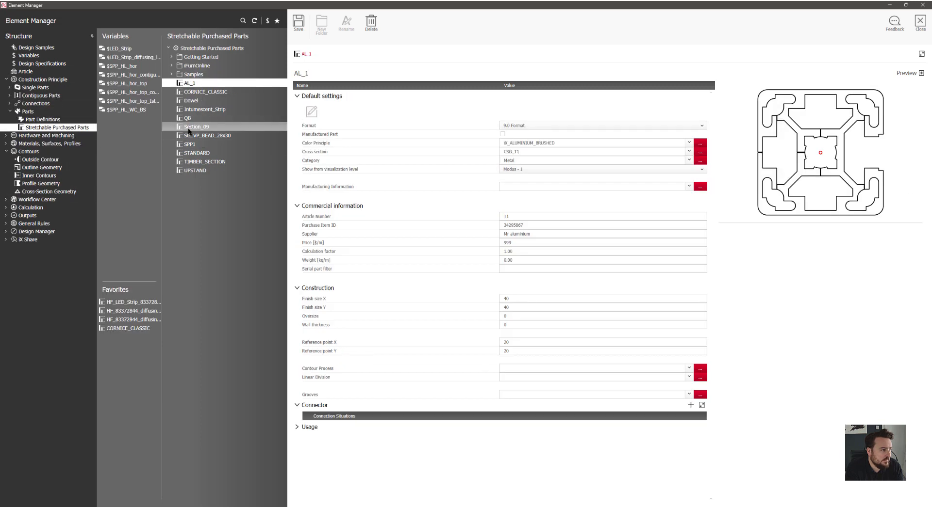
click(196, 153)
drag(340, 74, 282, 73)
text(Metal_50x25mm_SHS)
Set the purchased part's color principle to $Color_HL and its cross section to Metal_50x25mm_SHS.
click(551, 143)
click(690, 143)
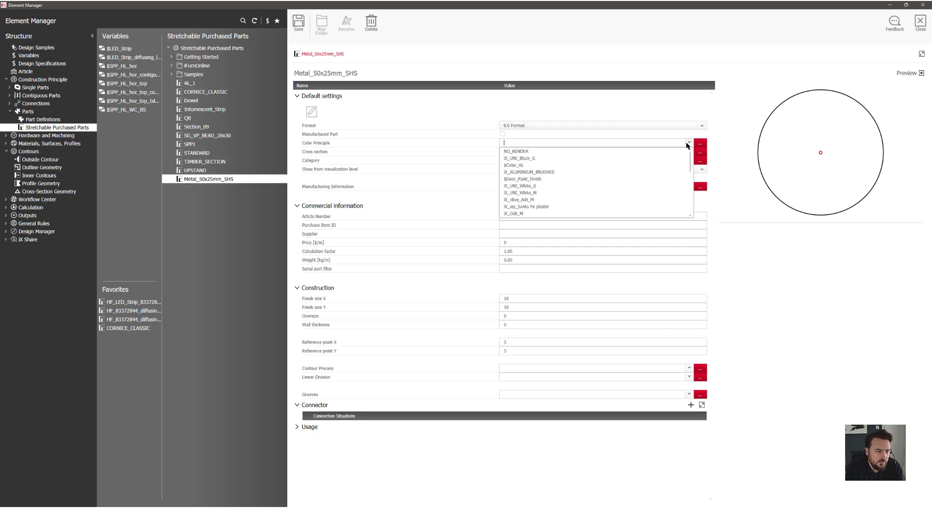
click(585, 165)
click(545, 151)
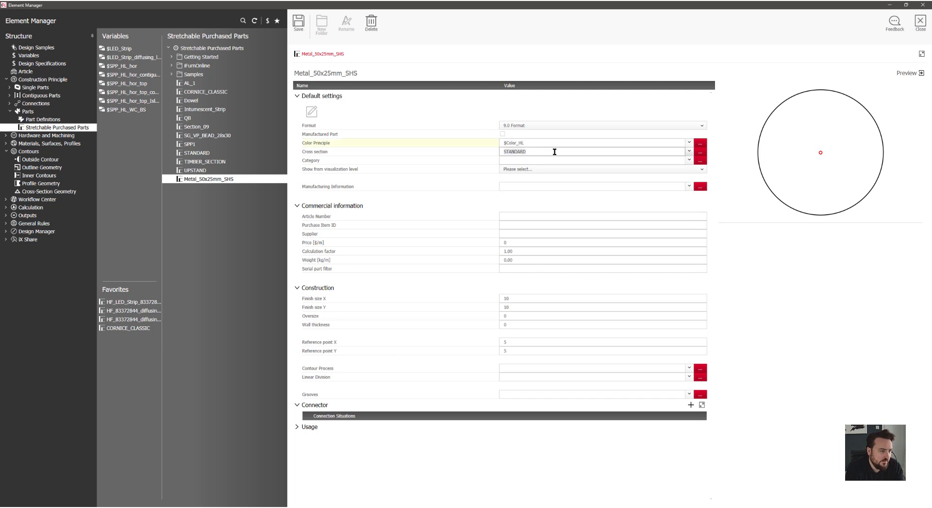
text(Metal_50x25mm_SHS)
click(557, 161)
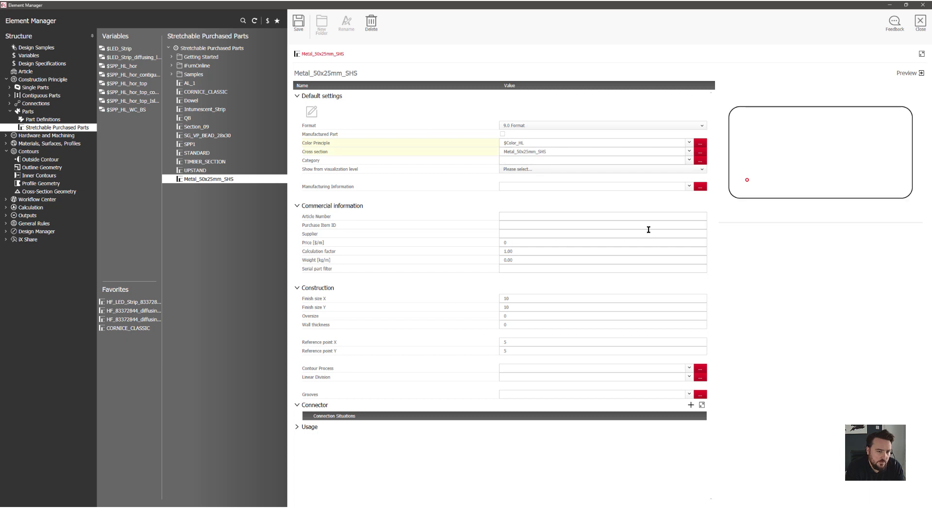
Set the purchased part's finish size to X 50 and Y 25.
click(510, 298)
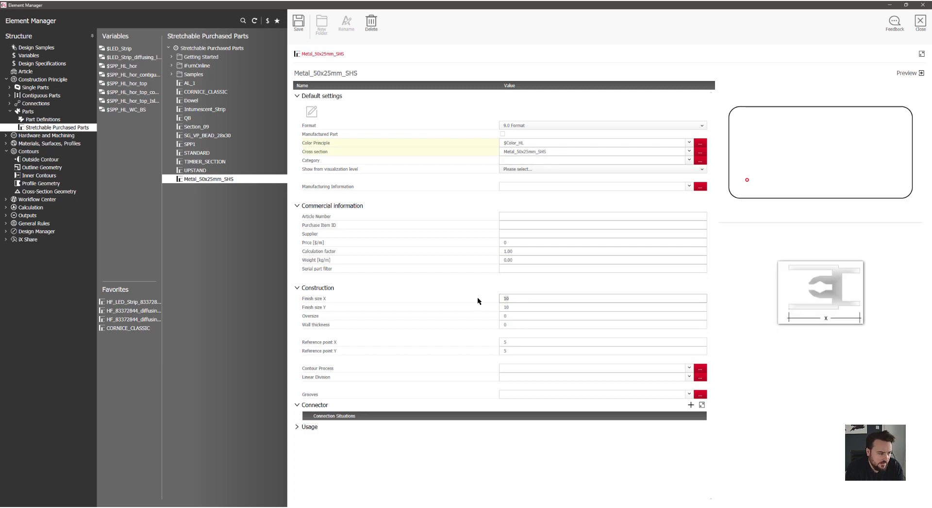
text(50)
key(Tab)
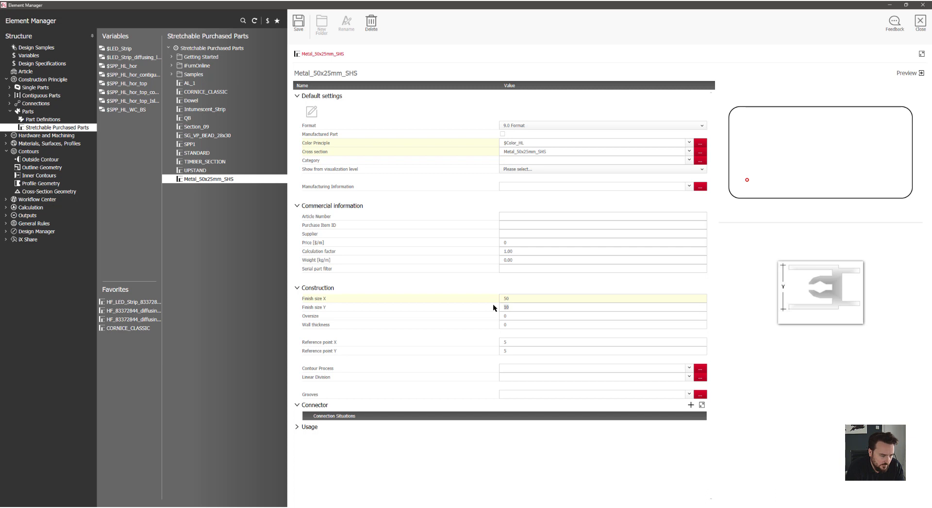
text(25)
Set the reference point to X 25, Y 0 and the wall thickness to 2, and save the purchased part.
click(505, 342)
click(505, 351)
text(0)
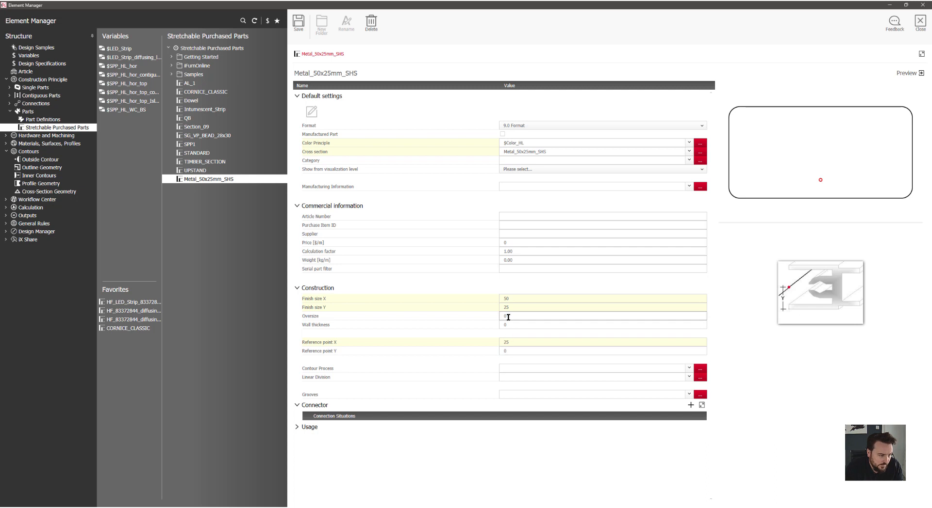
click(501, 325)
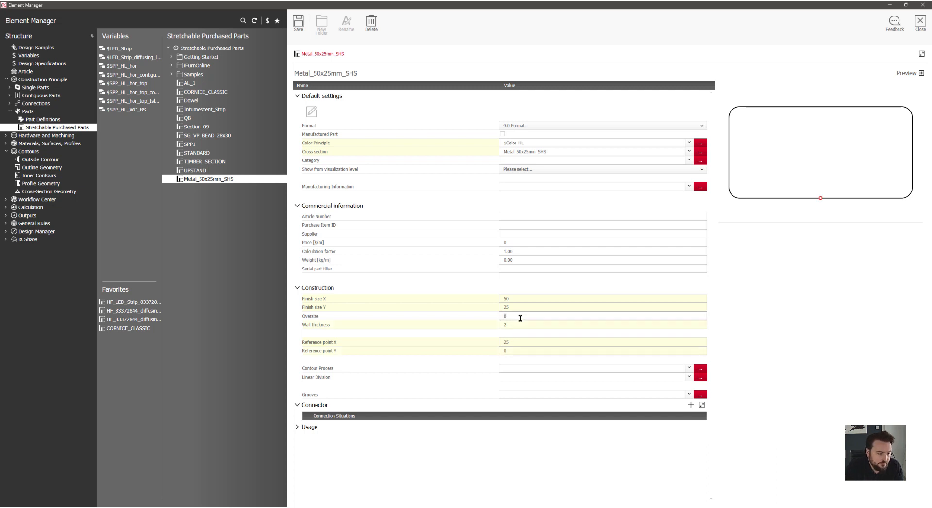
click(299, 22)
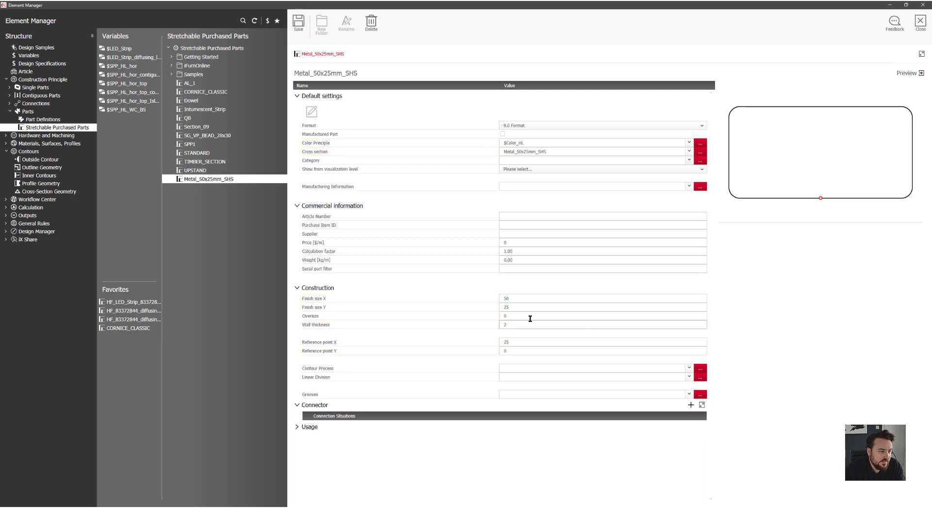
Create and save a part definition named SP_Metal_50x25mm_SHS based on the STANDARD part definition.
click(39, 118)
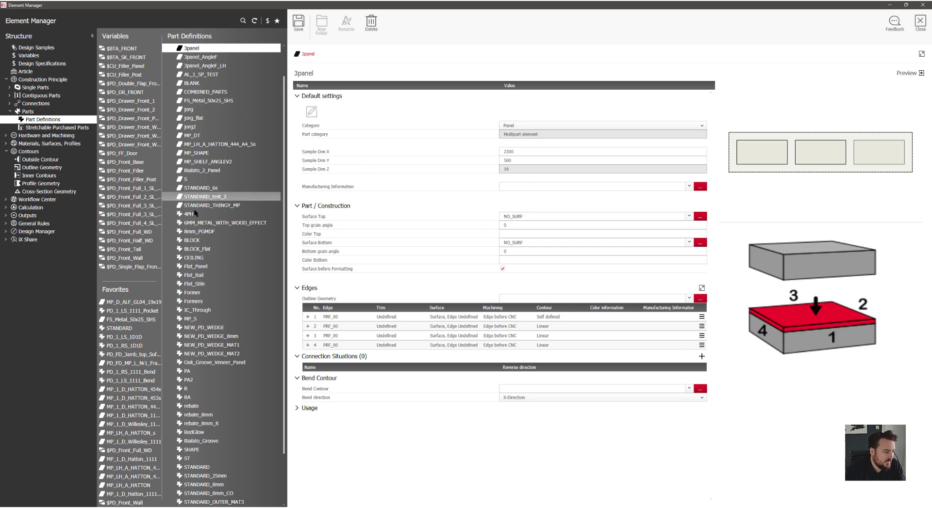
click(198, 469)
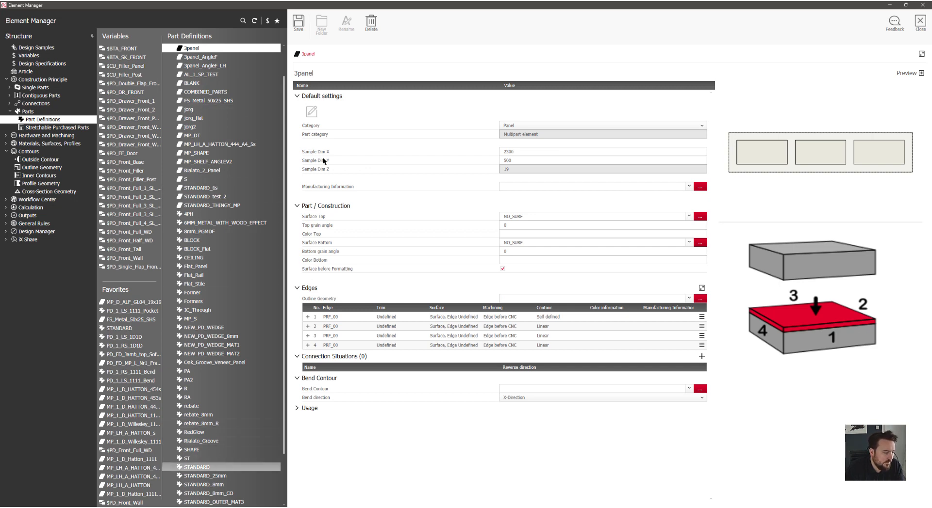
text(S)
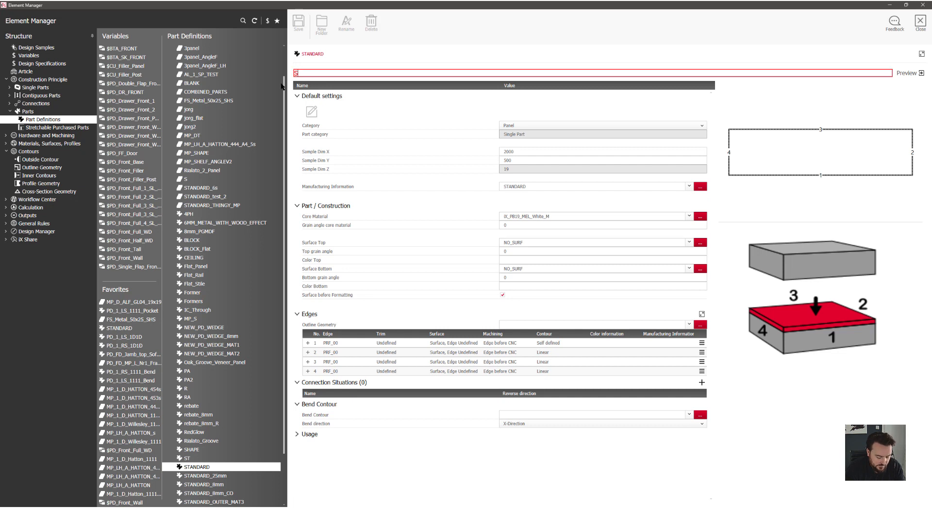
text(P_)
text(Metal_50x25mm_SHS)
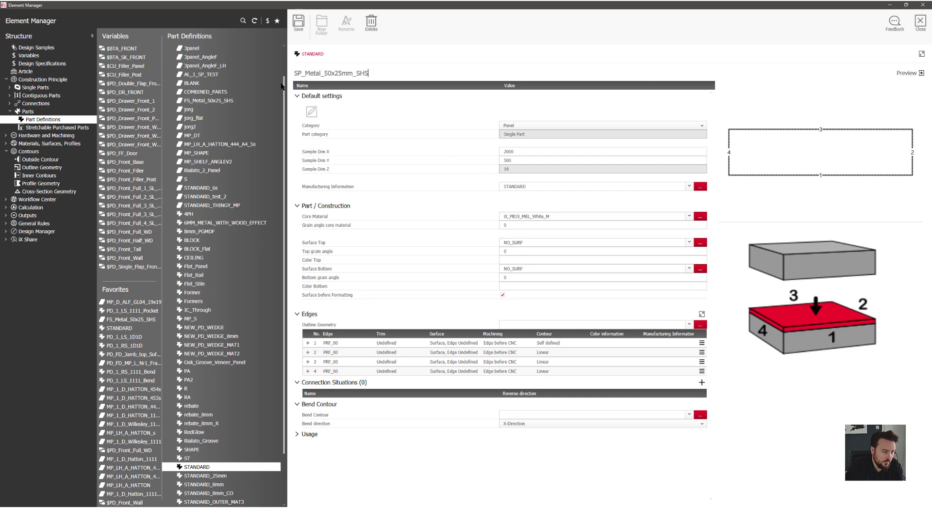
click(293, 23)
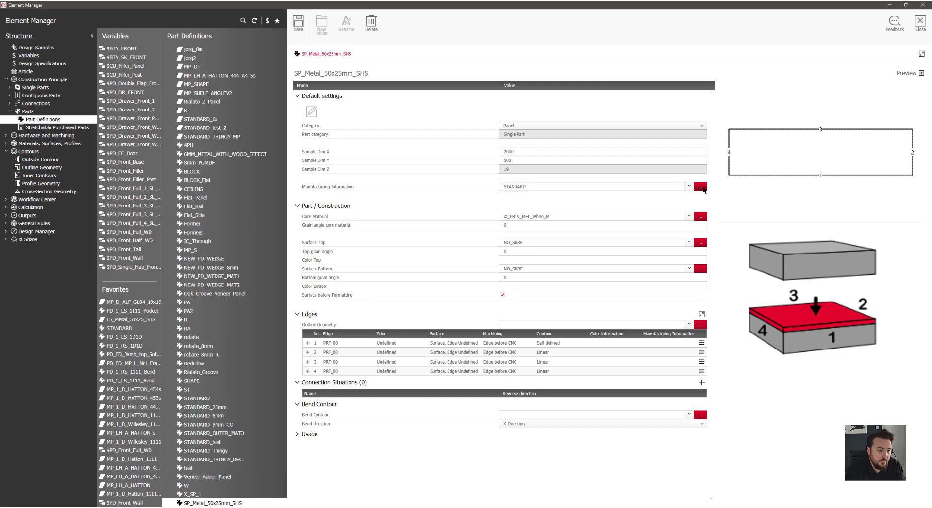
Change the new part definition's category to multipart element and open the properties of its first linear division.
click(311, 112)
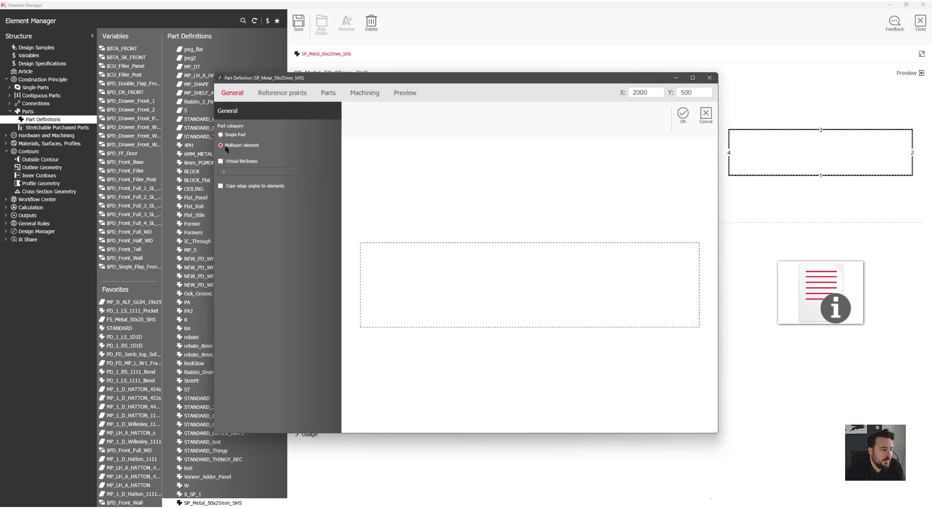
click(282, 93)
click(264, 134)
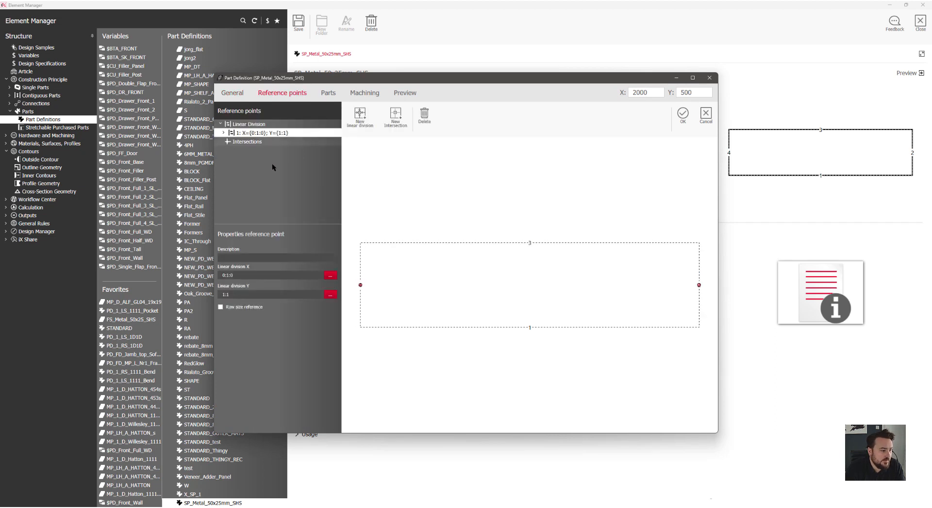
double_click(227, 276)
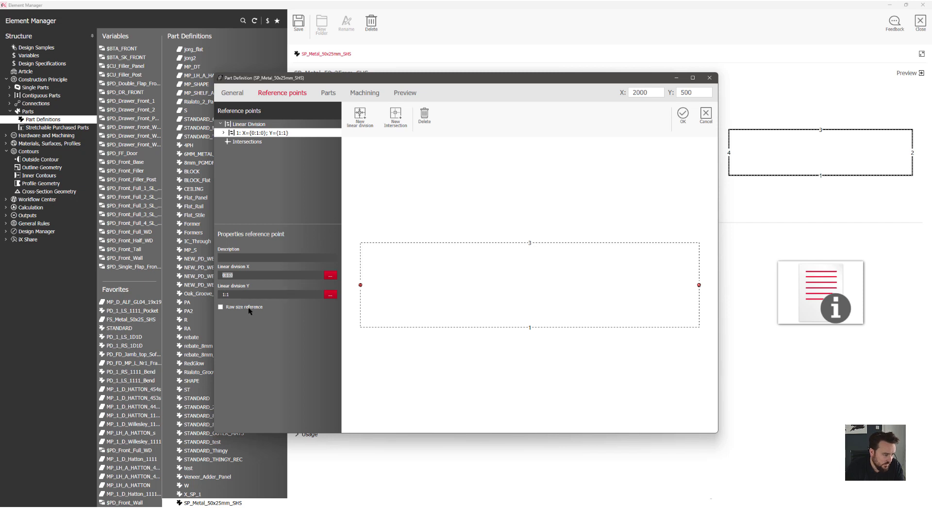
Add the stretchable purchased part Metal_50x25mm_SHS along the horizontal centreline and confirm the multipart definition.
click(331, 96)
click(276, 133)
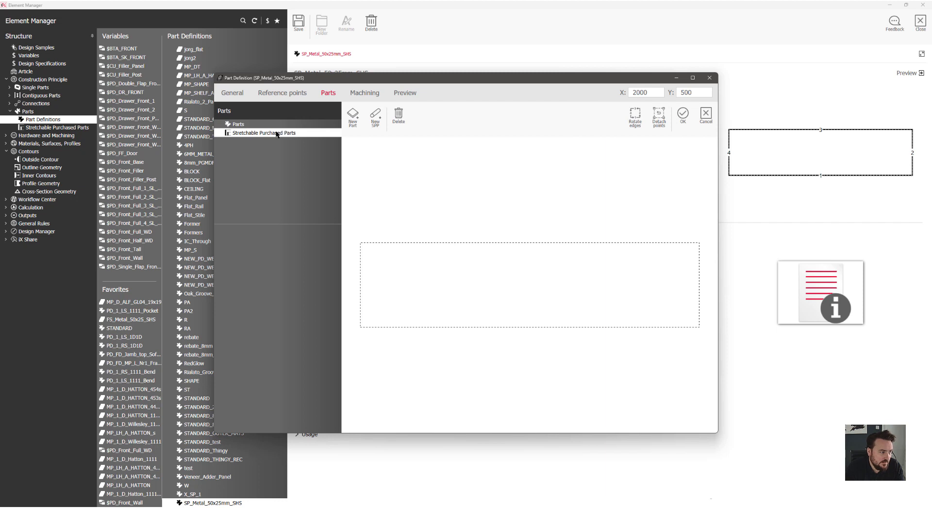
click(374, 117)
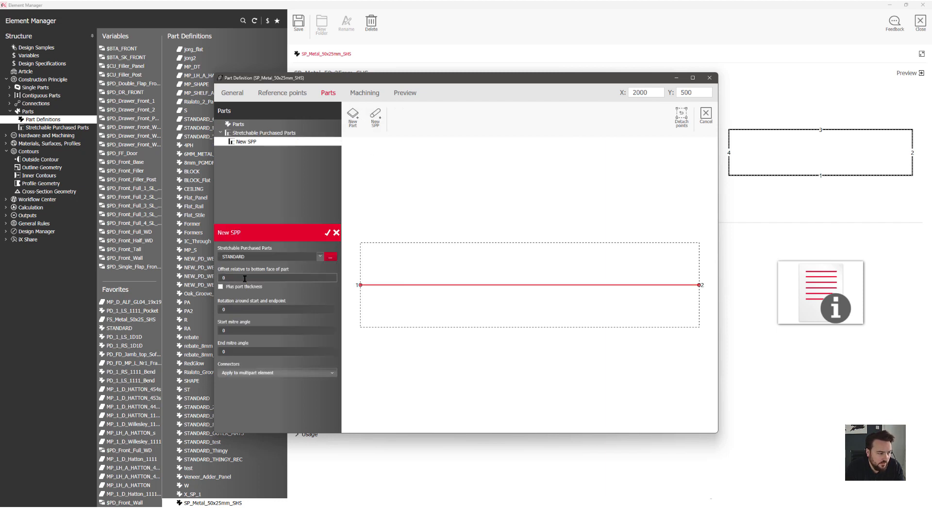
double_click(265, 258)
text(Metal_50x25mm_SHS)
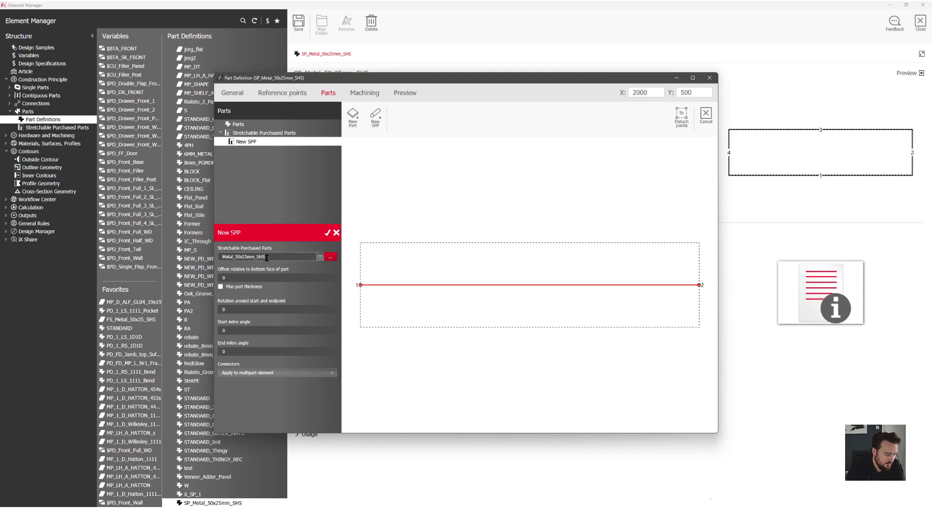
click(327, 233)
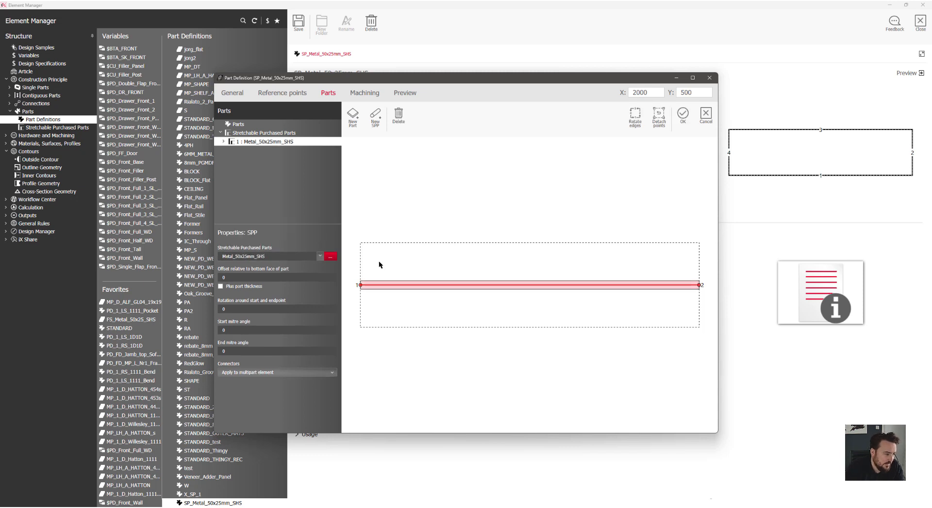
click(683, 110)
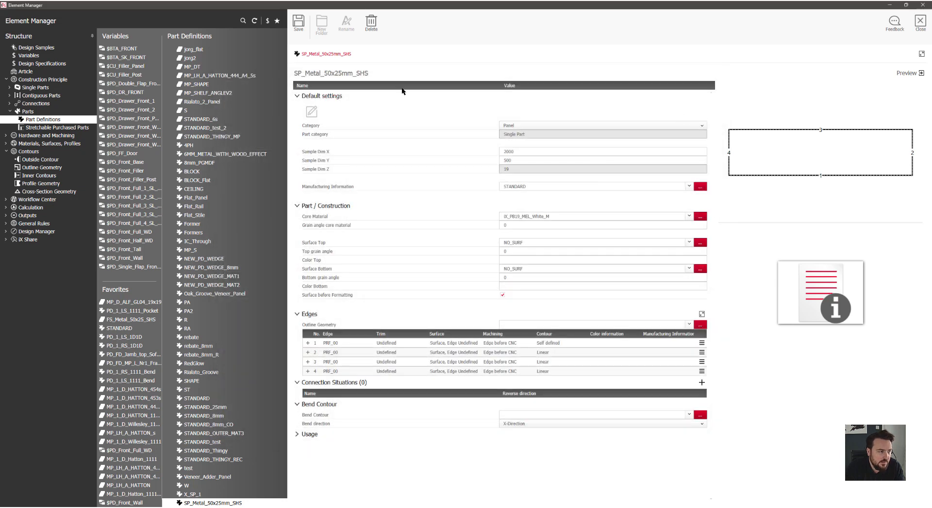
Change the part definition's name prefix from SP to FS and save it as FS_Metal_50x25mm_SHS.
click(299, 76)
key(BackSpace)
key(BackSpace)
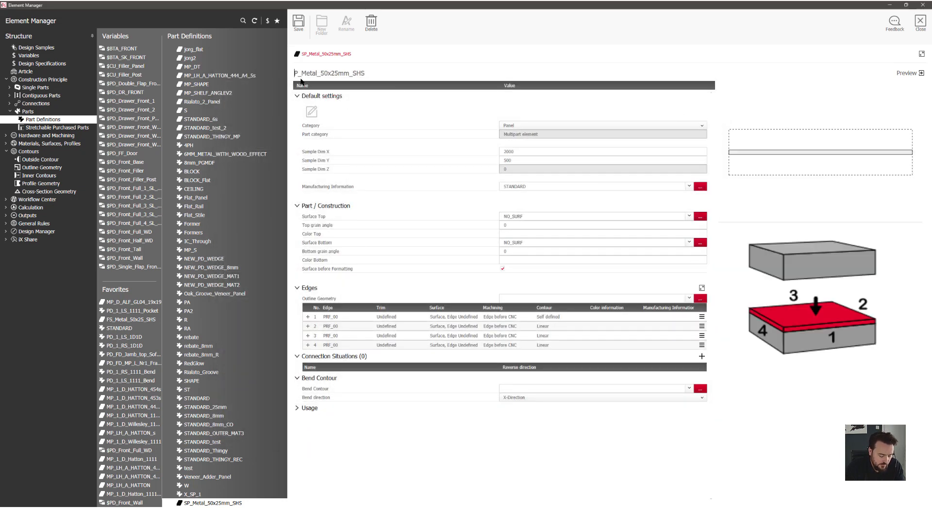
text(FS)
click(297, 27)
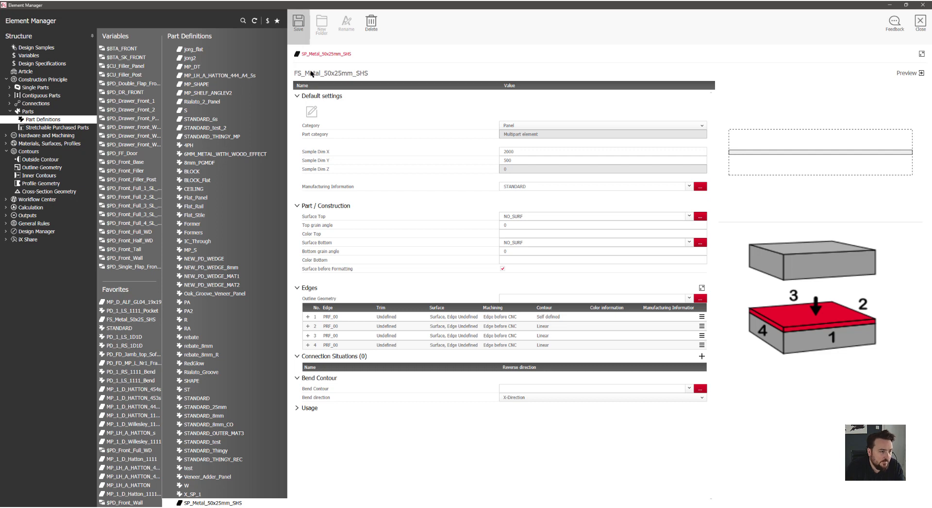
Edit the FS_Metal_50x25mm_SHS definition and add a linear division with X 0:1:0 and Y 0:1:0.
click(311, 112)
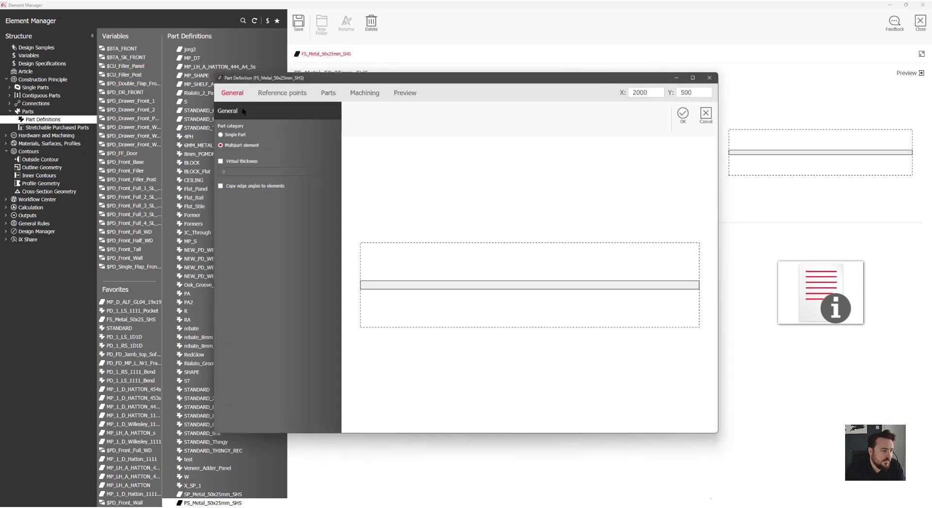
click(283, 93)
click(365, 116)
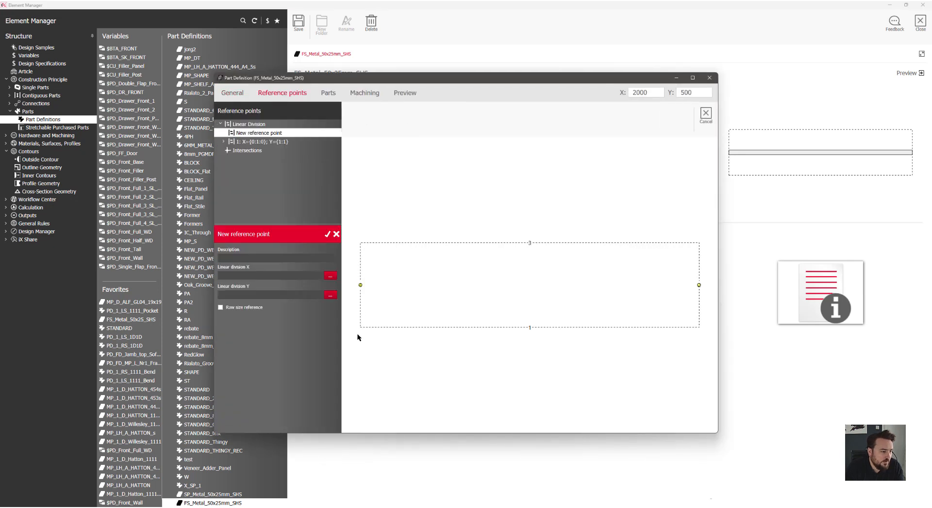
click(229, 280)
text(0:1:1)
key(BackSpace)
text(0)
click(225, 297)
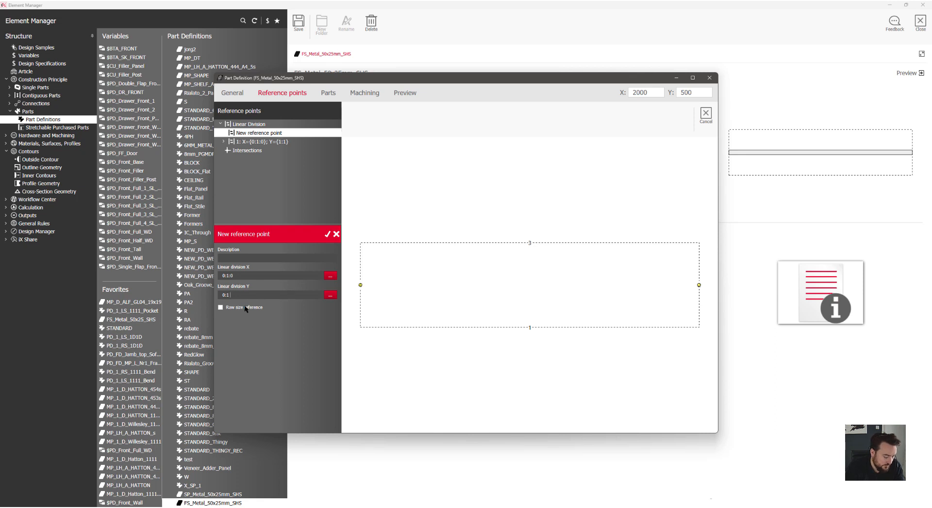
click(327, 234)
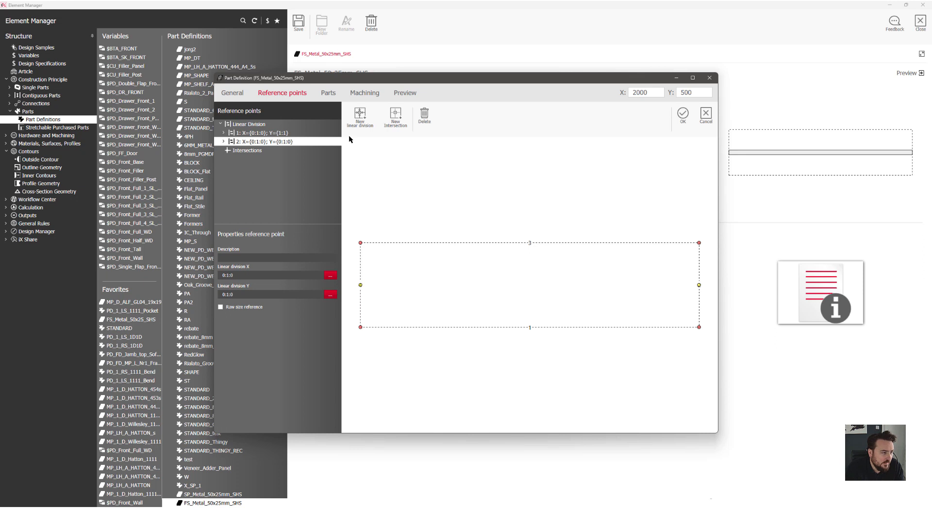
Add a new part spanning the four outer corner points, using the standard adjustable shelf definition PD_1_AS_1111.
click(328, 93)
click(354, 123)
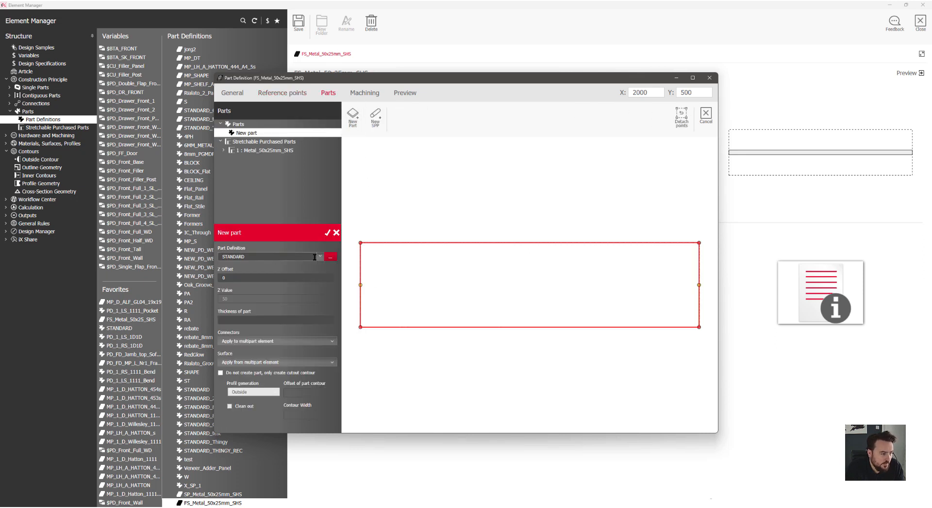
click(318, 257)
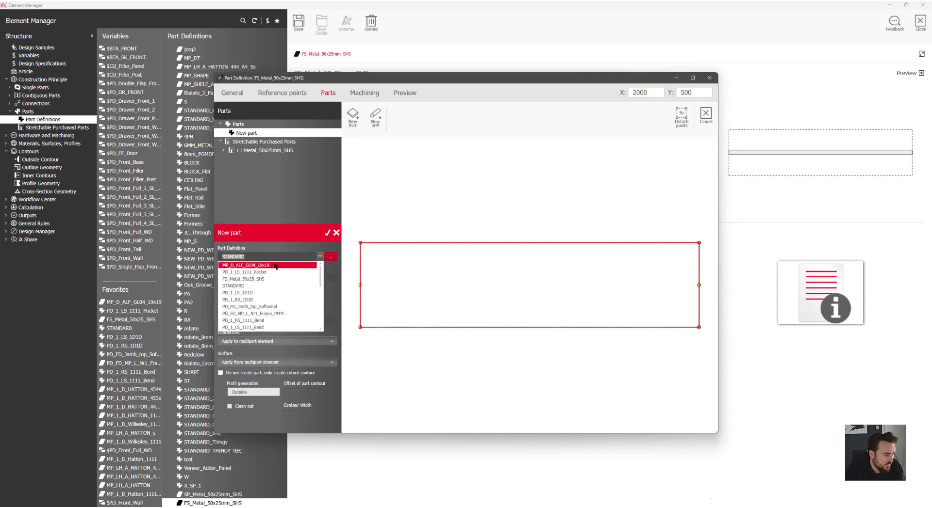
click(275, 265)
click(232, 258)
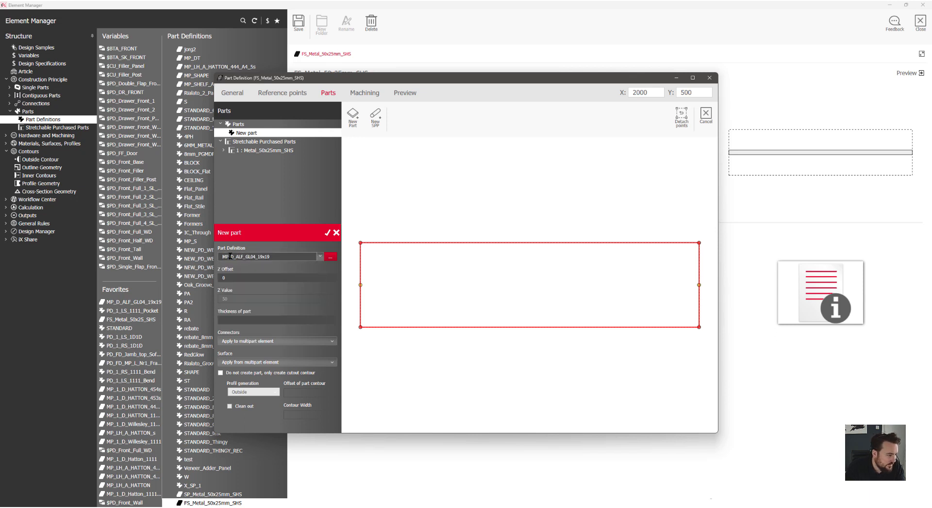
click(331, 258)
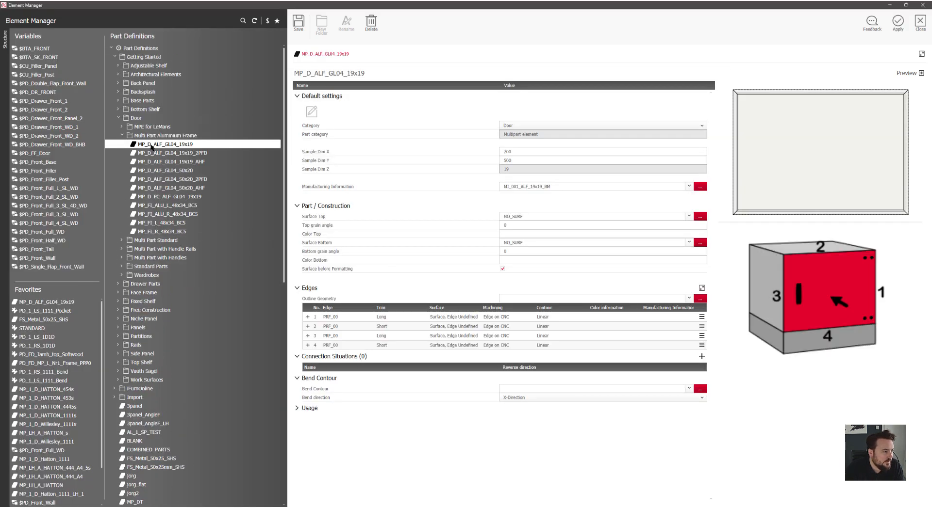
click(117, 65)
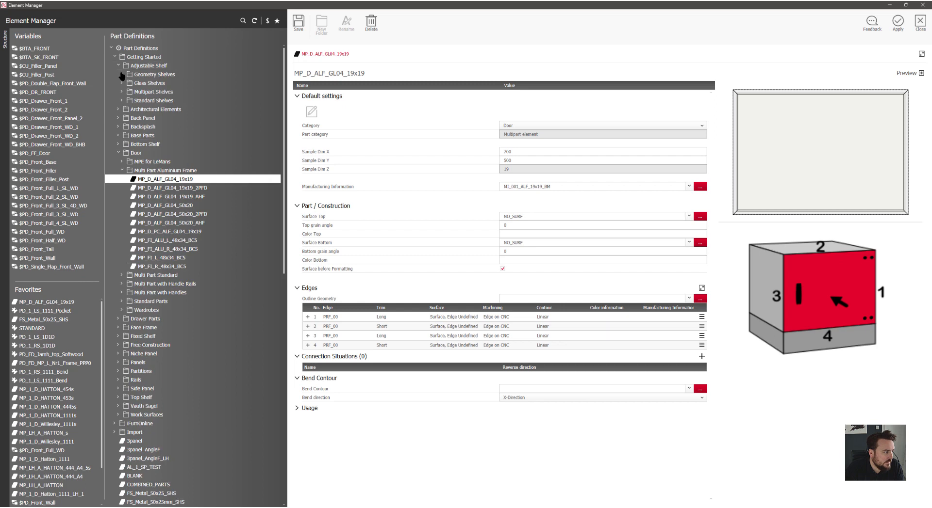
click(122, 102)
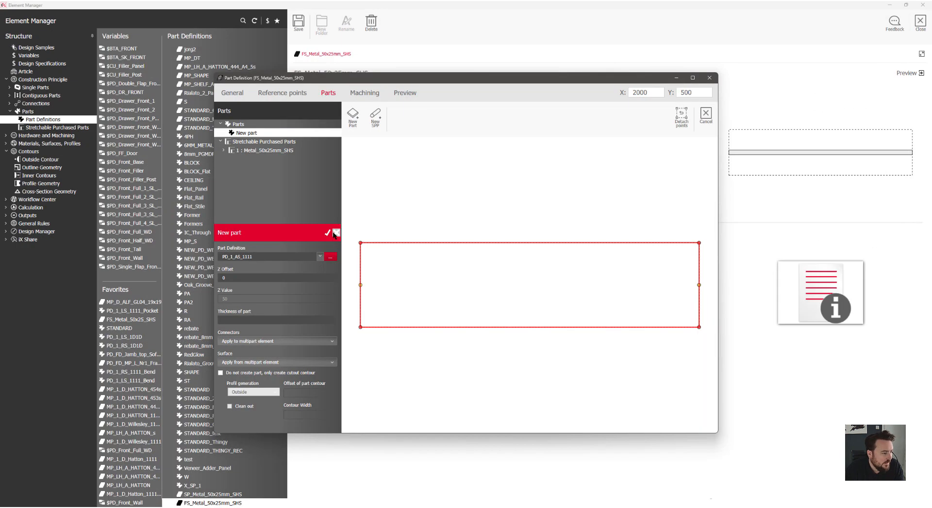
click(327, 233)
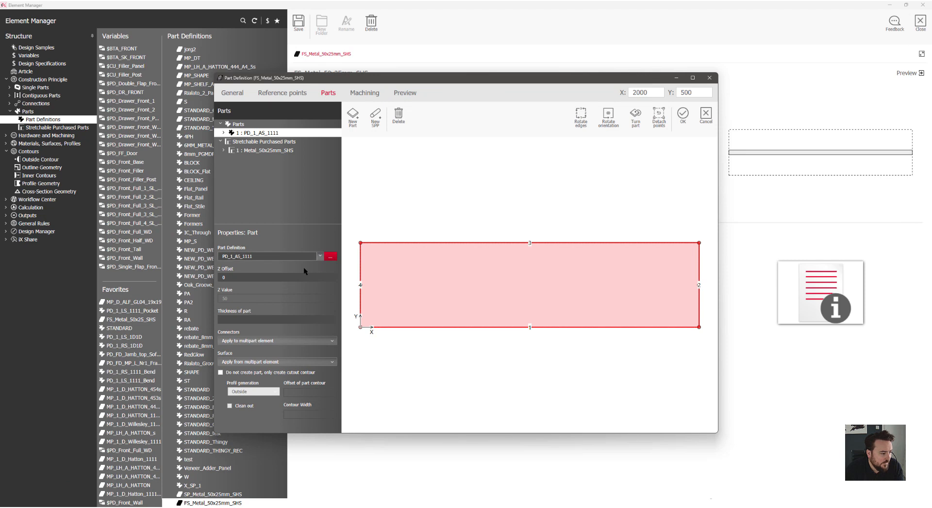
Set the metal SHS part's offset relative to the bottom face to -25 and inspect the assembly in the 3D preview.
click(260, 151)
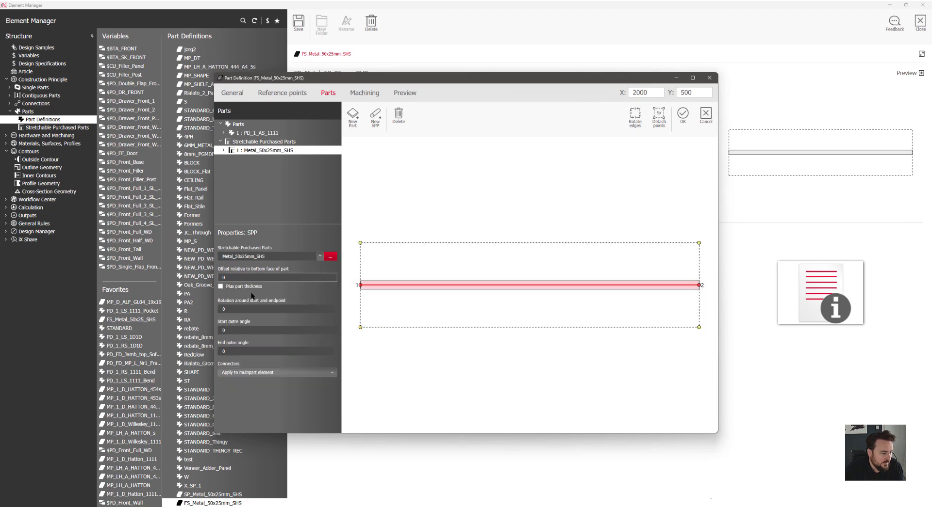
drag(229, 277, 211, 277)
text(-)
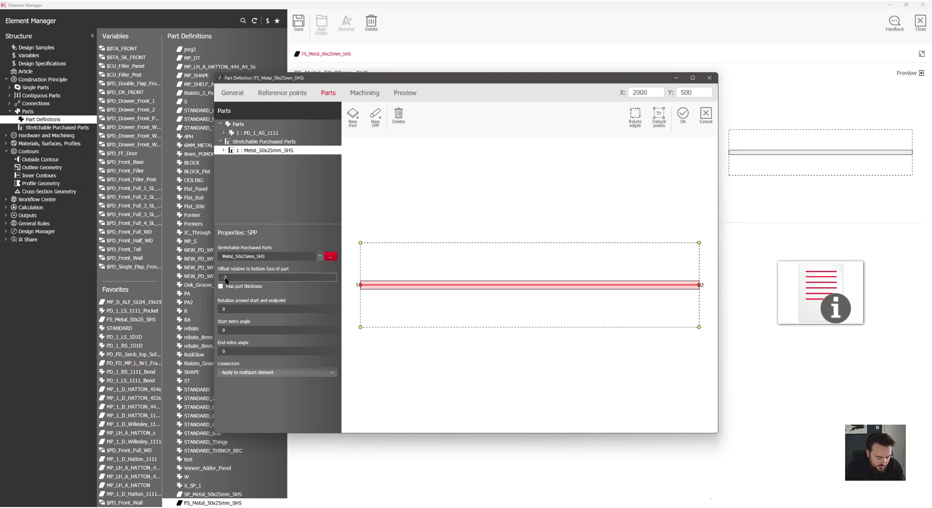
text(25)
click(327, 233)
click(405, 93)
drag(464, 272, 522, 313)
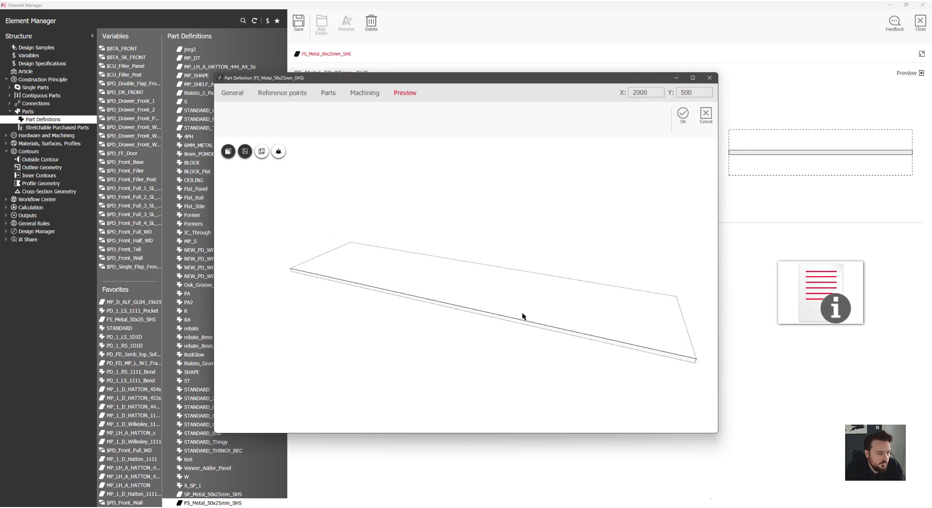
Add another linear division with X 50mm:1:50mm and Y 1:100mm:1.
click(282, 93)
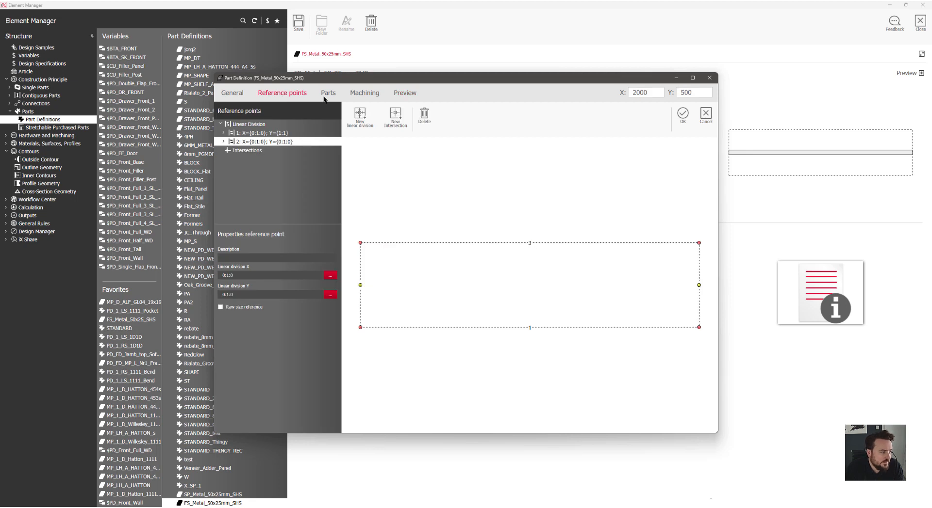
click(358, 120)
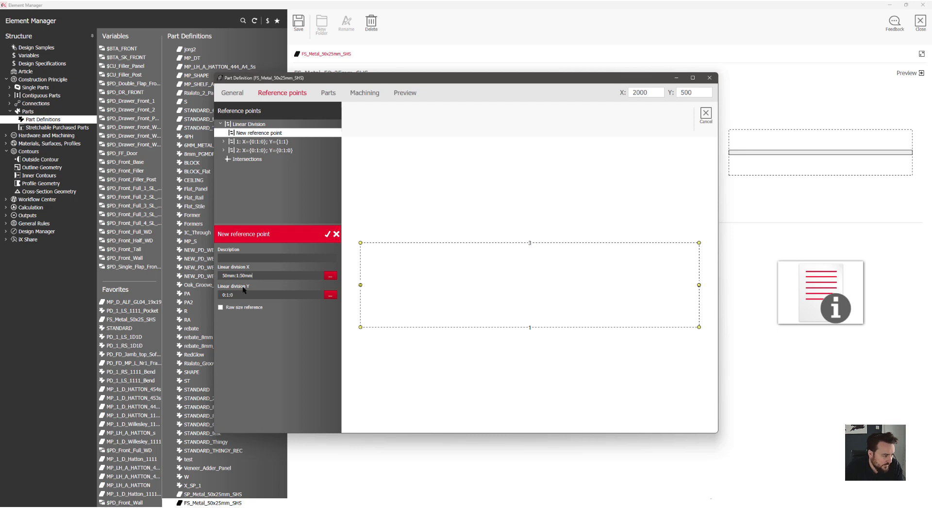
click(228, 295)
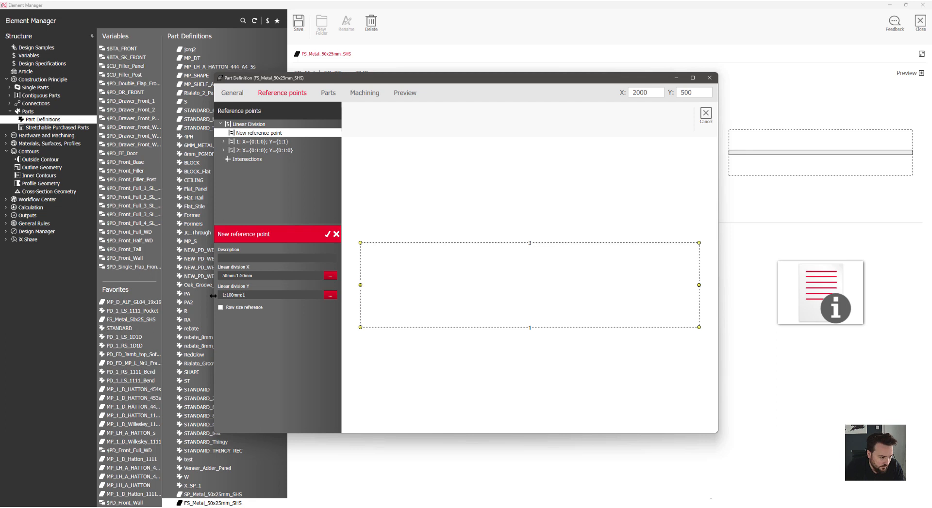
key(BackSpace)
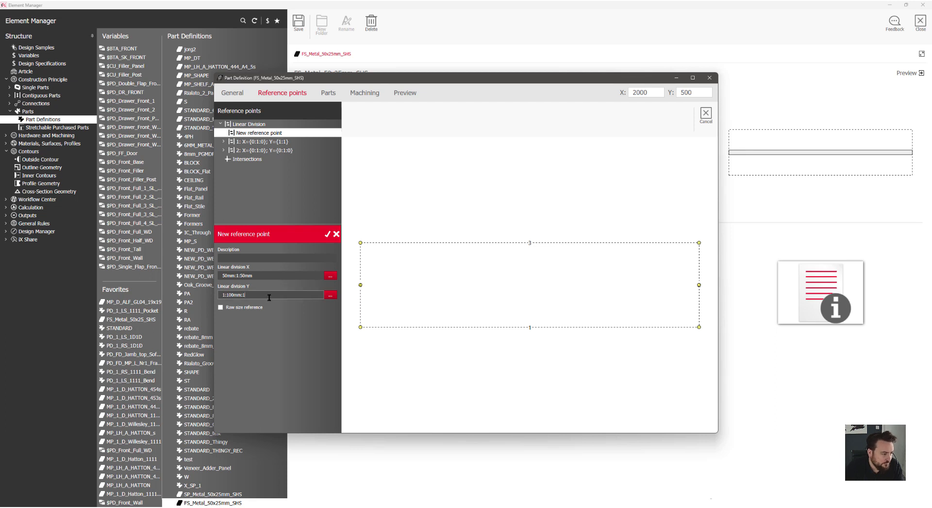
click(328, 235)
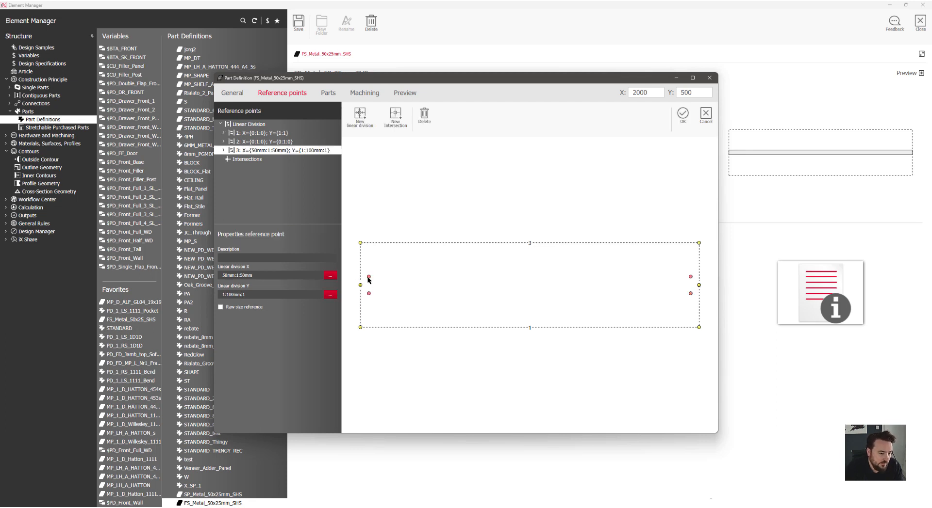
Add the stretchable purchased part HF_LED_Strip_83372844 between the two upper inner reference points with an offset of 0.
click(328, 93)
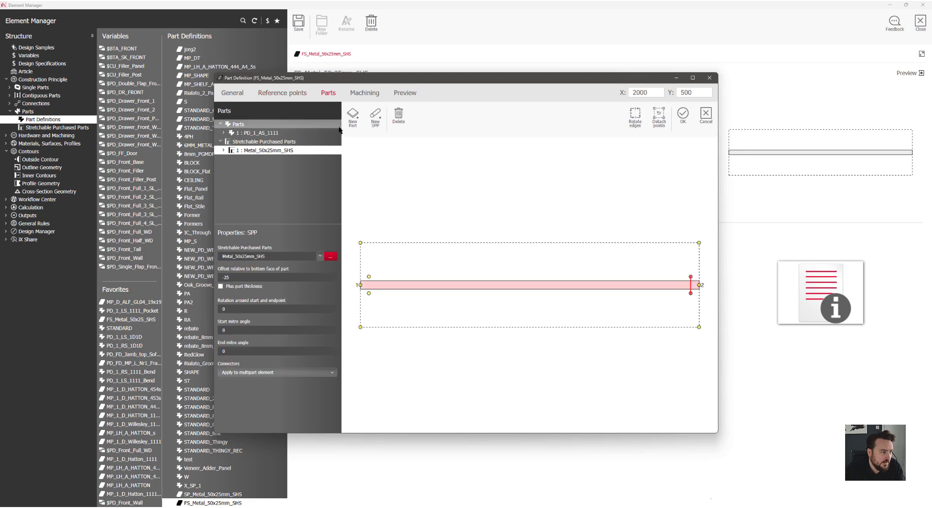
click(375, 116)
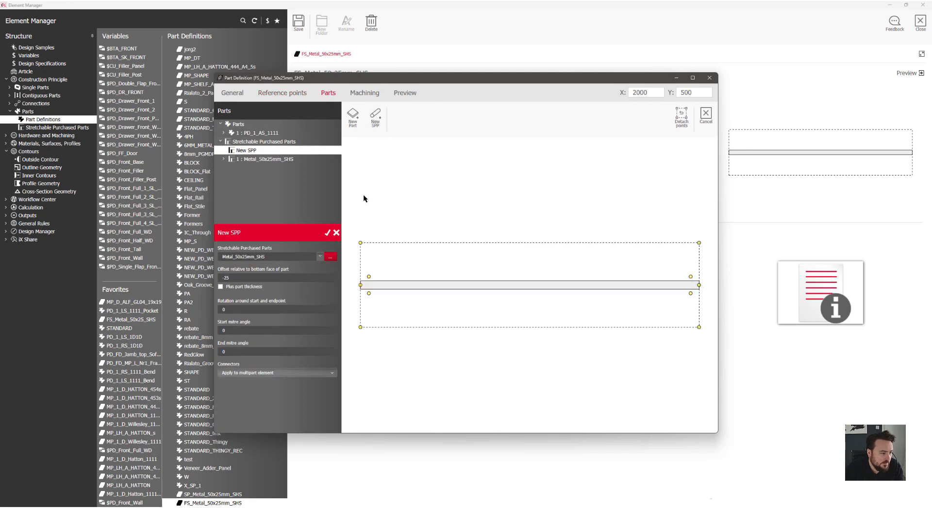
click(689, 276)
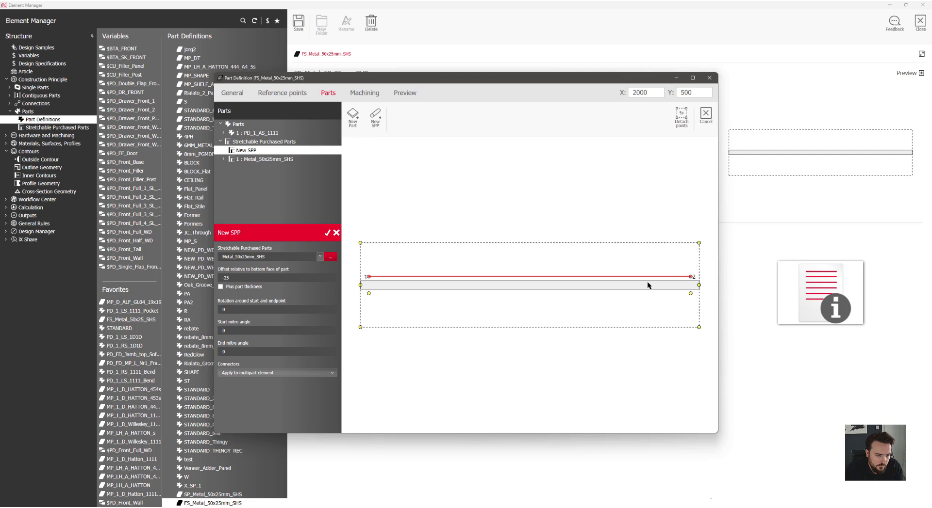
click(326, 235)
click(311, 257)
click(302, 272)
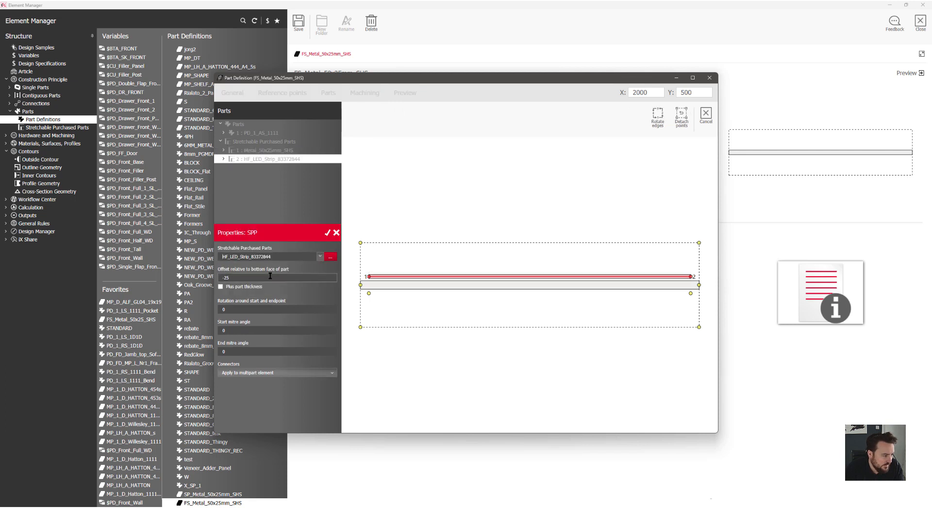
click(327, 233)
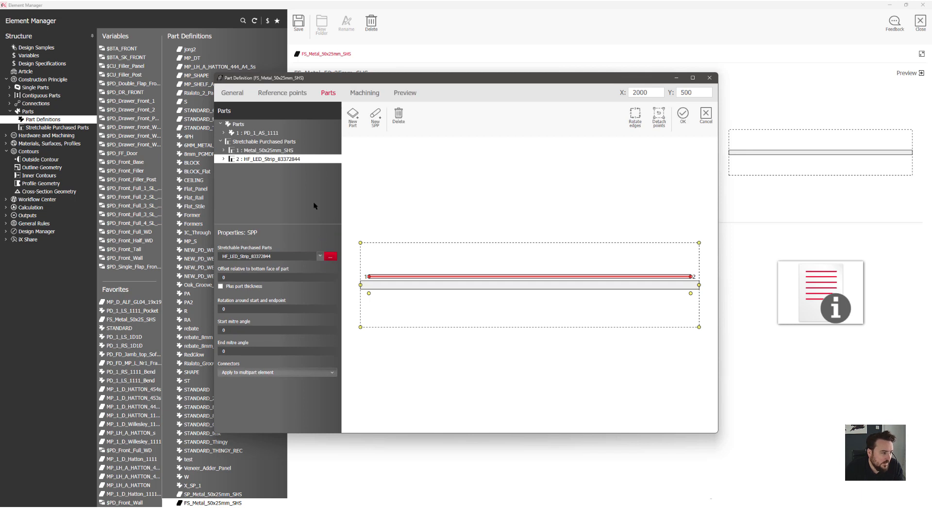
Add a second HF_LED_Strip_83372844 between the two lower inner reference points.
click(376, 117)
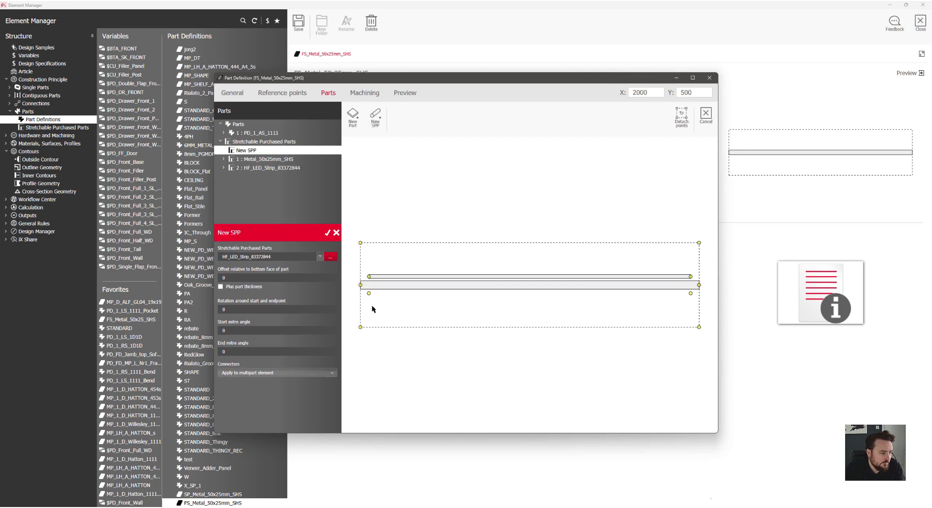
click(369, 294)
click(690, 295)
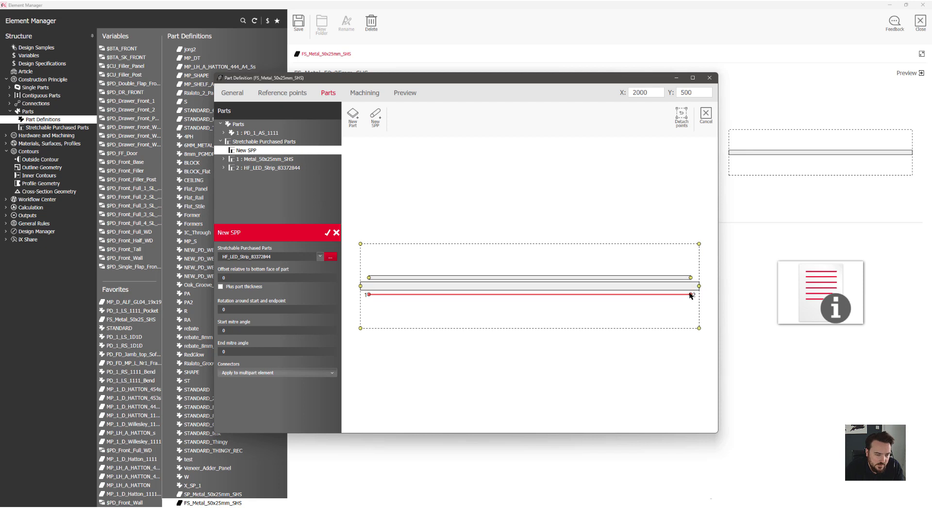
click(327, 233)
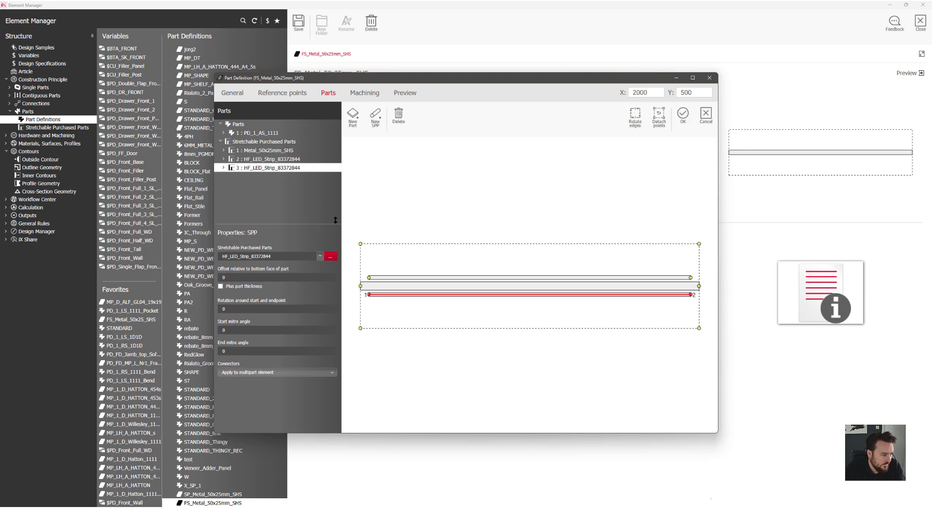
Add the stretchable purchased part HF_83372844_diffusing_lens between the two upper inner reference points with an offset of 0.
click(375, 117)
click(369, 278)
click(690, 278)
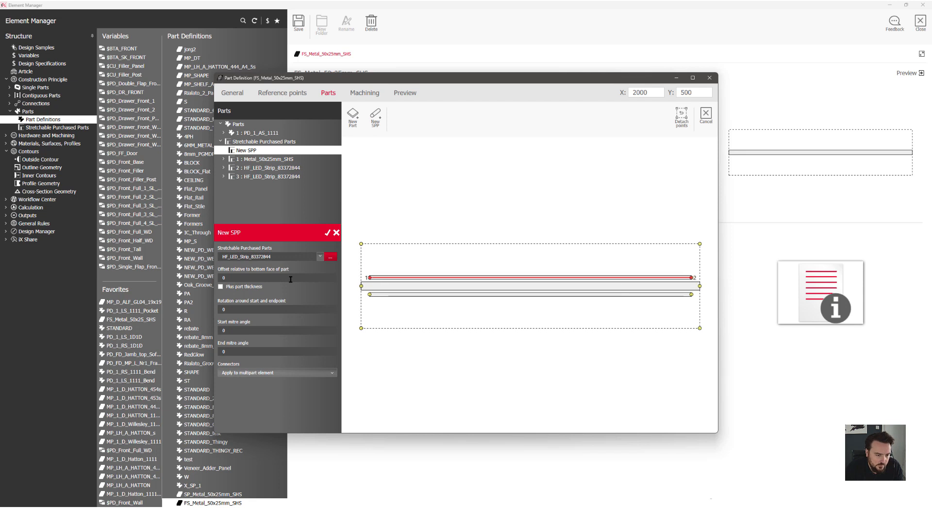
click(319, 257)
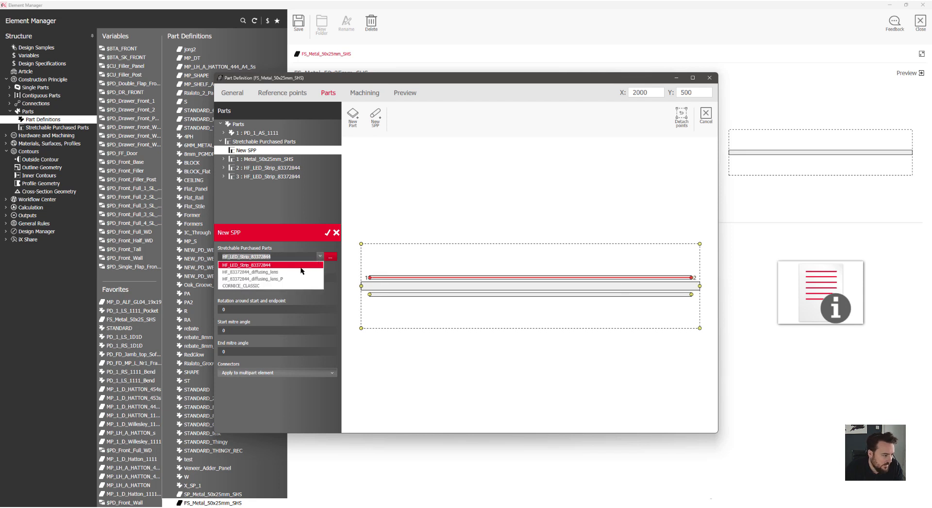
click(291, 279)
click(327, 233)
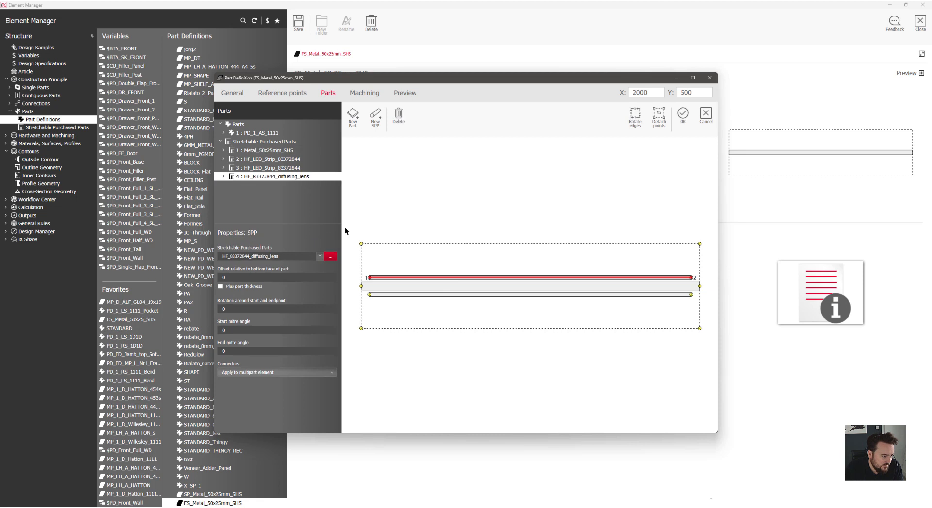
Add a second HF_83372844_diffusing_lens between the two lower inner reference points.
click(375, 117)
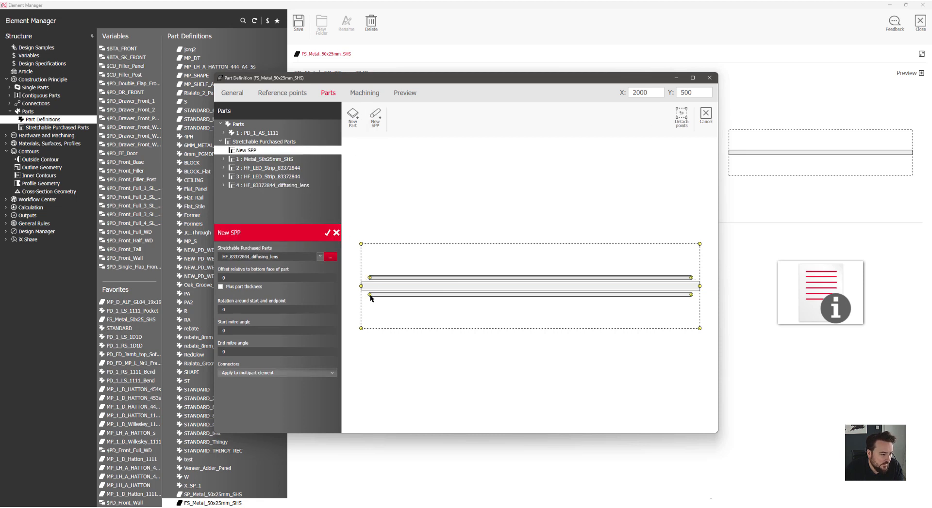
click(691, 294)
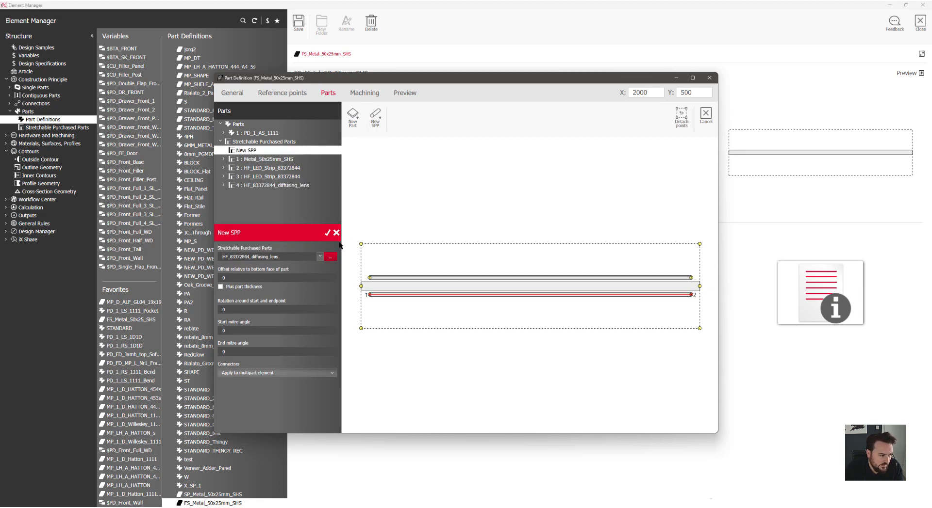
click(327, 234)
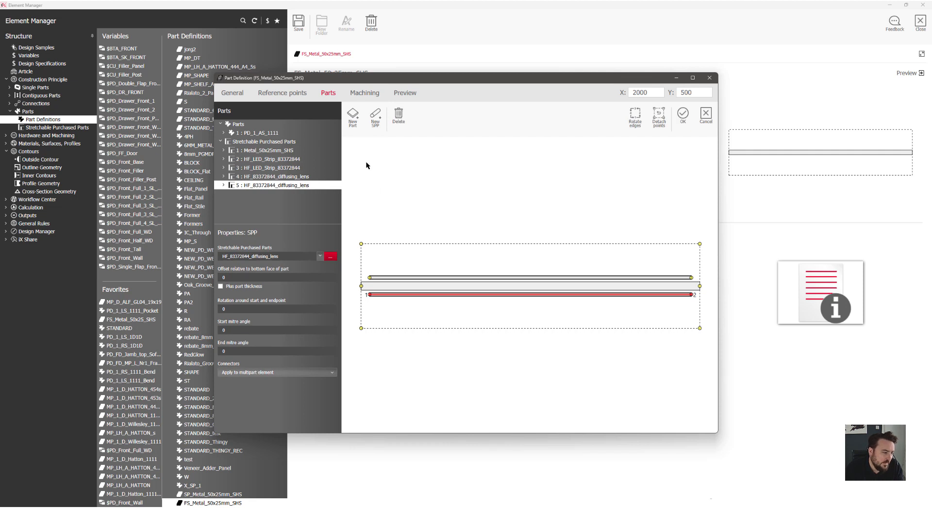
Inspect the underside of the assembly in the 3D preview and accept the multipart definition.
click(403, 93)
mouse_move(487, 285)
mouse_down()
mouse_move(410, 249)
mouse_move(406, 236)
mouse_move(441, 261)
mouse_move(485, 269)
mouse_up()
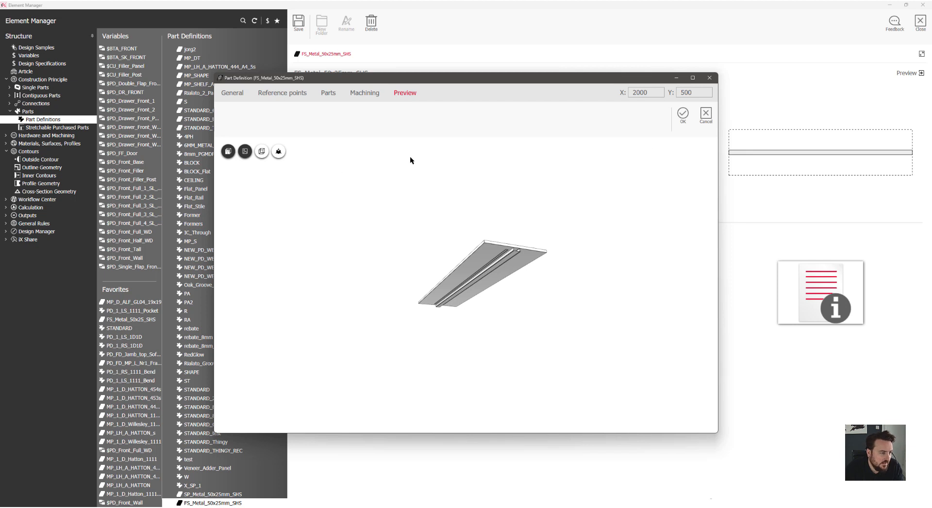
click(682, 115)
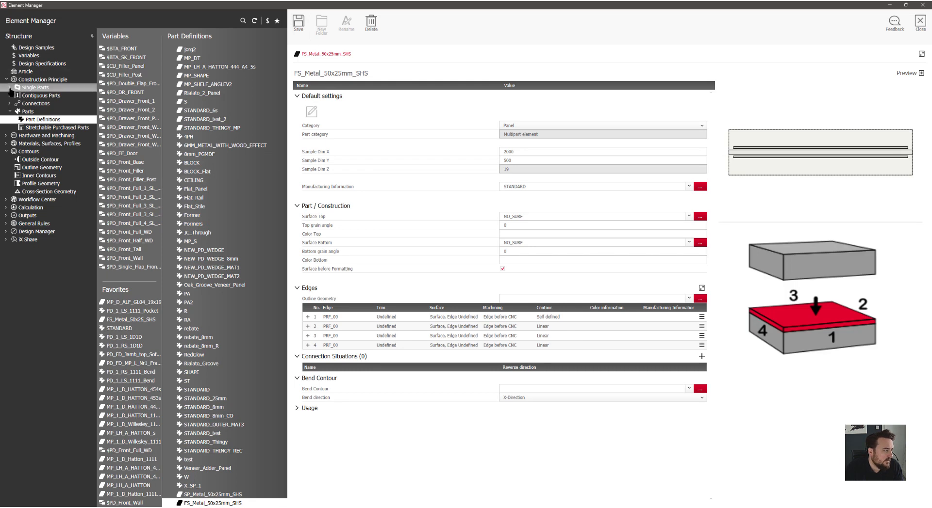
Open the single-part fixed shelf FS_Metal_50x25_SHS and go to its assigned part definition.
click(29, 87)
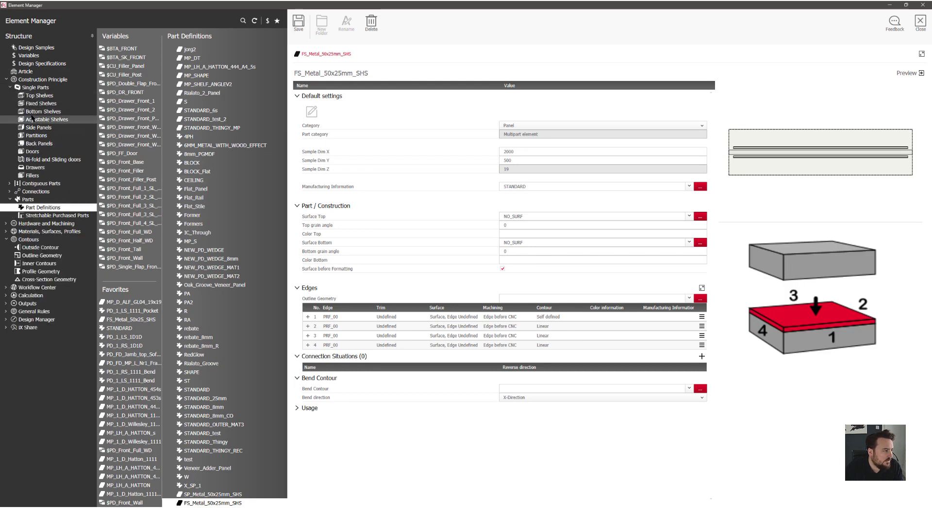
click(84, 103)
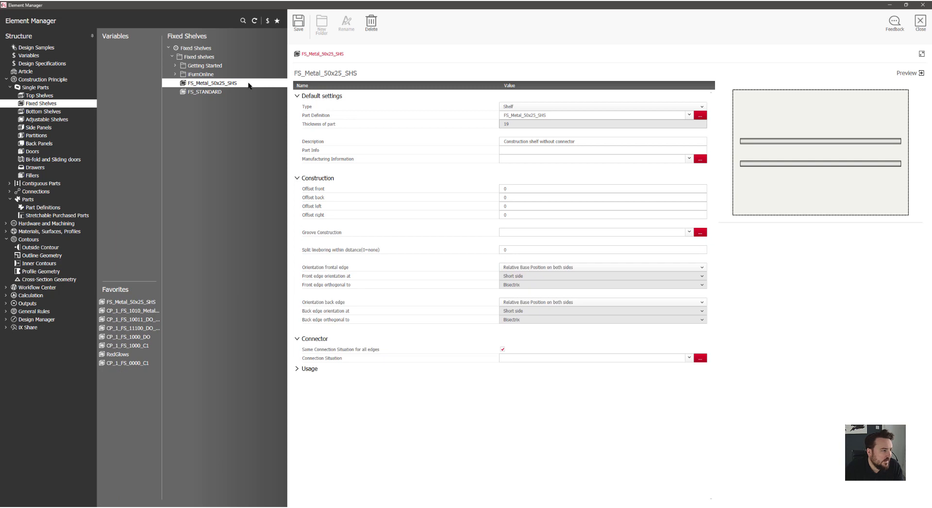
click(567, 116)
drag(616, 114, 523, 119)
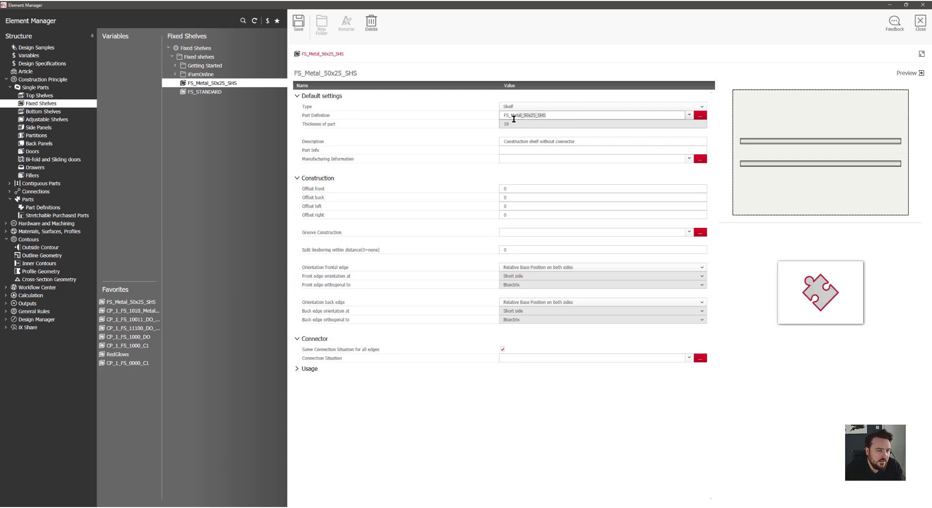
click(374, 74)
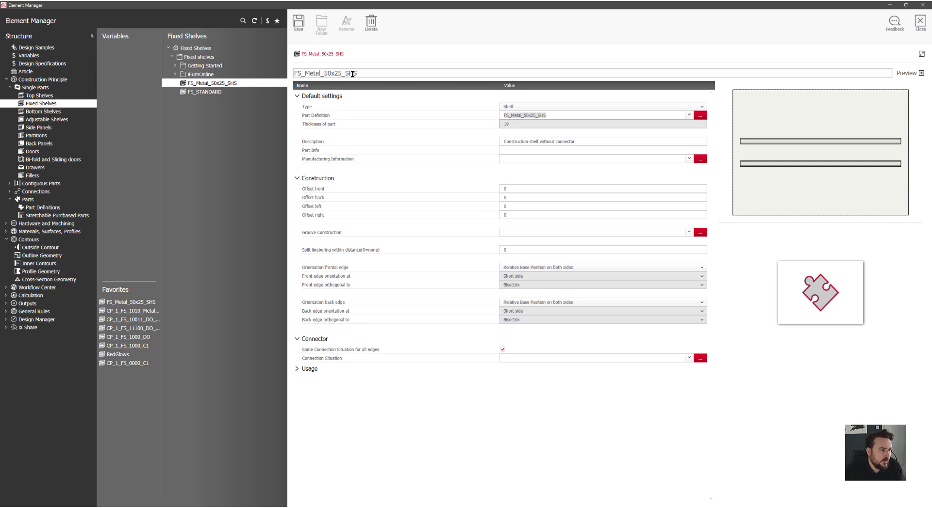
click(699, 115)
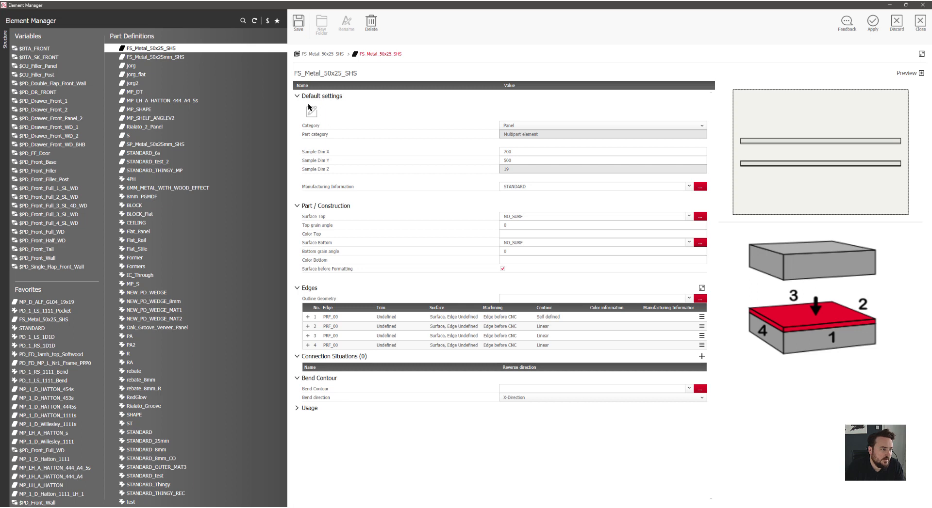
Inspect the FS_Metal_50x25_SHS part definition from below in the 3D preview.
click(311, 112)
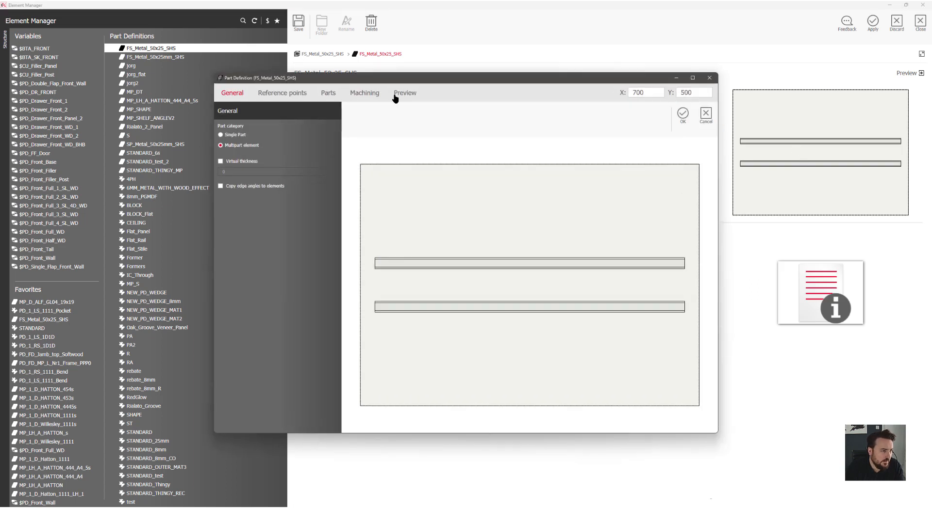
click(401, 94)
mouse_move(513, 302)
mouse_down()
mouse_move(456, 256)
mouse_move(505, 287)
mouse_up()
Replace the stretchable purchased part Metal_50x25_SHS in the shelf definition with Metal_50x25mm_SHS and accept the definition.
click(325, 94)
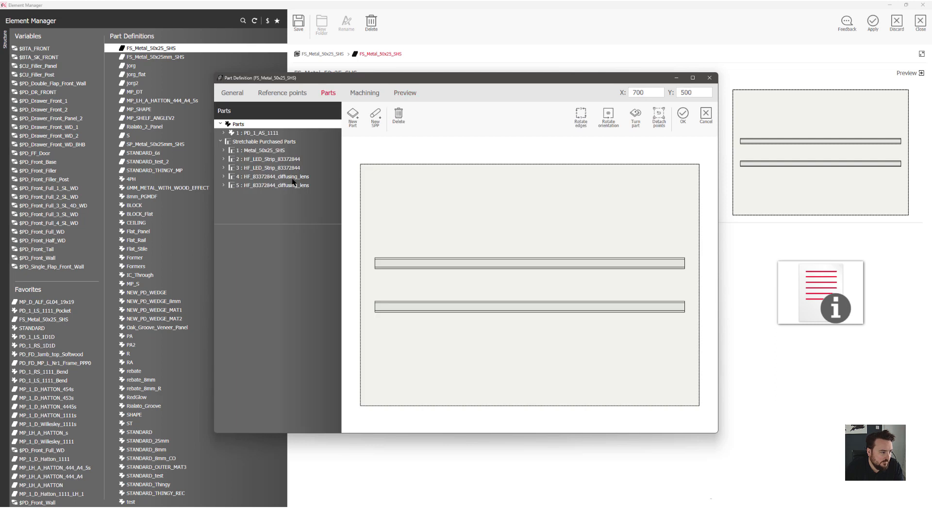
click(269, 150)
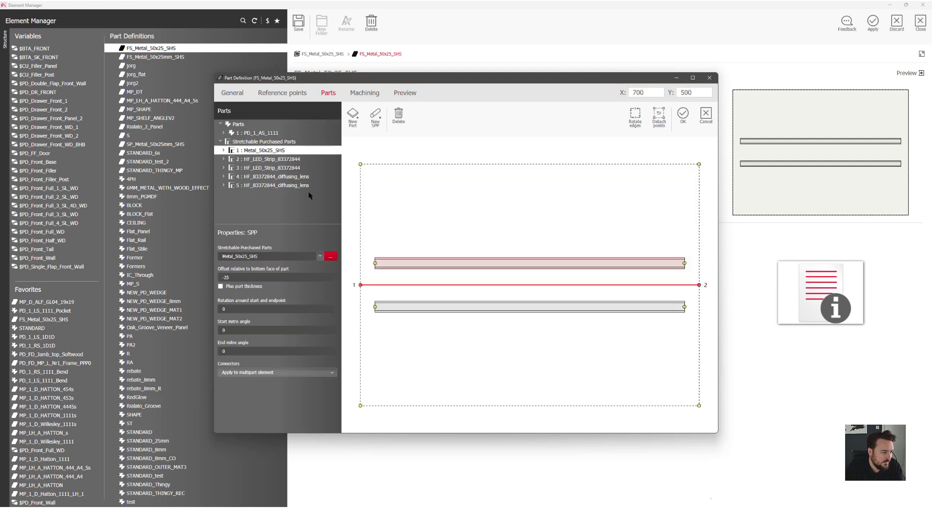
drag(224, 259, 275, 257)
click(326, 256)
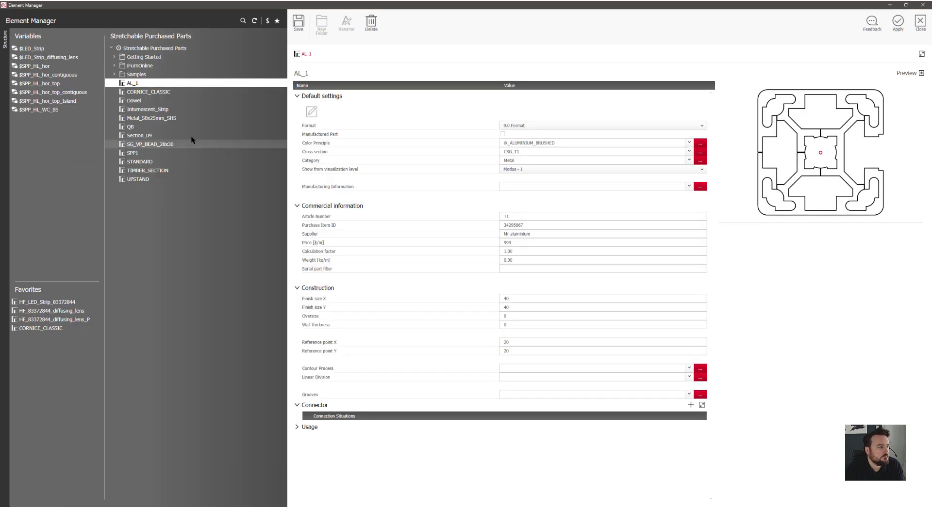
double_click(155, 118)
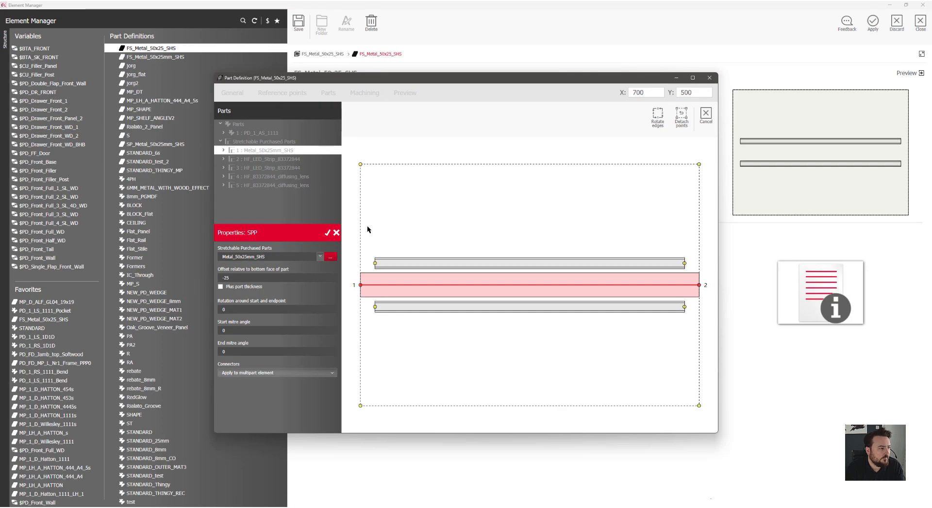
click(328, 233)
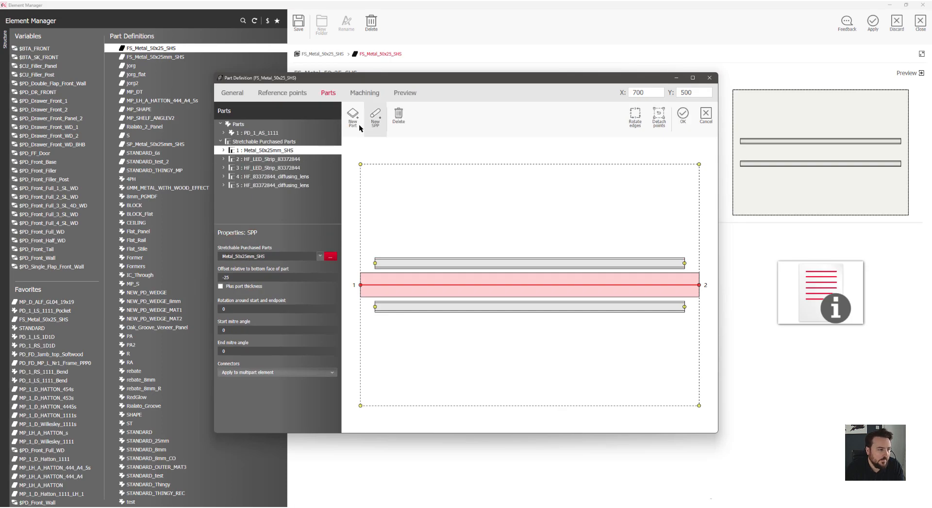
click(683, 116)
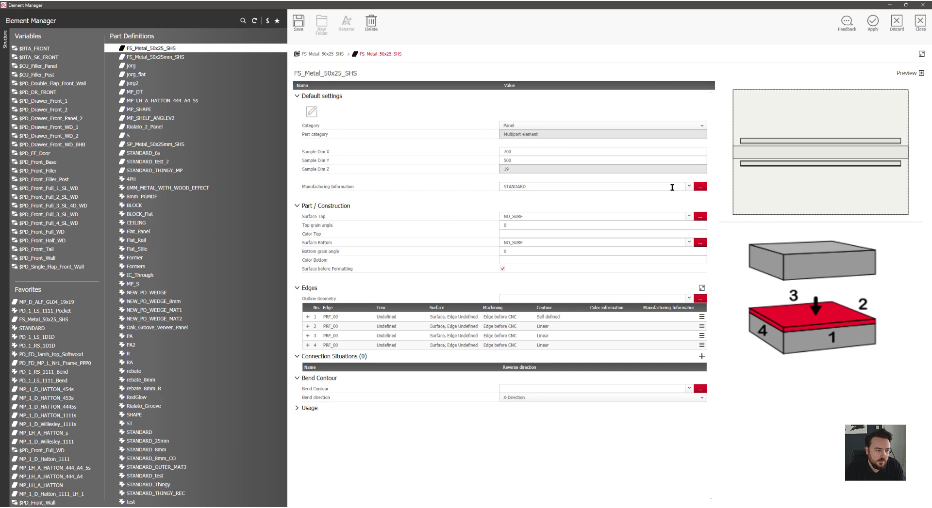
Check the replaced metal part in the 3D preview, apply the part definition to the fixed shelf and save the shelf.
click(311, 112)
click(327, 93)
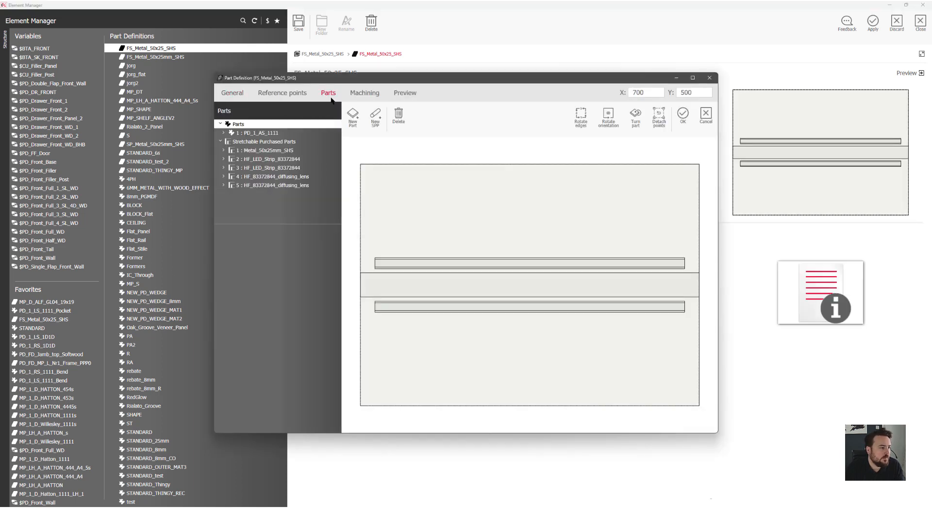
click(261, 152)
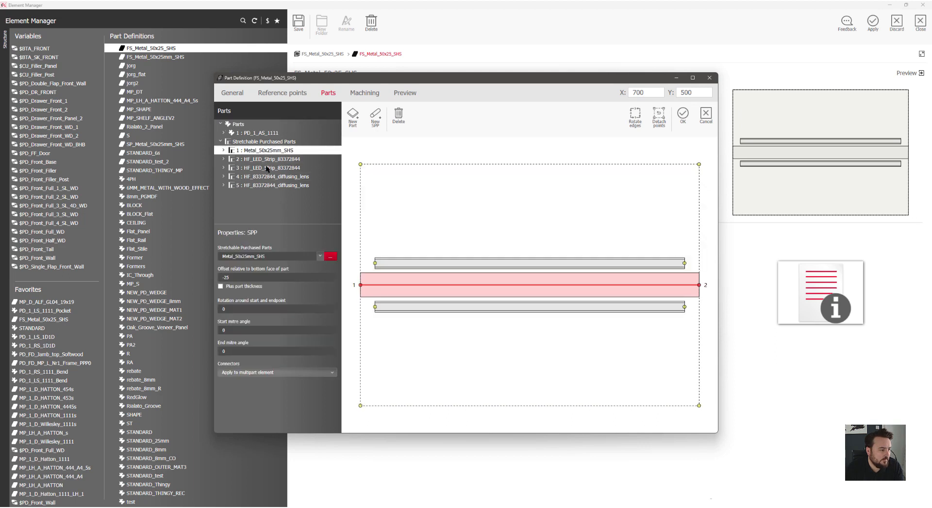
click(405, 93)
drag(454, 266, 485, 237)
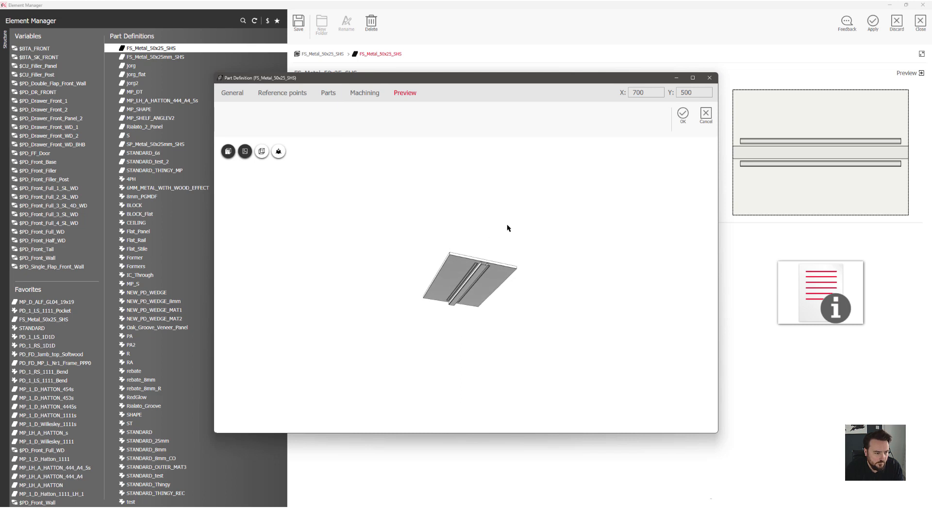
click(684, 119)
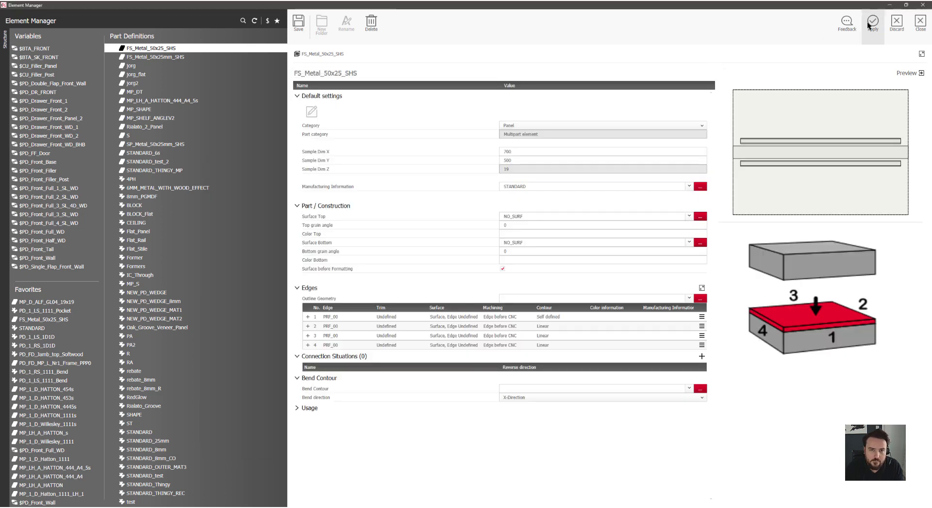
click(303, 30)
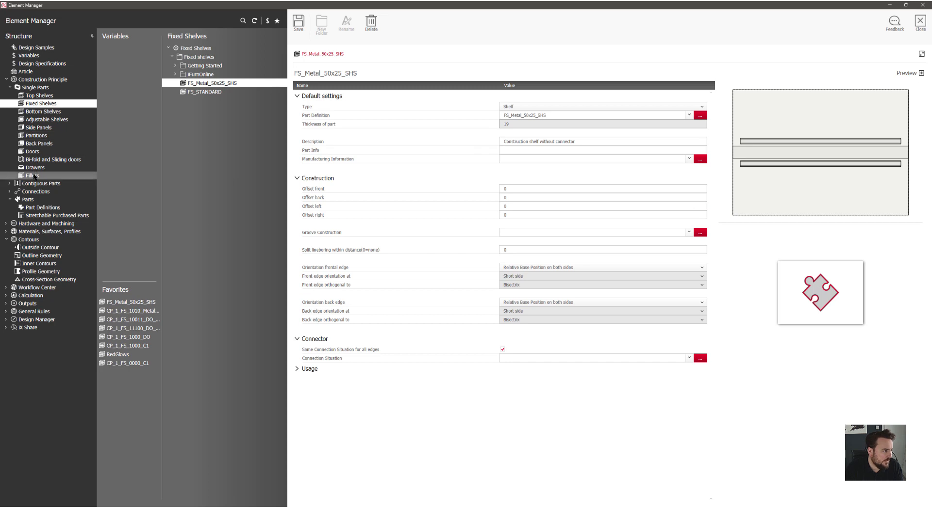
Assign the part definition SP_Metal_50x25mm_SHS to the side panel SP_Metal_50x25_SHS and close the Element Manager.
click(38, 127)
click(203, 110)
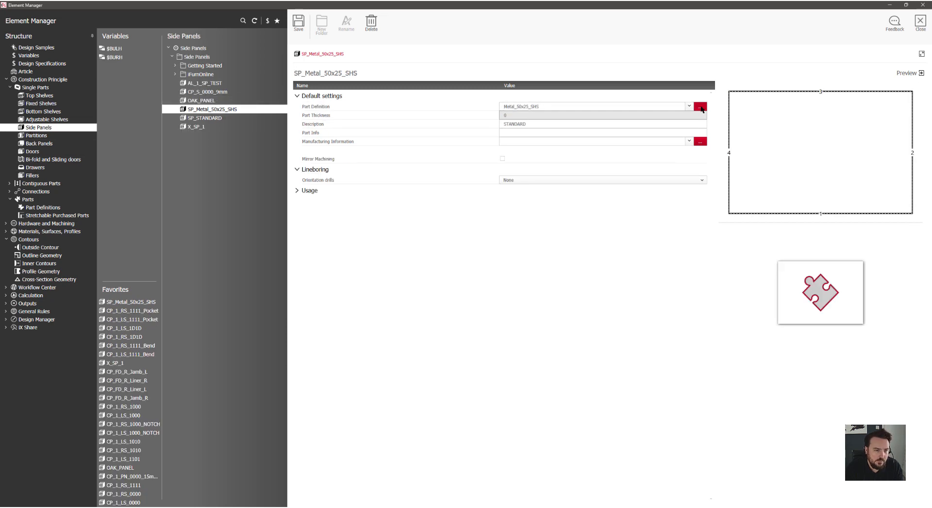
click(700, 106)
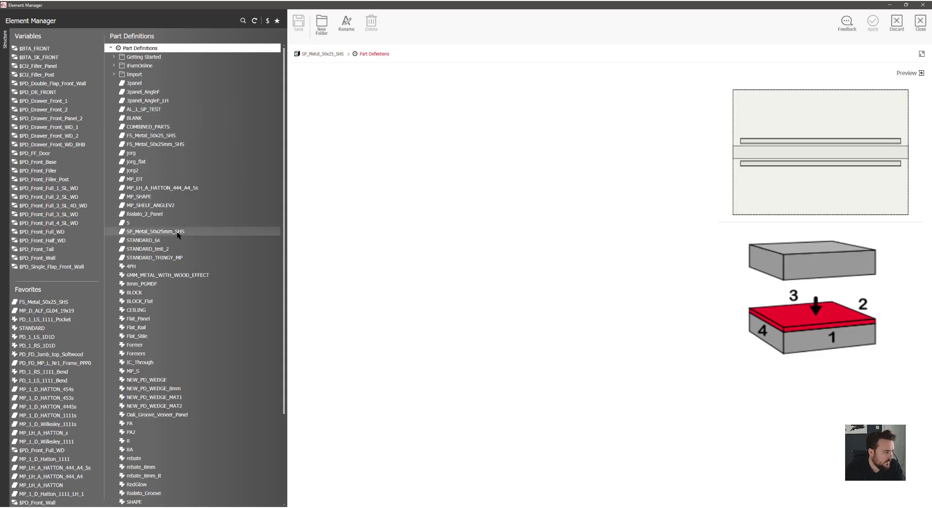
click(207, 235)
click(873, 25)
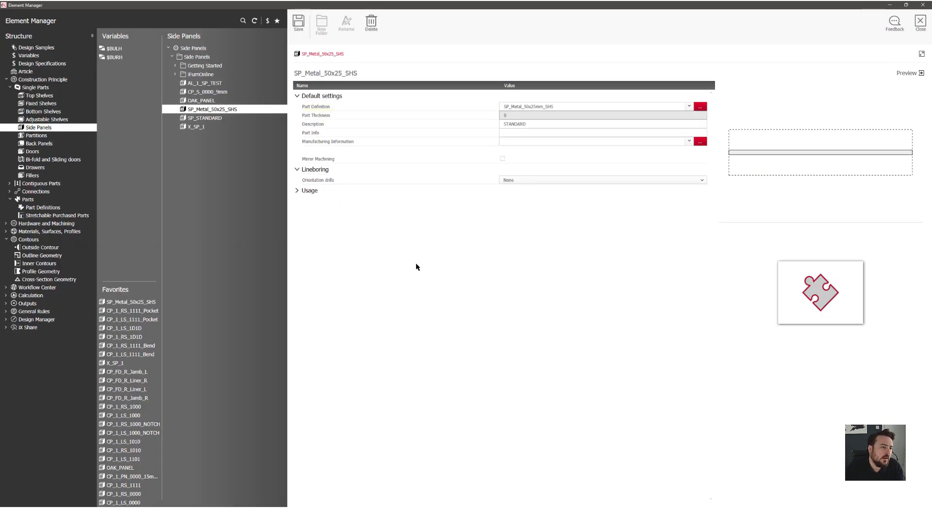
click(920, 23)
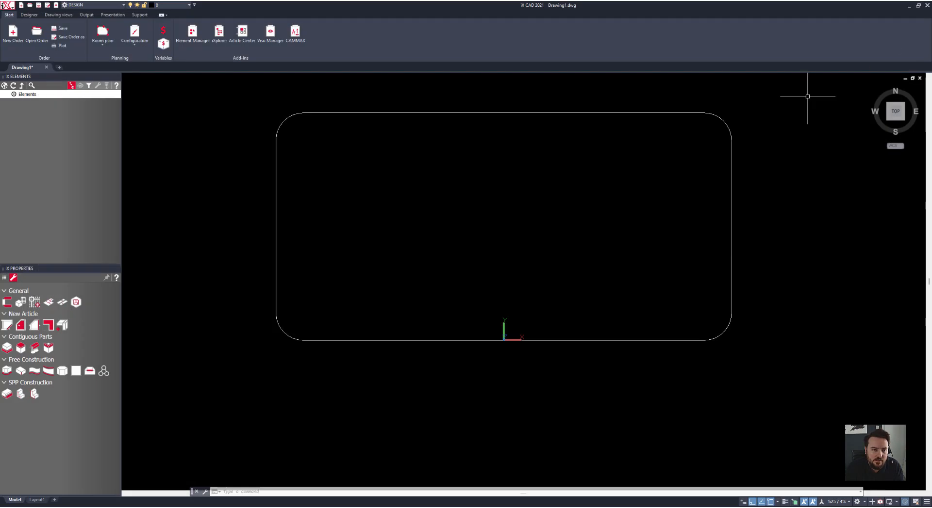
Insert a new Article Designer article in the drawing beside the coordinate origin.
click(30, 15)
click(20, 34)
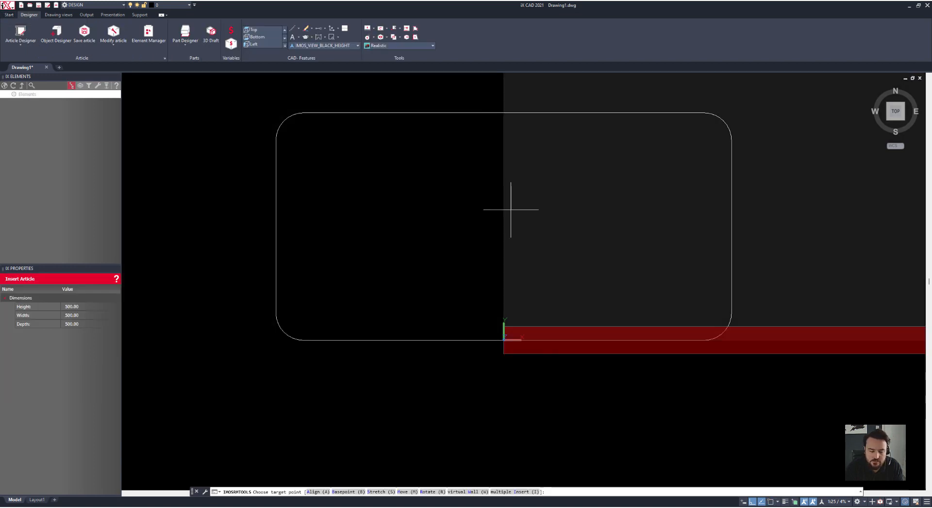
scroll(532, 249, down, 10)
scroll(588, 249, down, 5)
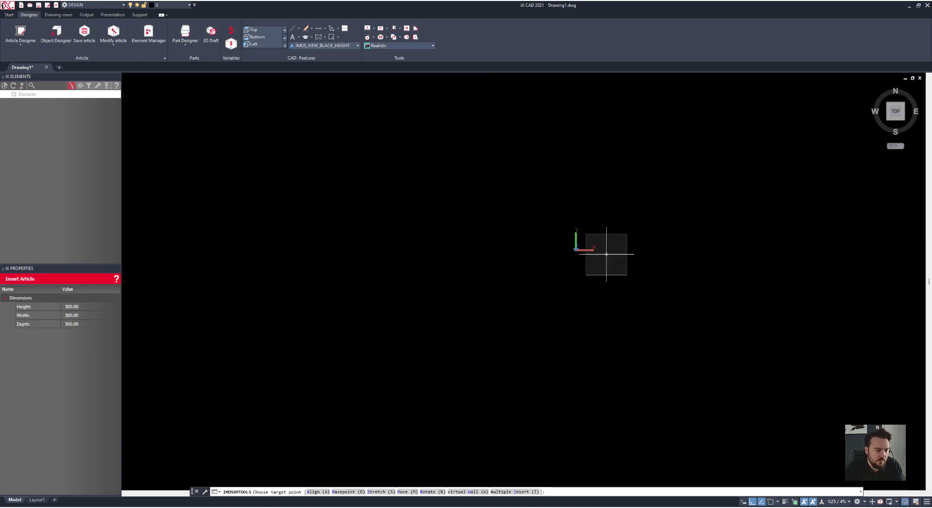
click(590, 249)
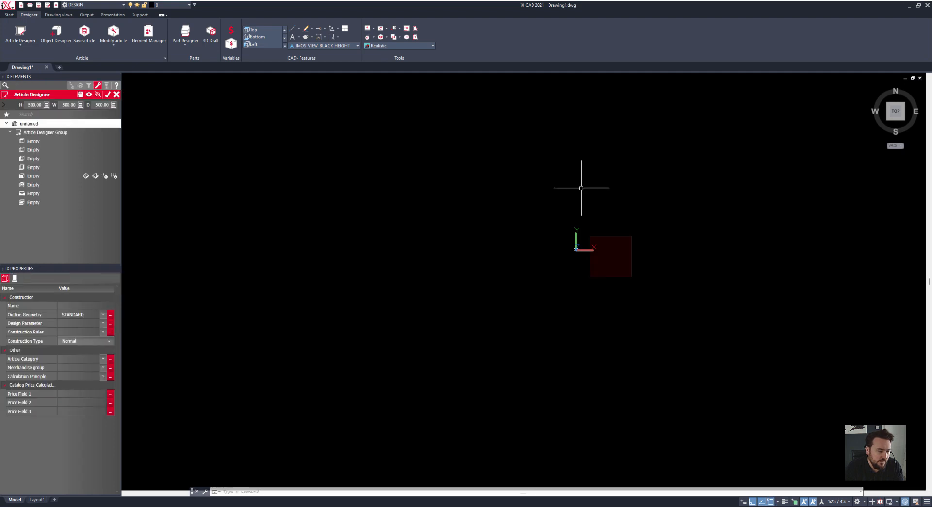
Set the new article's height to 2200, width to 700 and depth to 300.
shift+middle_drag(626, 265, 605, 181)
scroll(606, 272, up, 5)
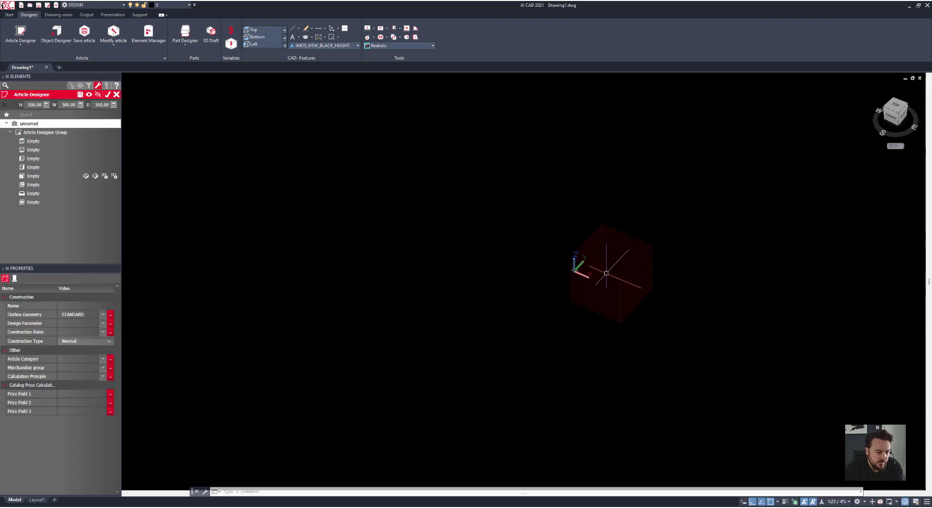
middle_drag(449, 268, 292, 315)
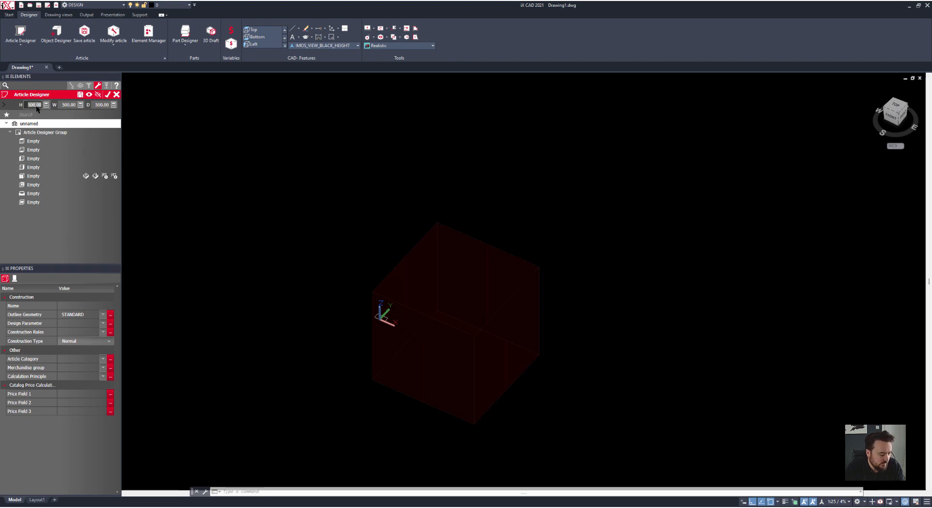
click(68, 104)
text(700)
key(Return)
click(108, 105)
text(300)
key(Return)
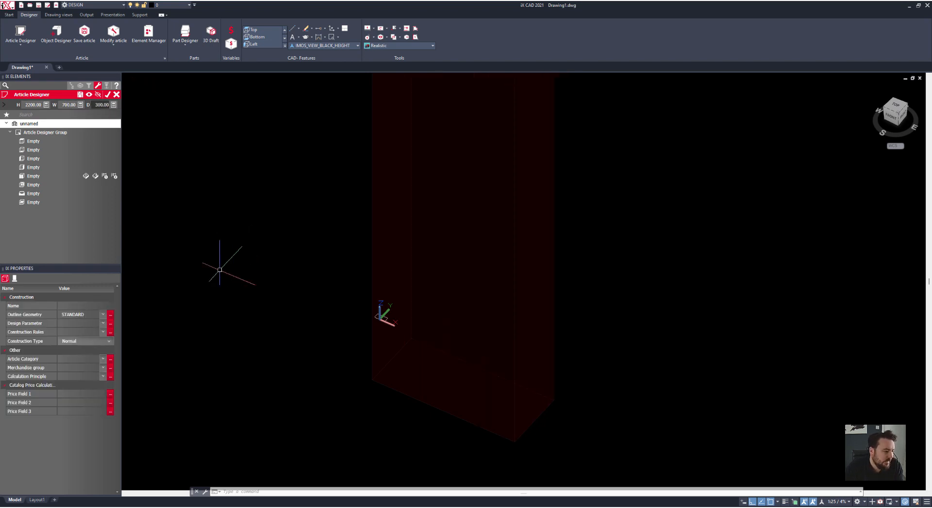
Add a left side panel to the article using the construction principle SP_Metal_50x25_SHS.
click(22, 160)
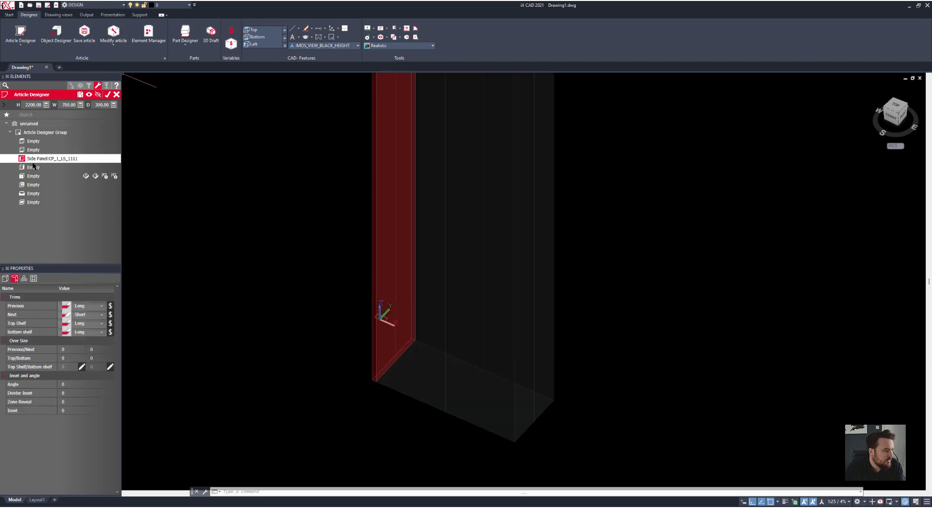
click(5, 278)
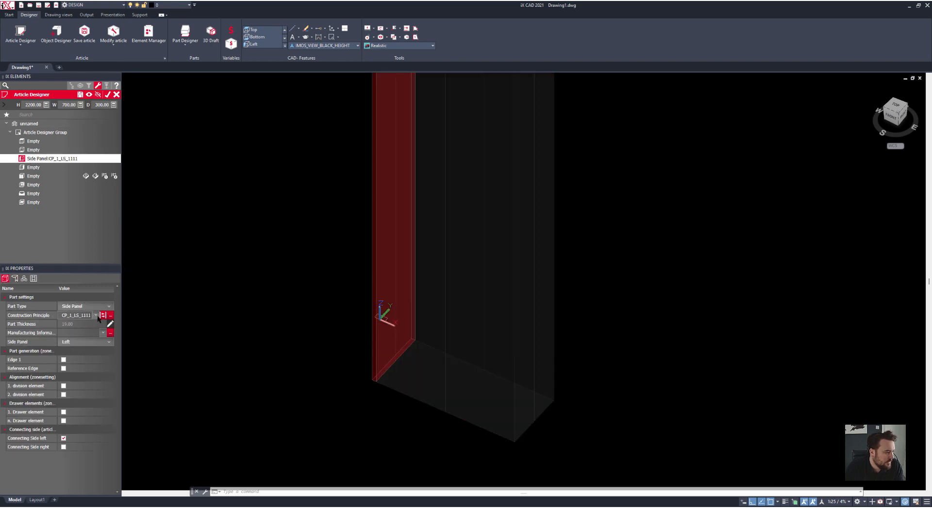
click(96, 315)
scroll(96, 326, down, 3)
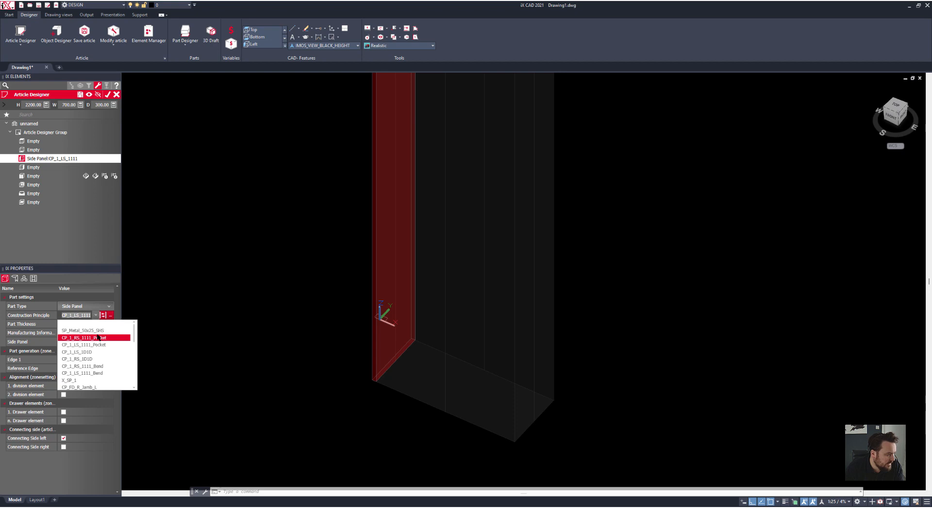
click(96, 332)
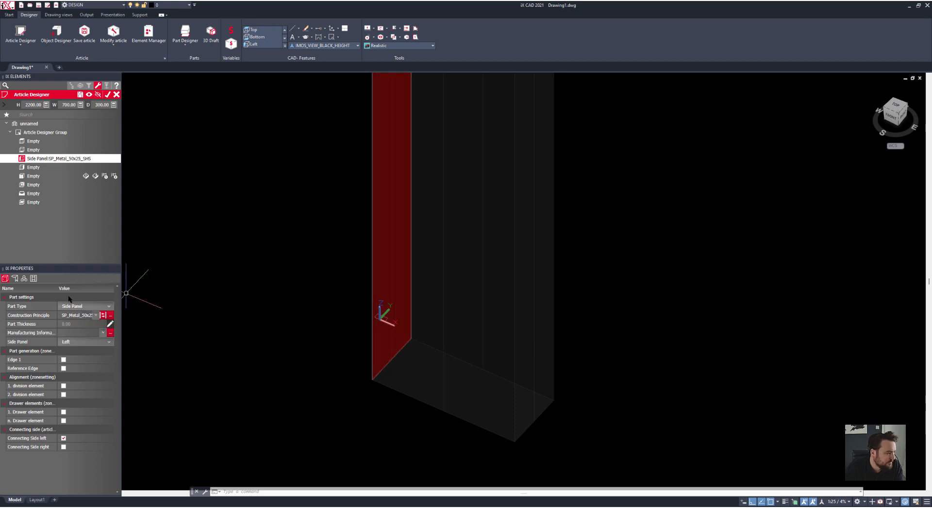
Copy the left metal side panel onto the empty right side of the article.
right_click(42, 162)
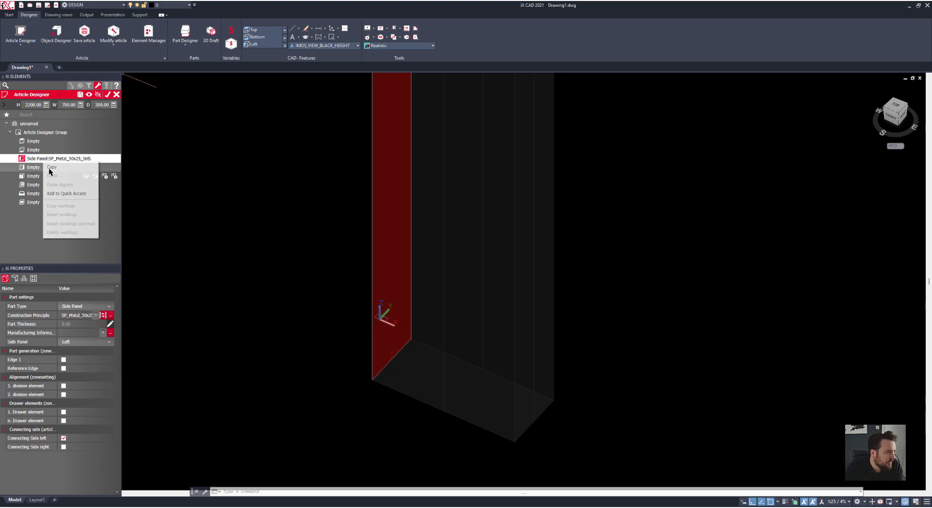
click(49, 167)
right_click(36, 168)
click(45, 183)
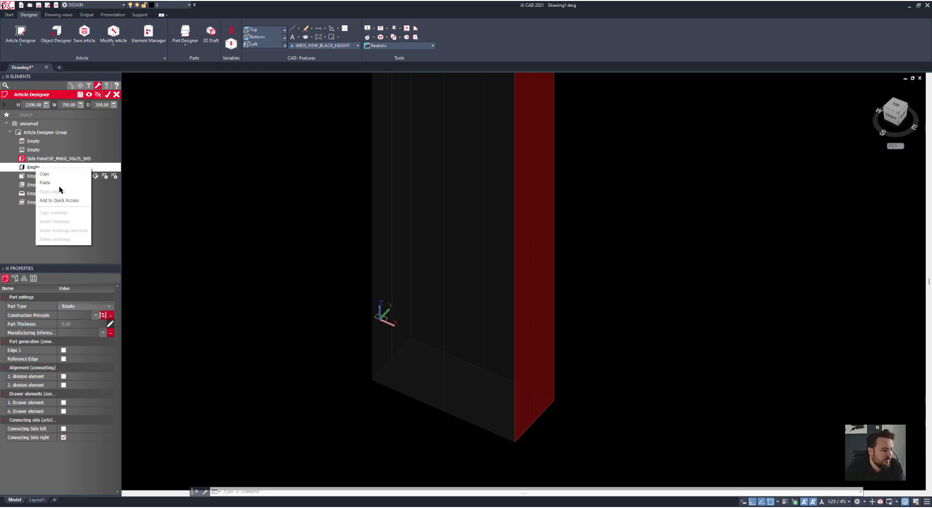
Turn on the construction display and inspect the hollow metal tubes on both sides of the article.
scroll(351, 328, down, 5)
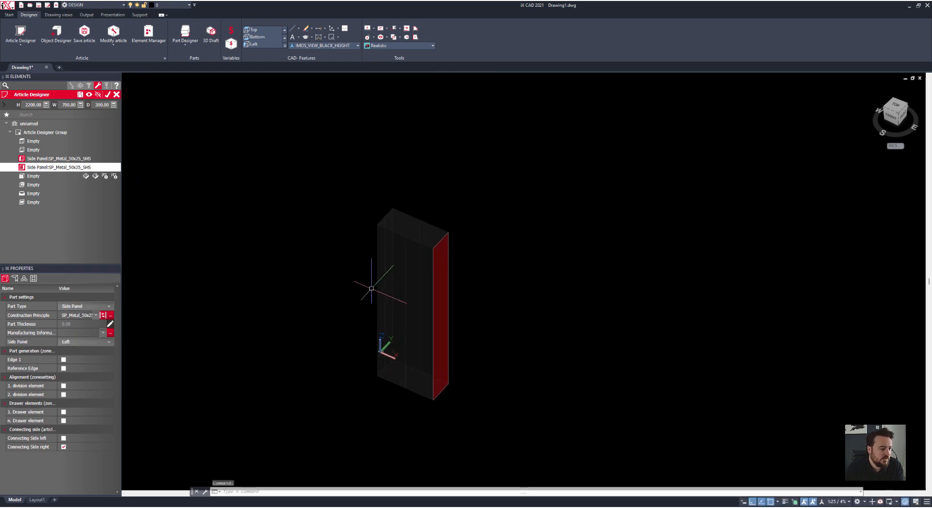
scroll(387, 231, up, 1)
scroll(387, 232, up, 2)
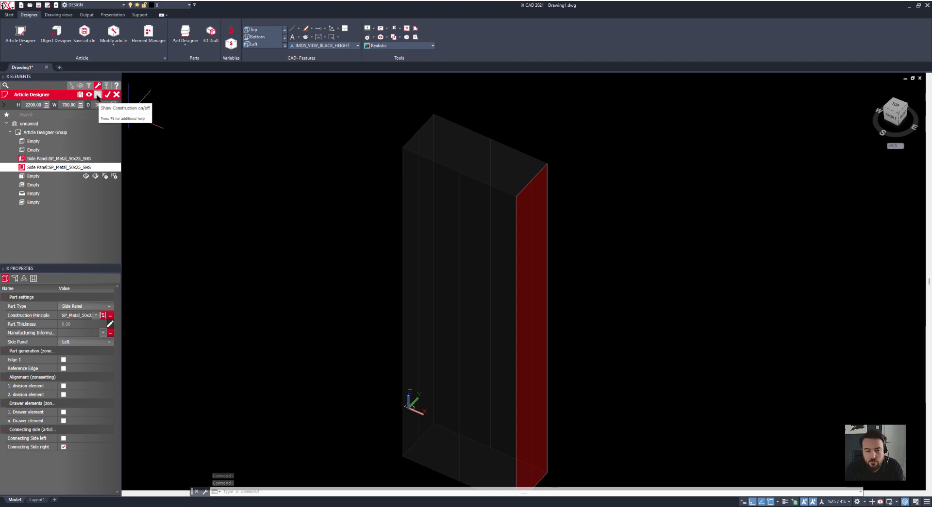
click(98, 95)
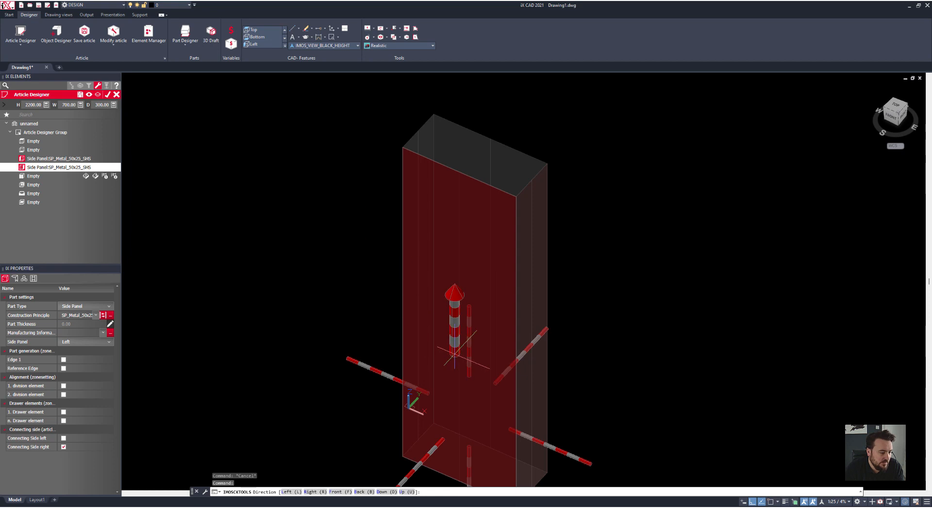
key(Escape)
click(434, 252)
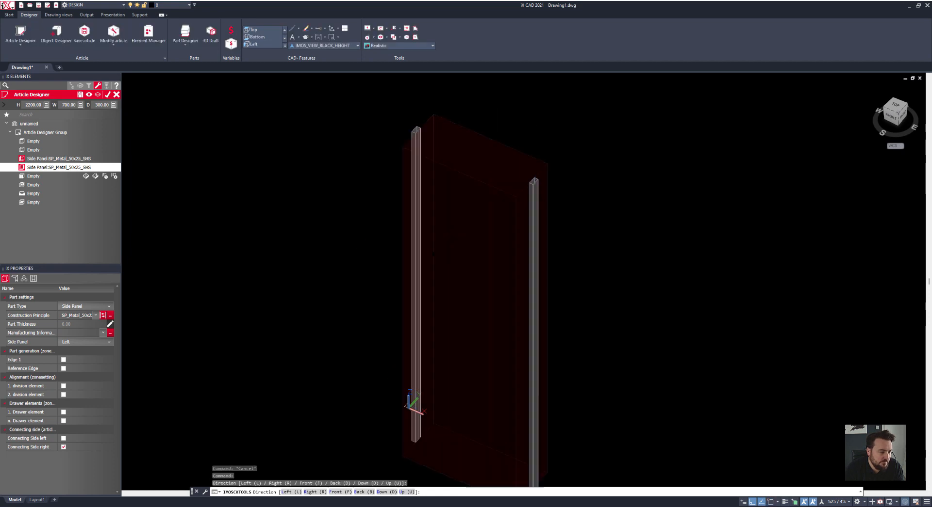
scroll(532, 178, up, 4)
scroll(533, 179, up, 4)
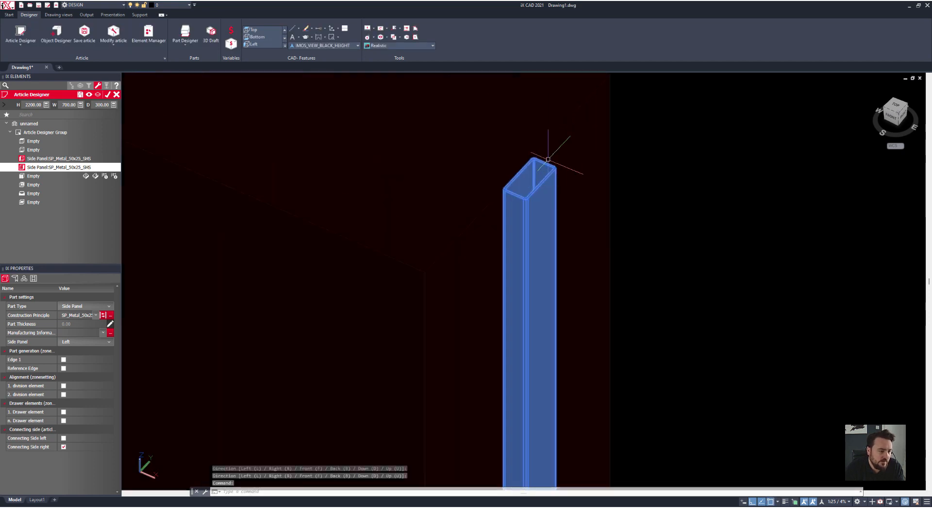
scroll(426, 388, down, 6)
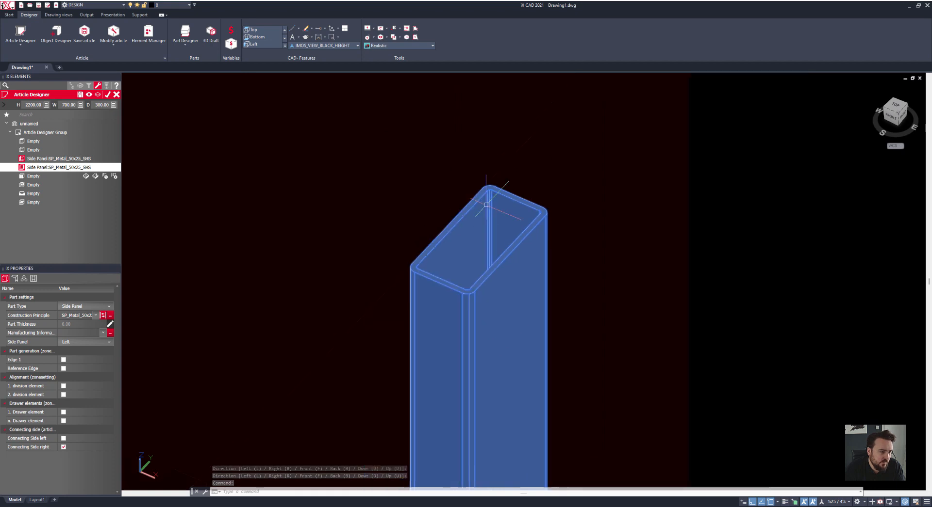
scroll(569, 218, down, 2)
middle_drag(561, 235, 489, 213)
Divide the article horizontally with a virtual linear division of 150mm:300mm:1:2:1:2:1.
click(31, 202)
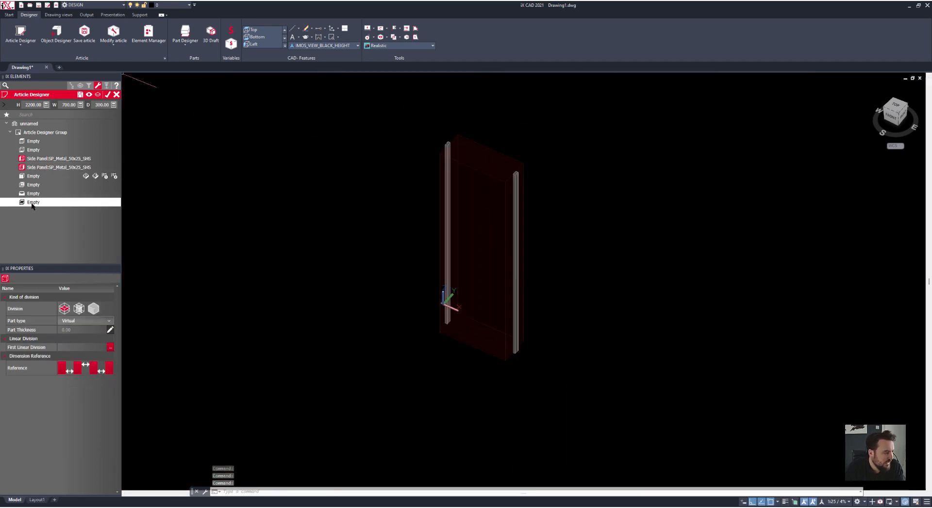
click(75, 348)
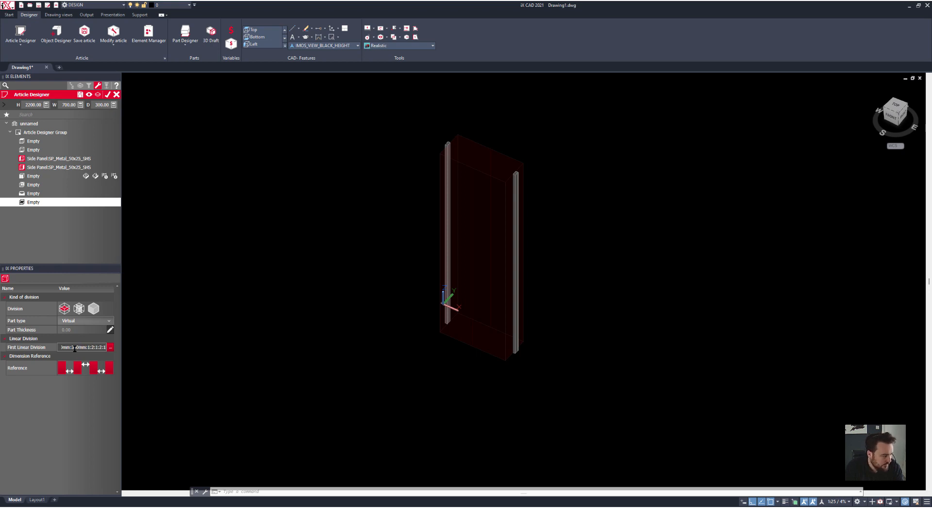
key(Return)
shift+middle_drag(444, 343, 455, 294)
scroll(427, 316, up, 3)
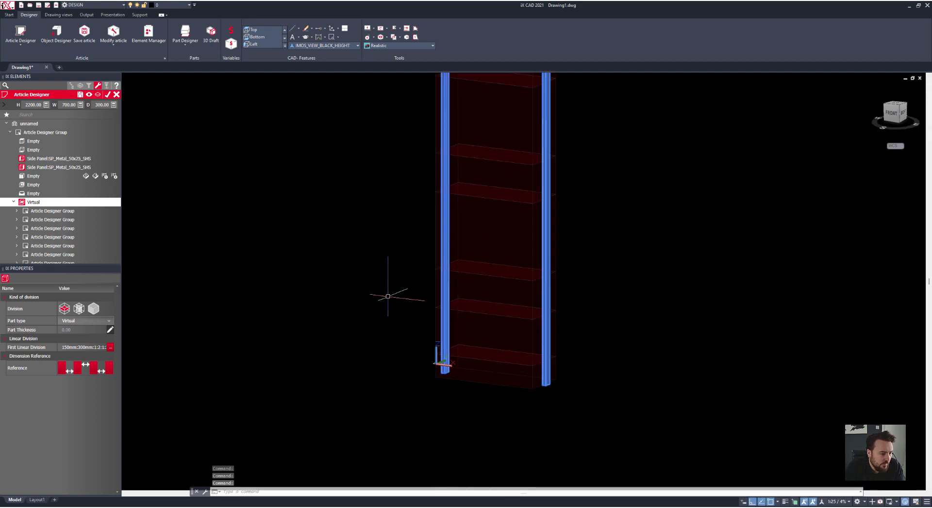
middle_drag(446, 312, 354, 312)
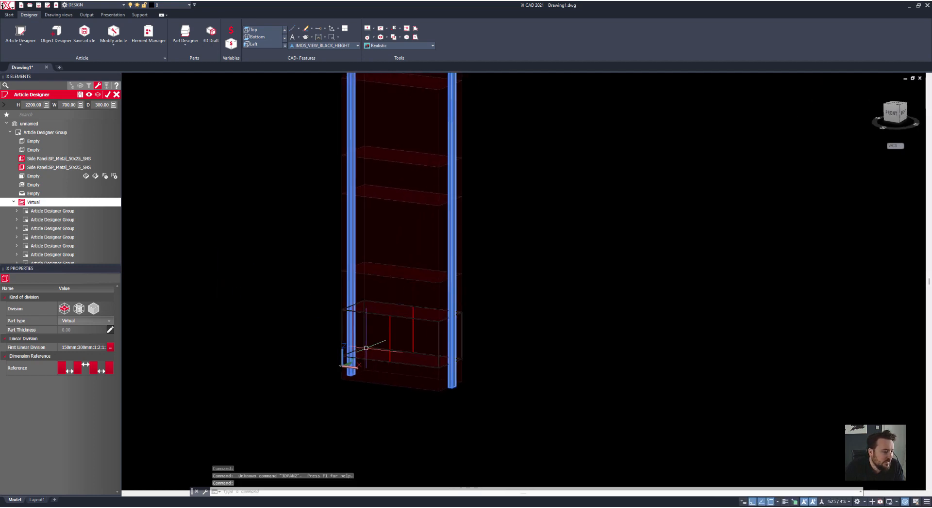
scroll(428, 179, down, 2)
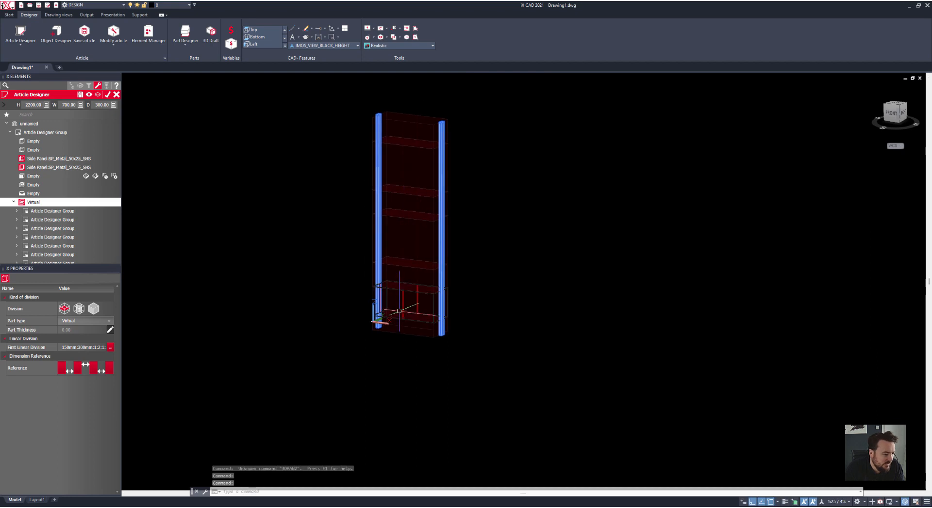
Add a top shelf with the principle CP_1_TSO_1111_C1 to the 300 mm zone, second from the bottom.
click(401, 306)
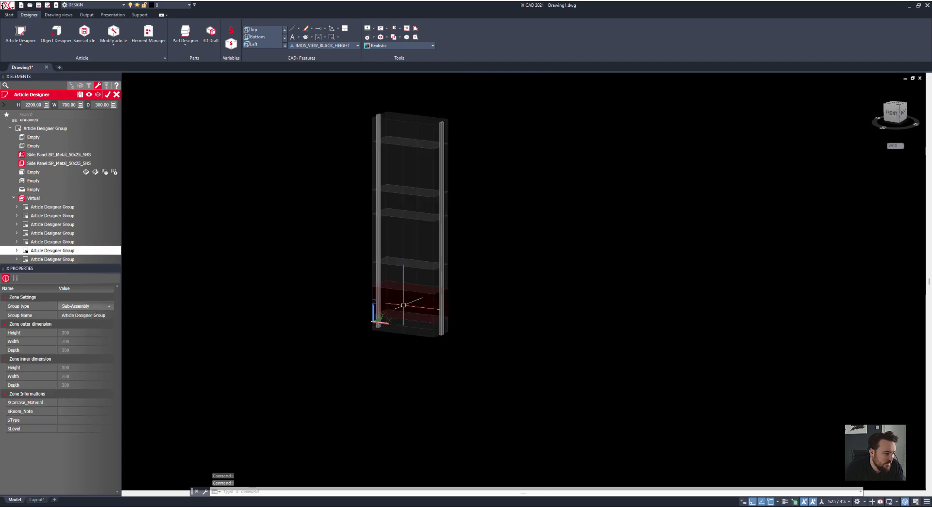
click(18, 251)
scroll(19, 251, down, 2)
click(29, 190)
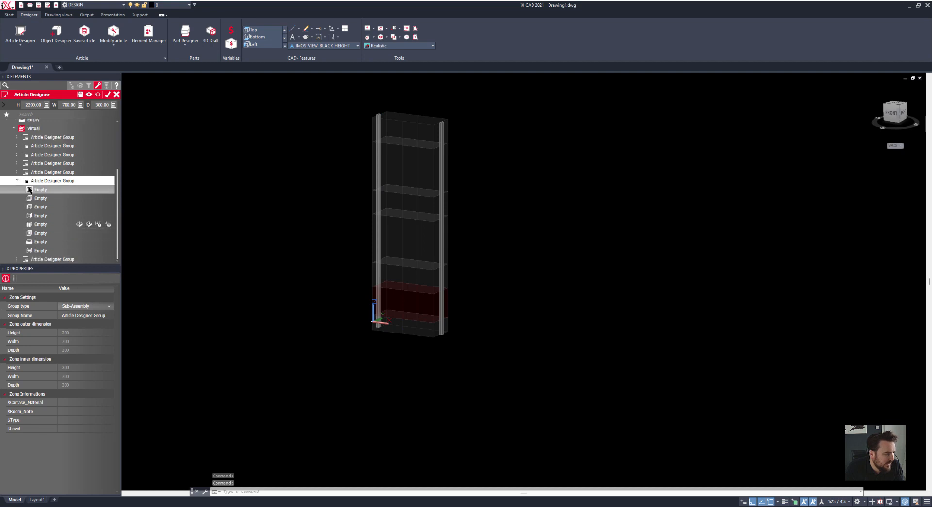
click(95, 307)
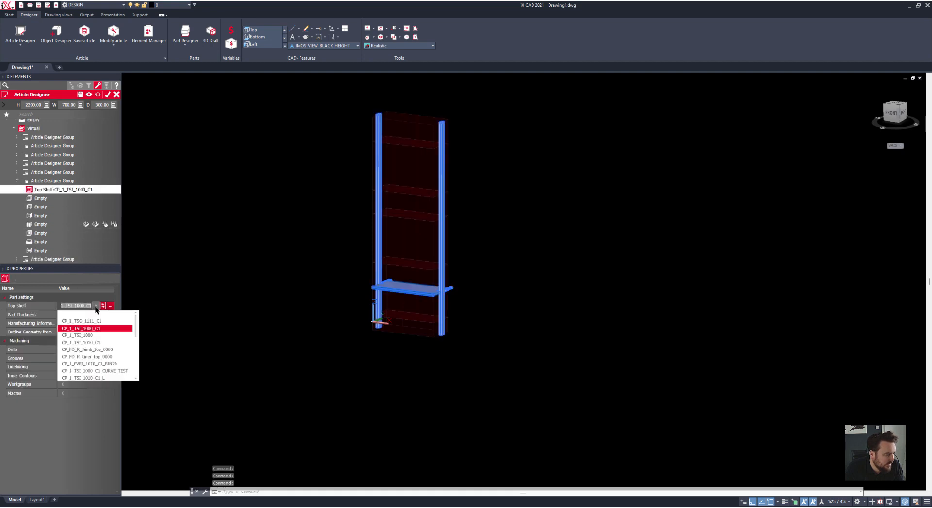
click(94, 318)
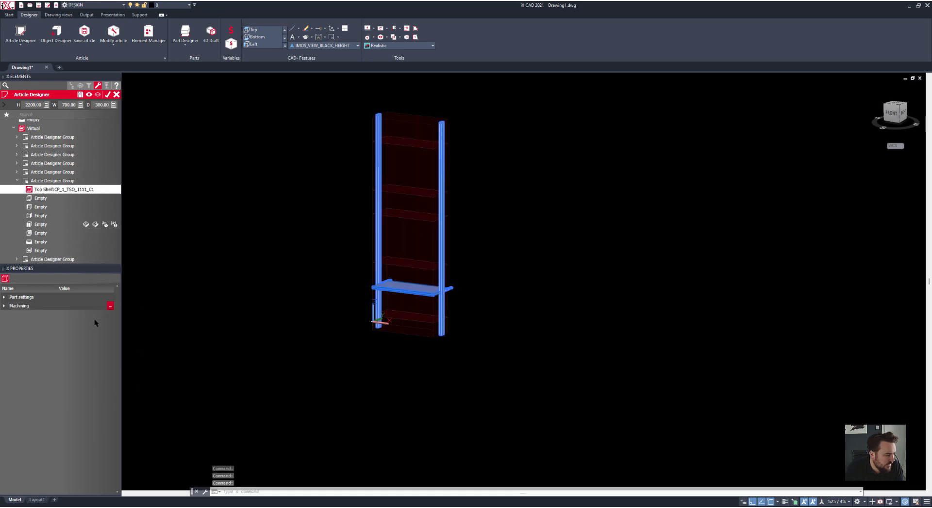
Add a bottom shelf with the principle CP_1_BSO_1111_C1 to the same 300 mm zone.
click(36, 199)
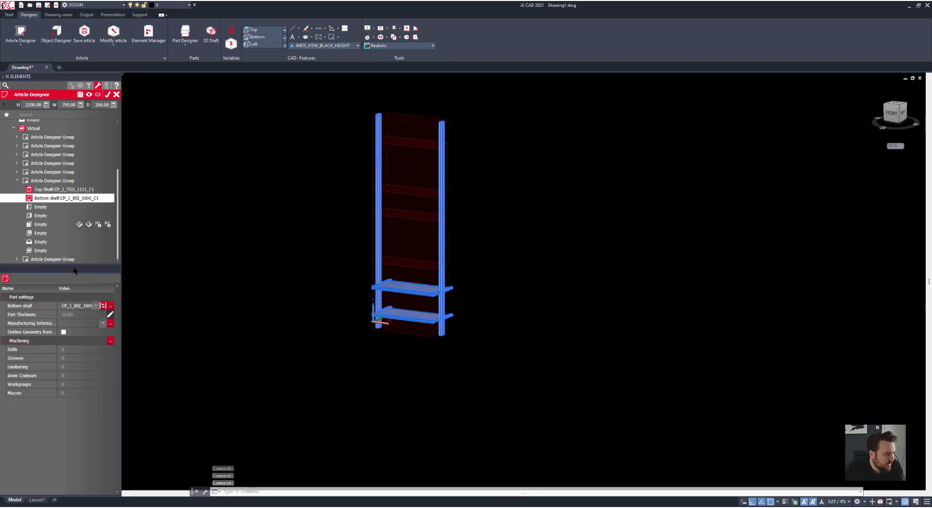
click(96, 306)
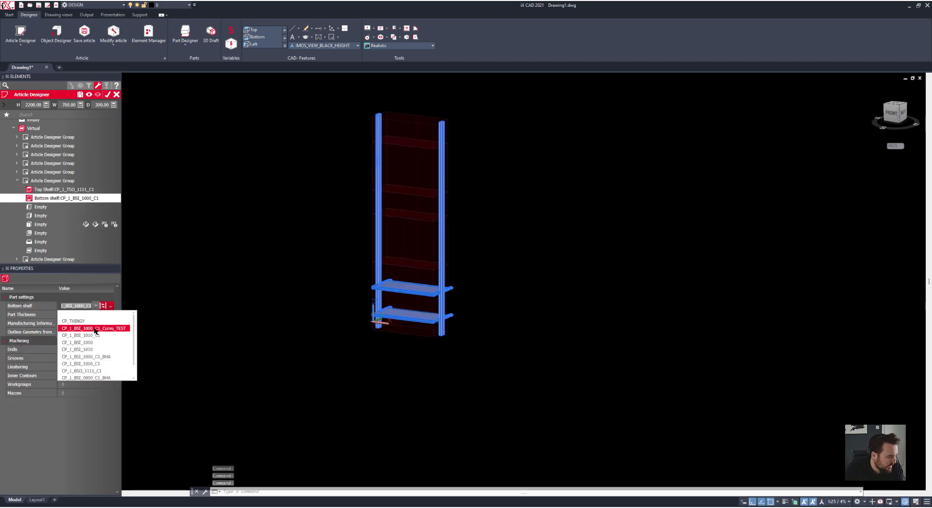
click(90, 371)
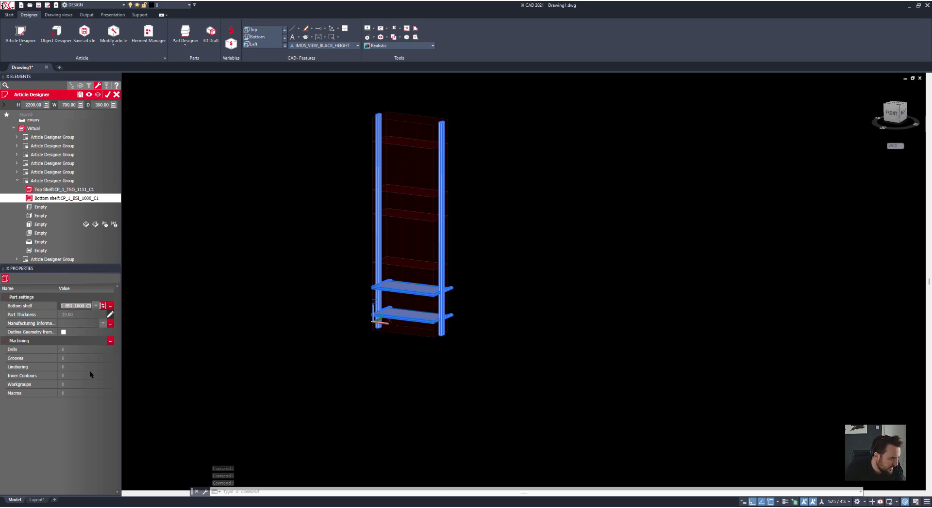
Add left and right side panels CP_1_LS_1111 and CP_1_RS_1111 to the 300 mm zone and view the box up close.
click(28, 208)
click(29, 216)
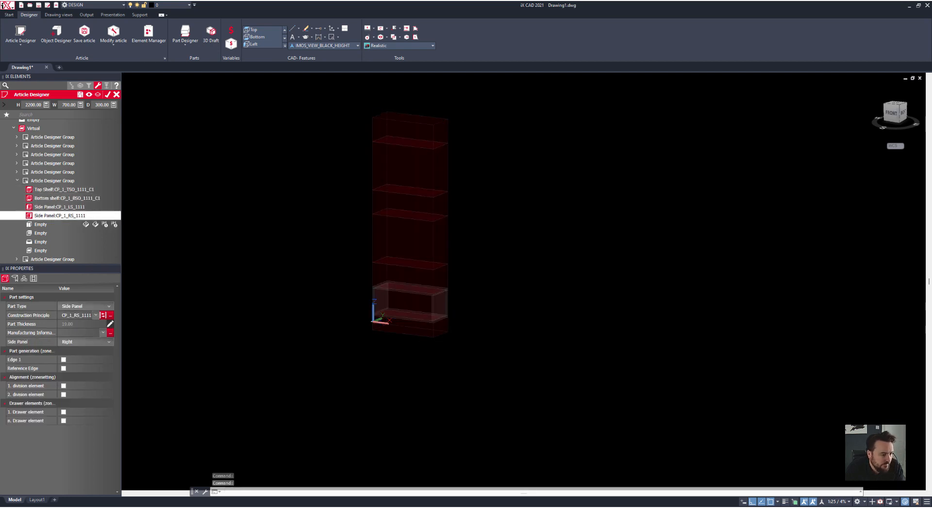
scroll(215, 130, up, 6)
middle_drag(515, 403, 174, 122)
middle_drag(582, 387, 384, 158)
shift+middle_drag(418, 311, 394, 324)
Save the zone's bottom shelf principle under the name CP_1_BSO_1111_C1_Metal and its part definition as PD_1_BS_1111_Metal.
click(57, 199)
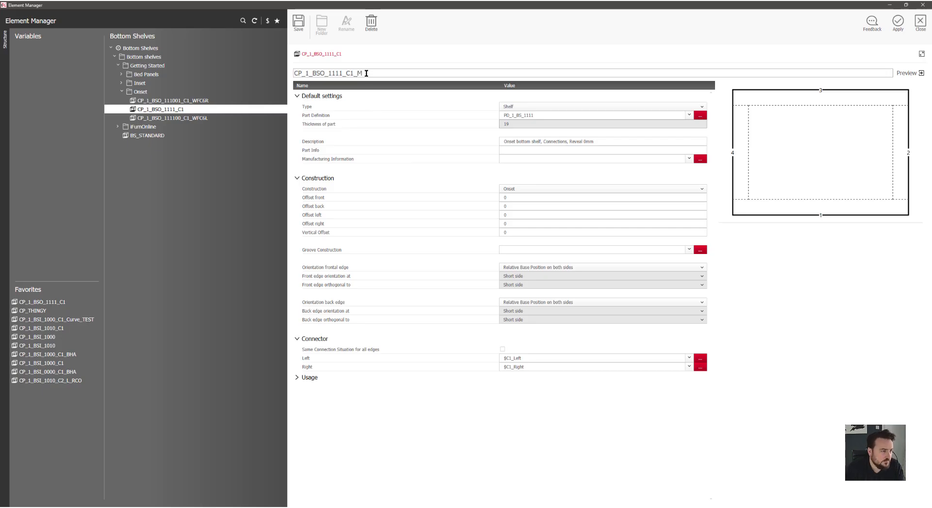
key(Return)
click(299, 22)
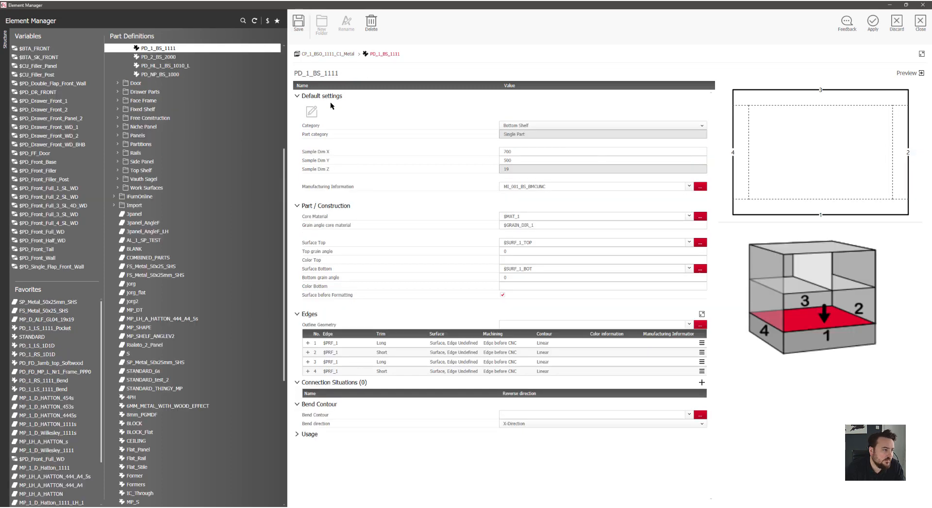
click(349, 73)
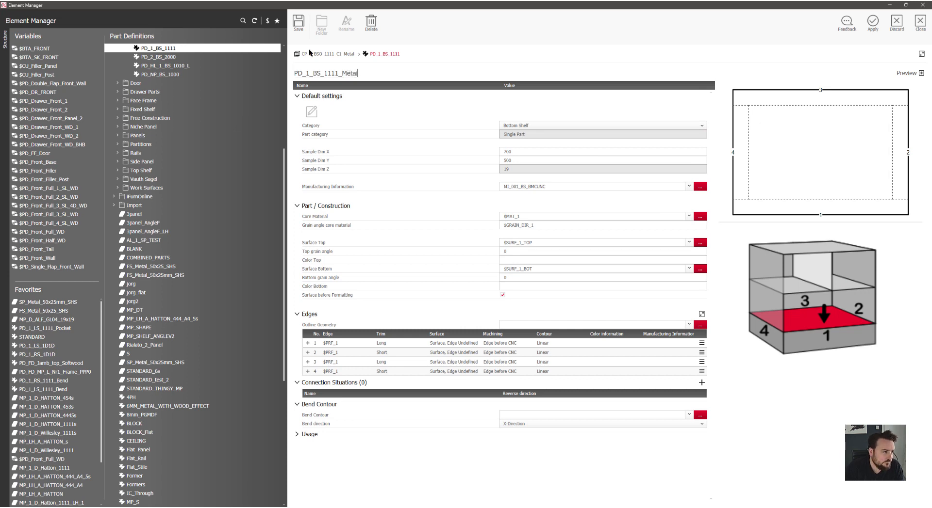
key(Return)
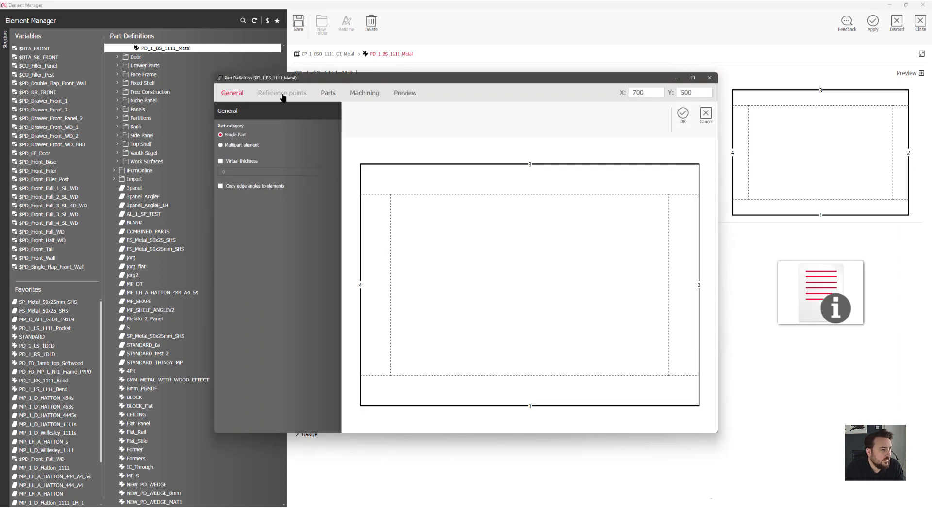
Create a linear division reference point in PD_1_BS_1111_Metal with 0:1:0 in X and a division in Y.
click(283, 93)
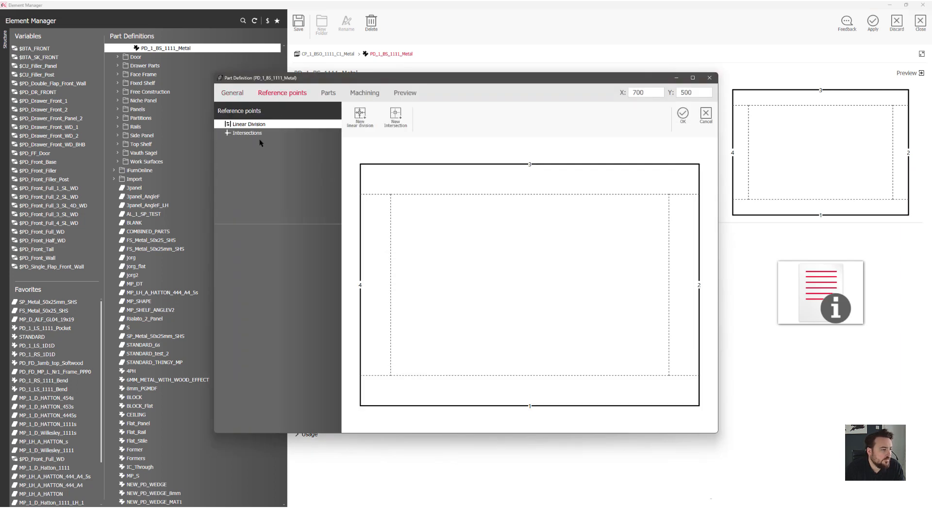
click(359, 115)
click(229, 275)
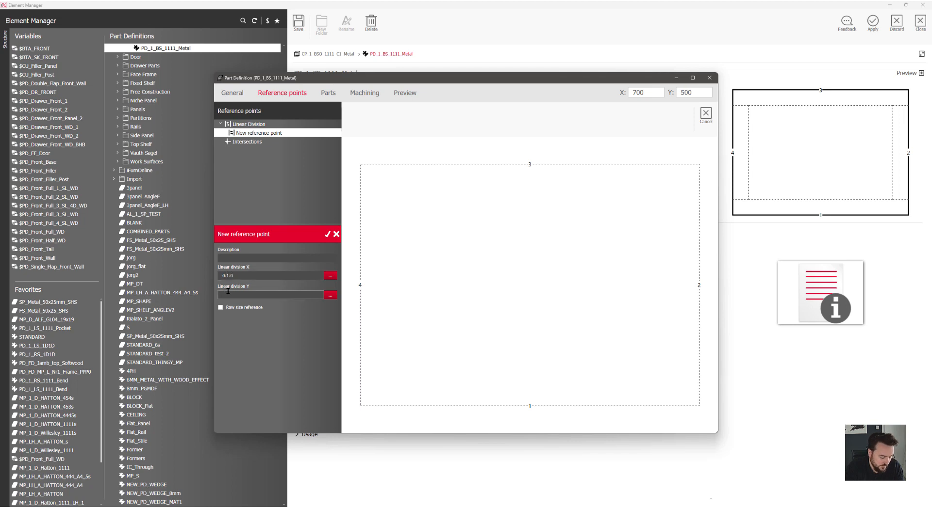
click(327, 235)
Add the stretchable purchased part Metal_50x25mm_SHS to the part definition, running from point 1 to point 2.
click(328, 97)
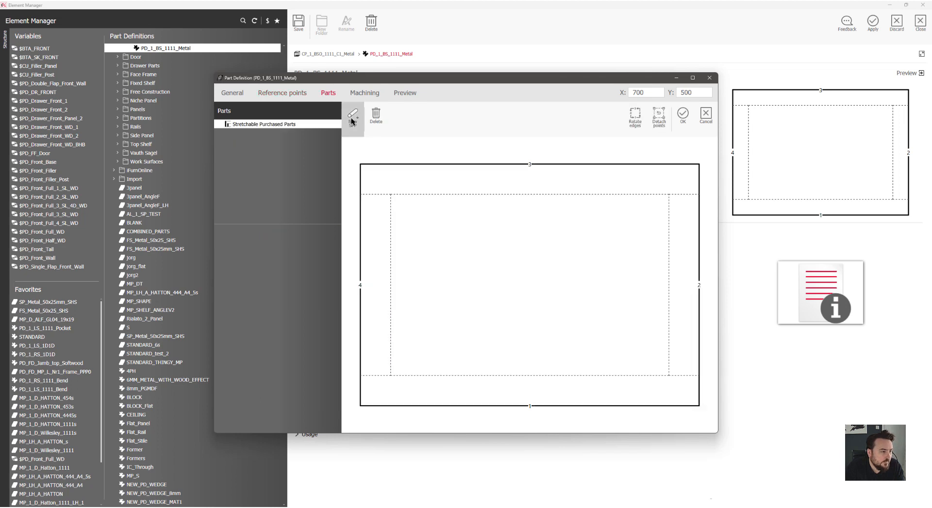
click(352, 118)
click(320, 257)
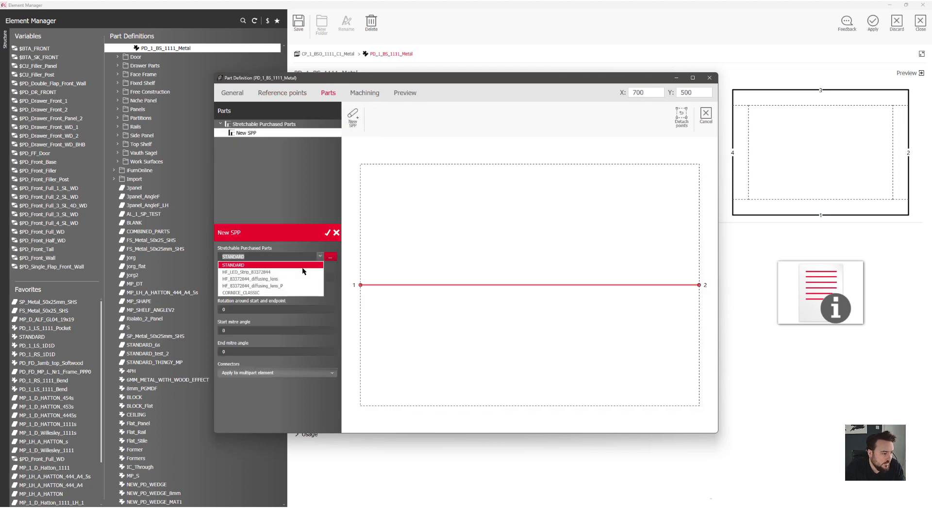
click(280, 258)
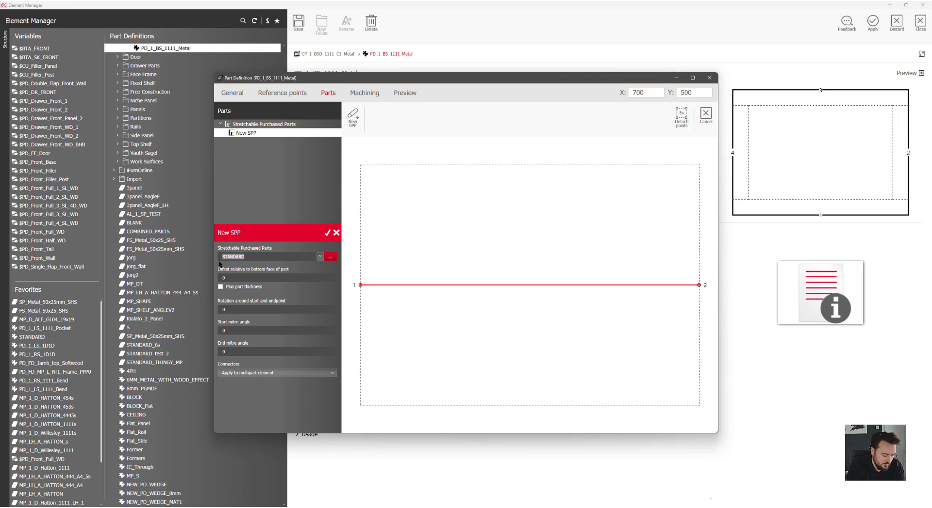
click(328, 234)
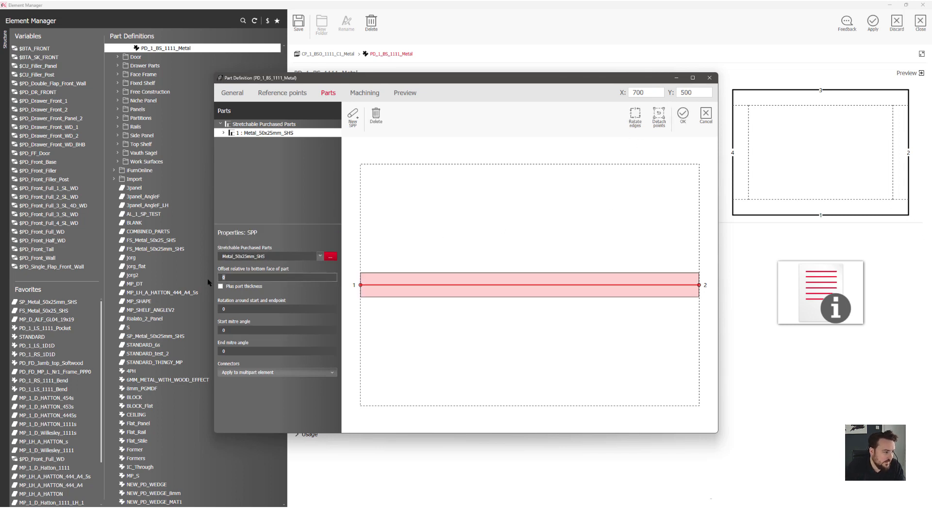
Set the metal tube's offset from the part's bottom face to -25, save the part definition, and apply CP_1_BSO_1111_C1_Metal to the box's bottom shelf.
text(25)
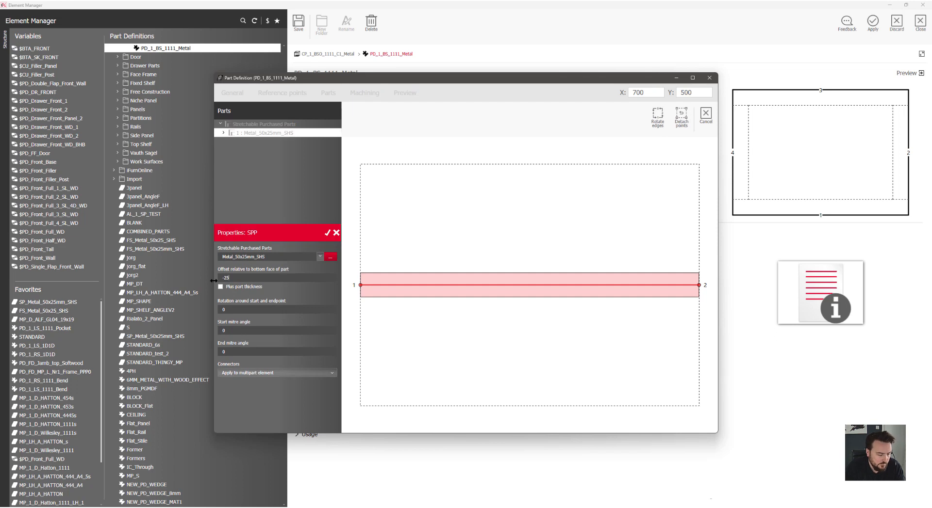
click(327, 233)
click(674, 123)
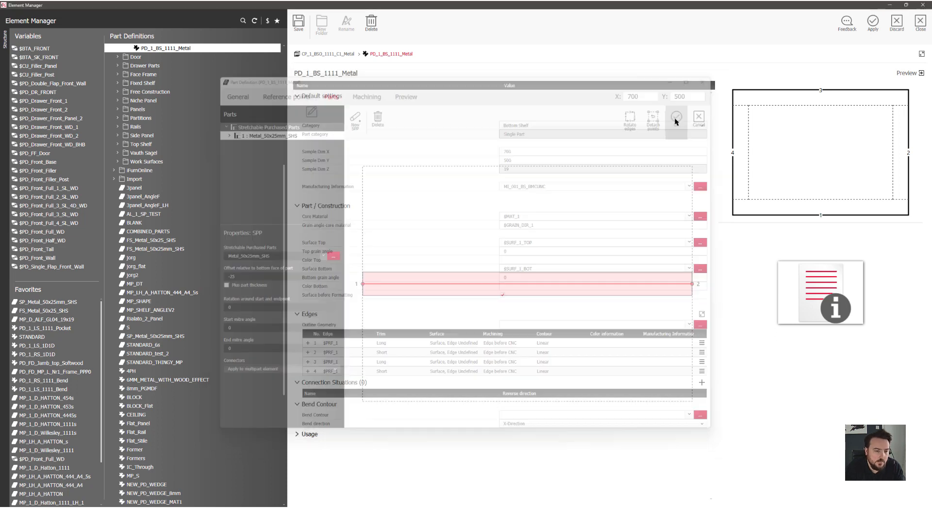
click(298, 25)
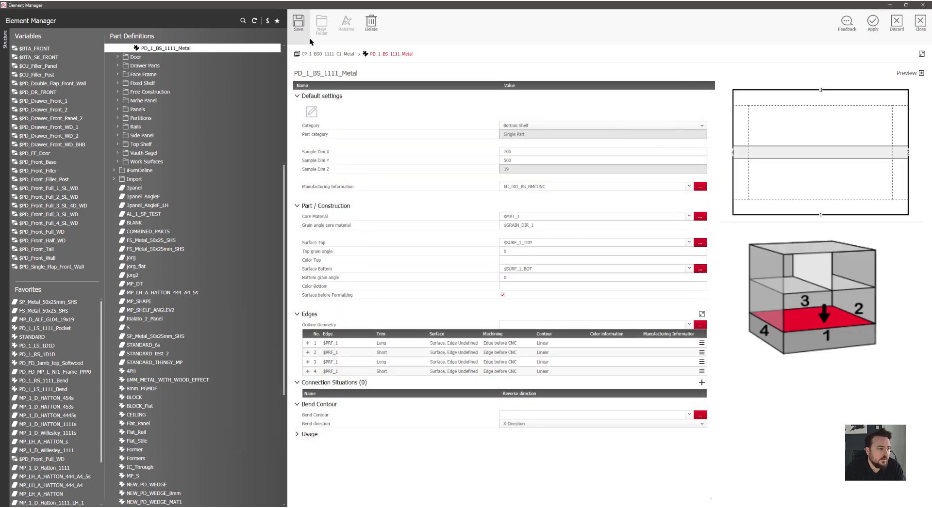
click(896, 22)
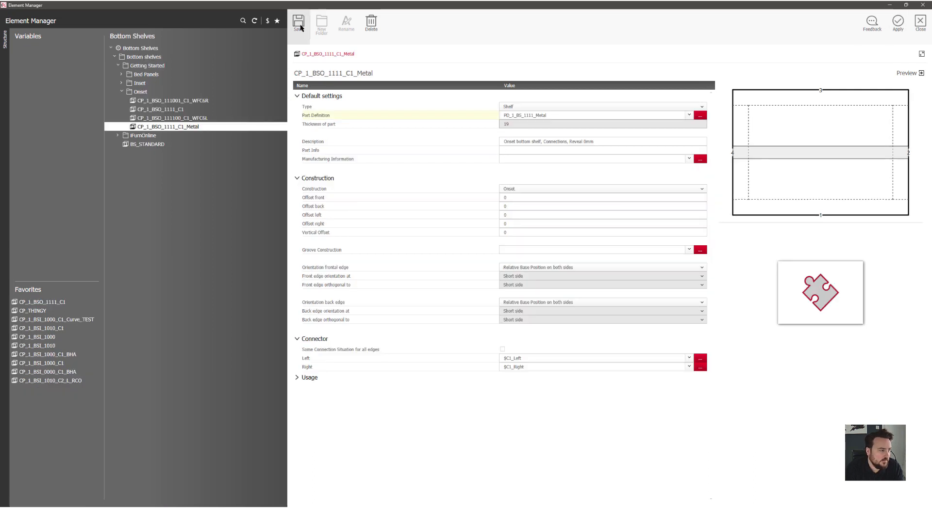
click(897, 23)
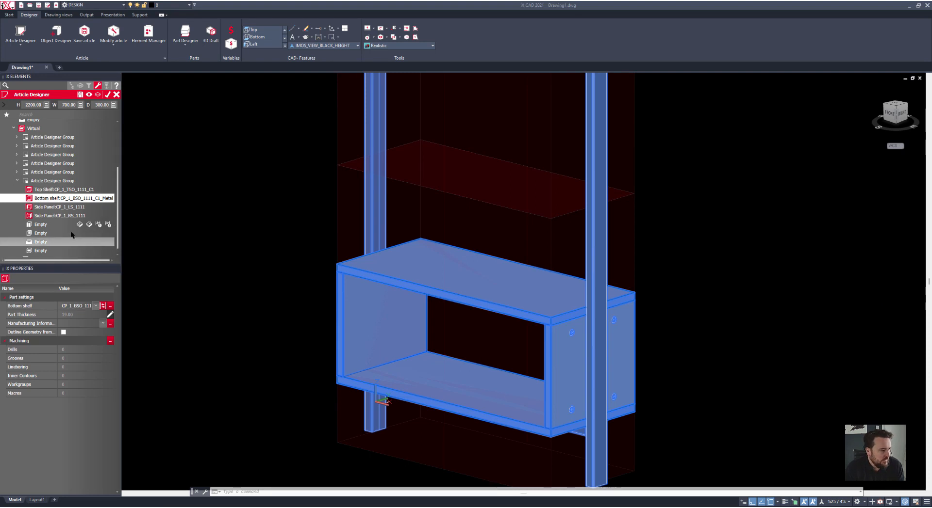
Divide the box's interior with an adjustable shelf at a 1:1 linear division.
click(41, 251)
click(73, 322)
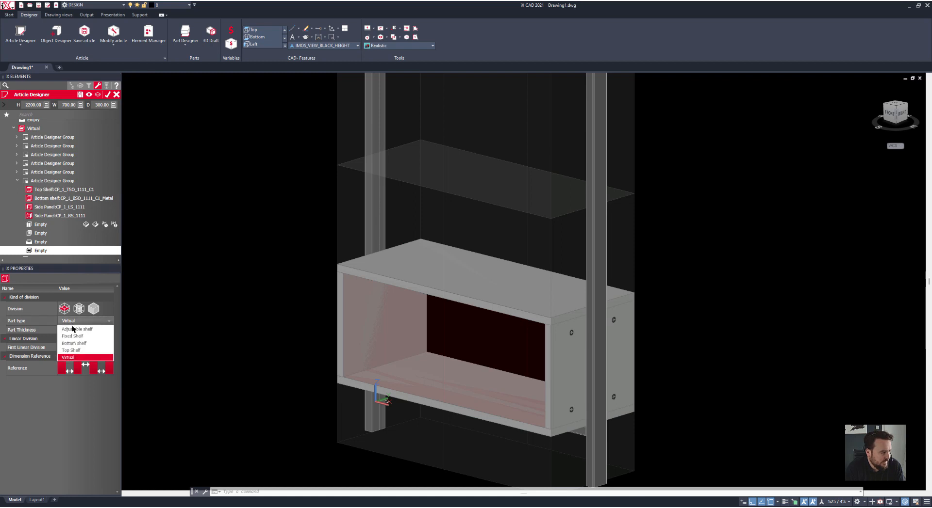
click(72, 340)
click(80, 374)
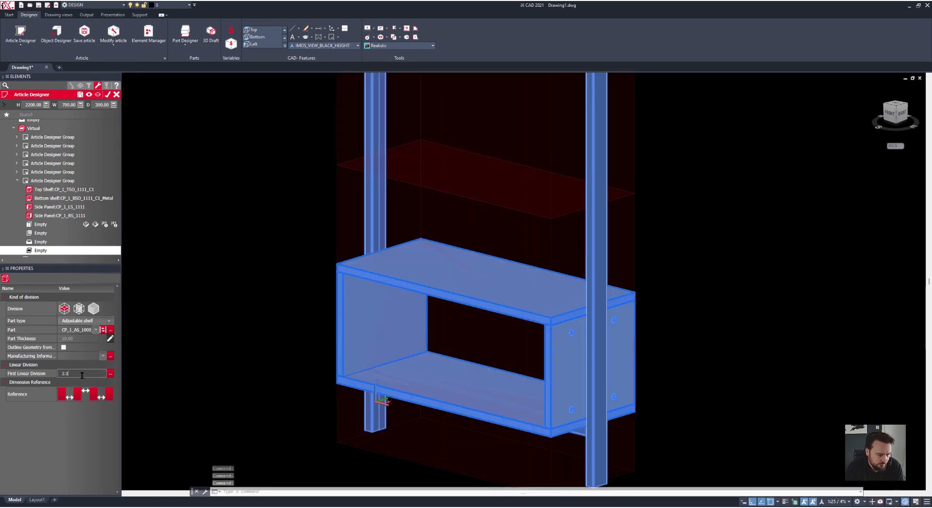
key(Return)
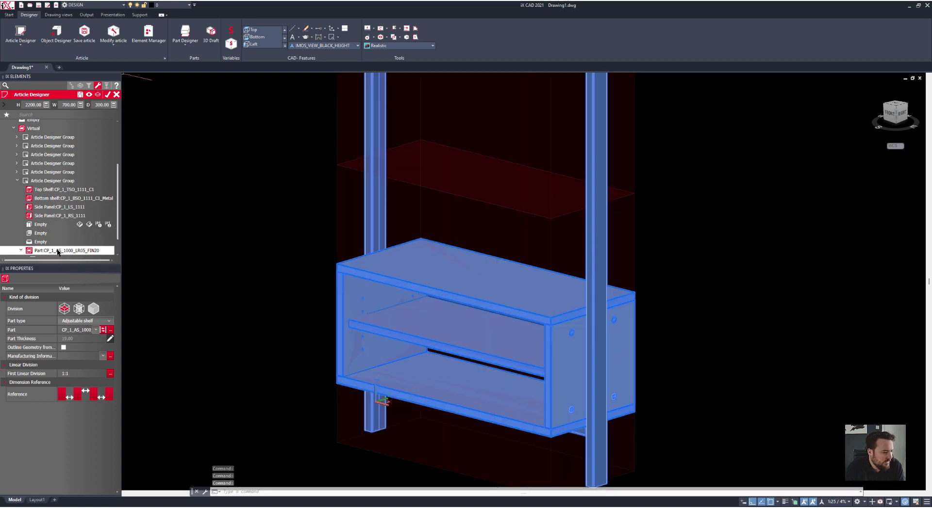
Add doors to the front of the box using construction principle CP_DDI_H_PT_FD.
click(28, 225)
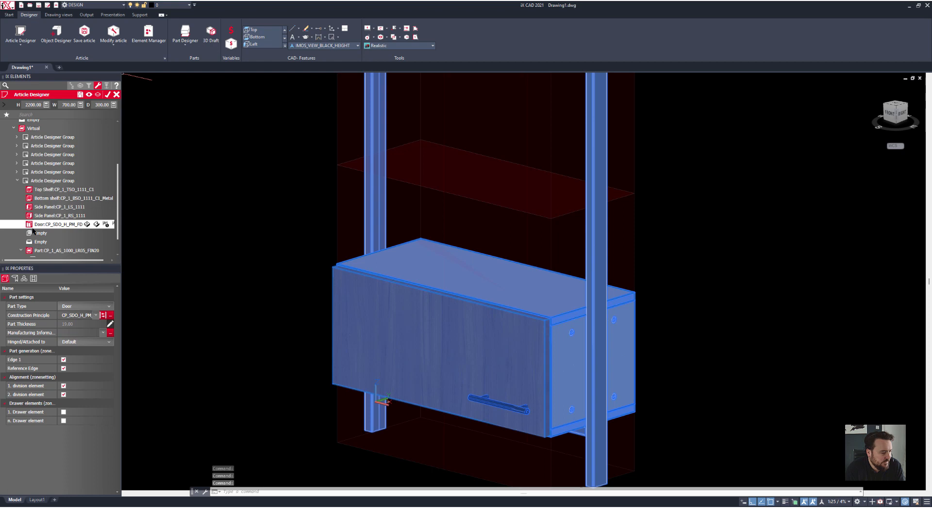
click(96, 315)
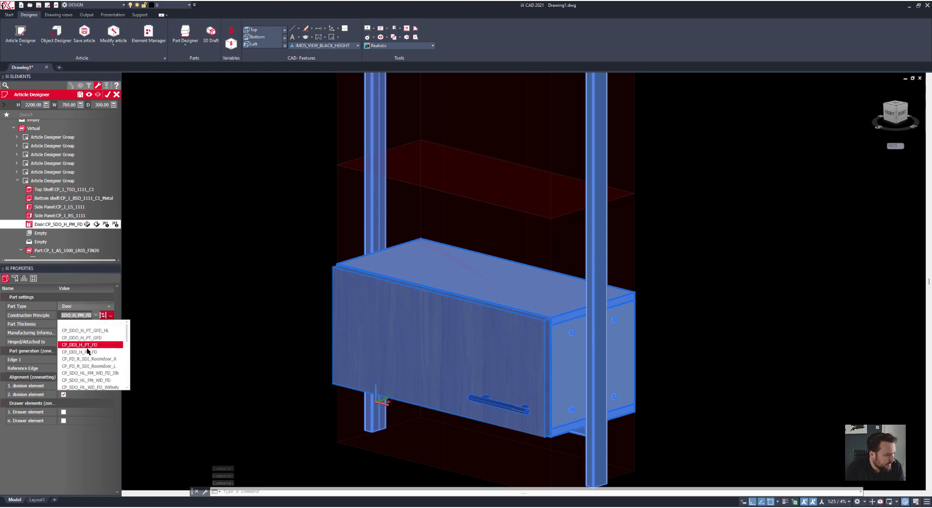
click(91, 345)
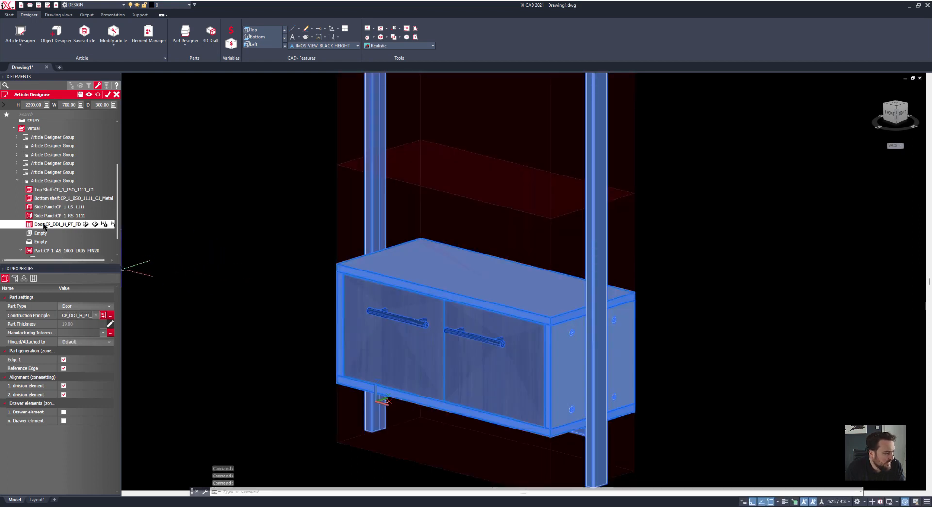
Add a back panel to the box and set its construction principle to CP_2_BPI_0000_C1.
click(30, 234)
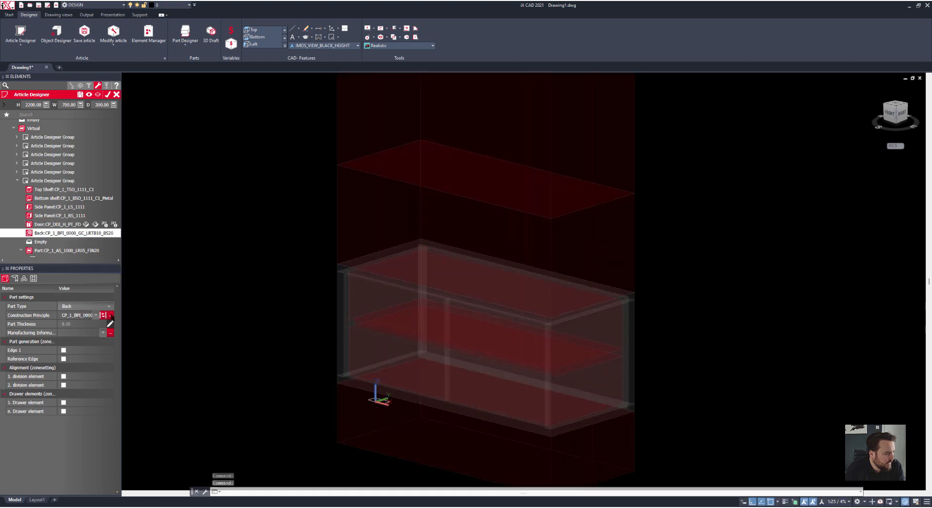
click(92, 307)
click(93, 307)
click(96, 315)
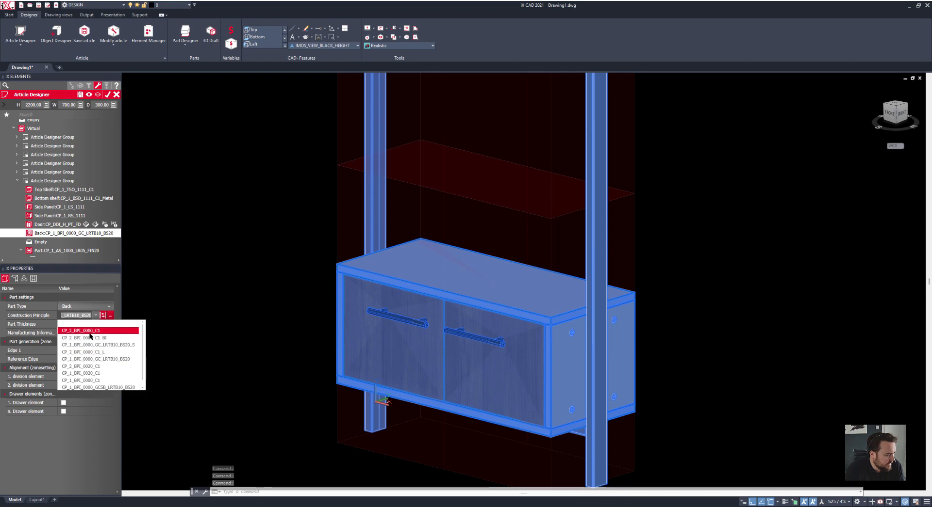
click(90, 333)
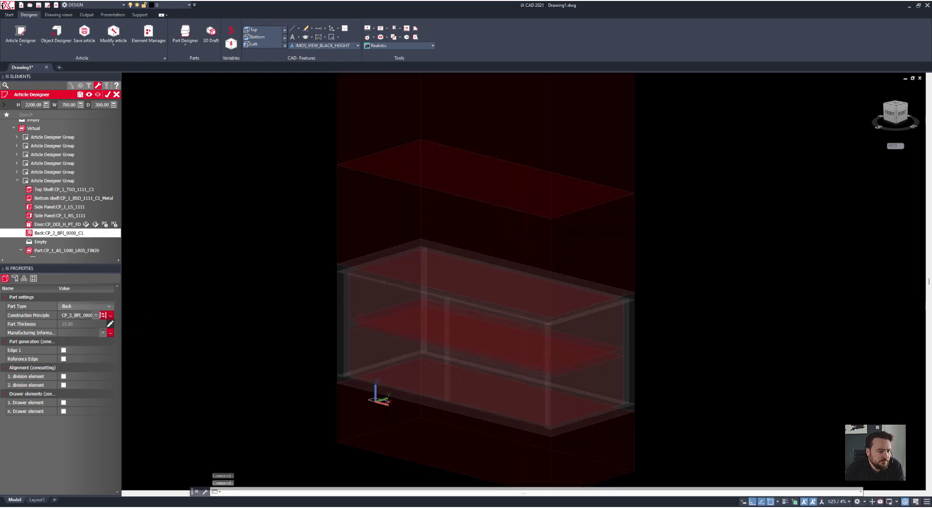
Set the box zone's height to 600 mm in the article's main virtual linear division.
scroll(522, 269, down, 3)
shift+middle_drag(522, 273, 569, 313)
scroll(476, 296, up, 2)
shift+middle_drag(476, 296, 460, 359)
scroll(442, 287, down, 4)
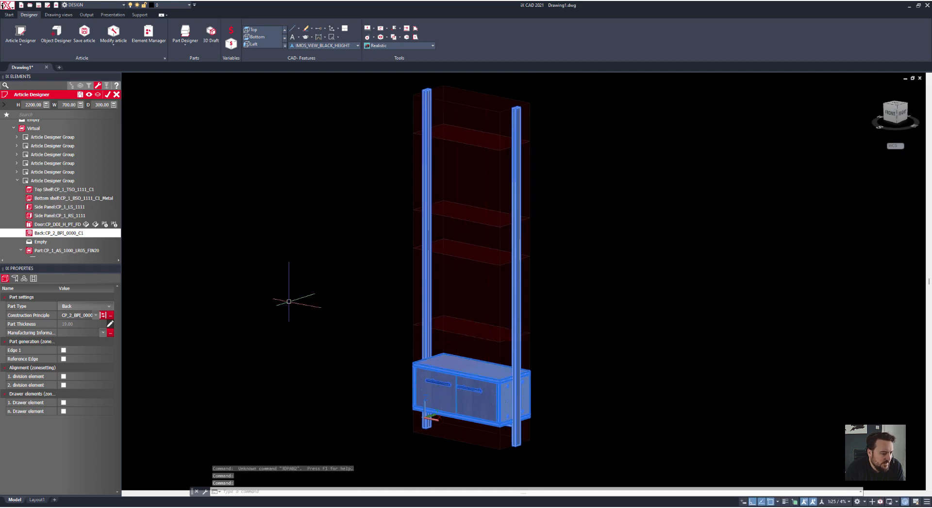
click(35, 128)
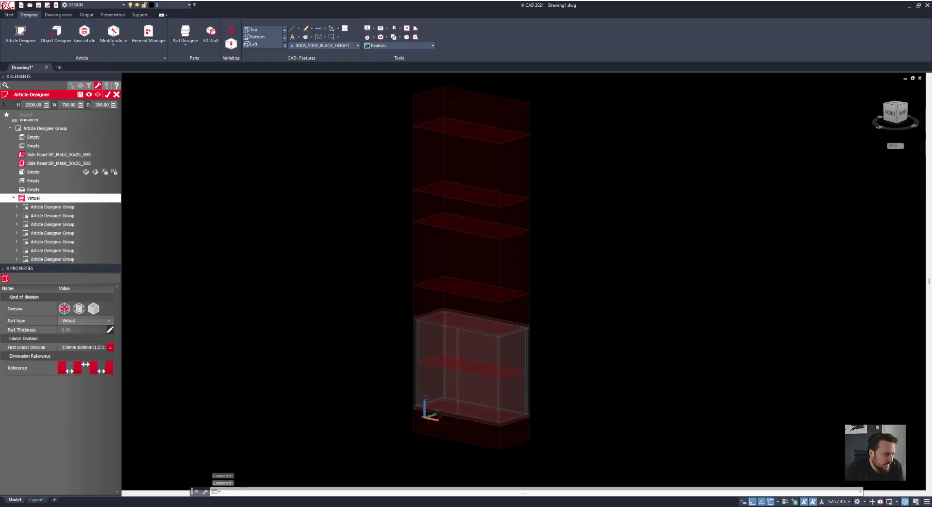
Divide the second zone from the top horizontally and set the division's part type to Fixed Shelf.
click(45, 216)
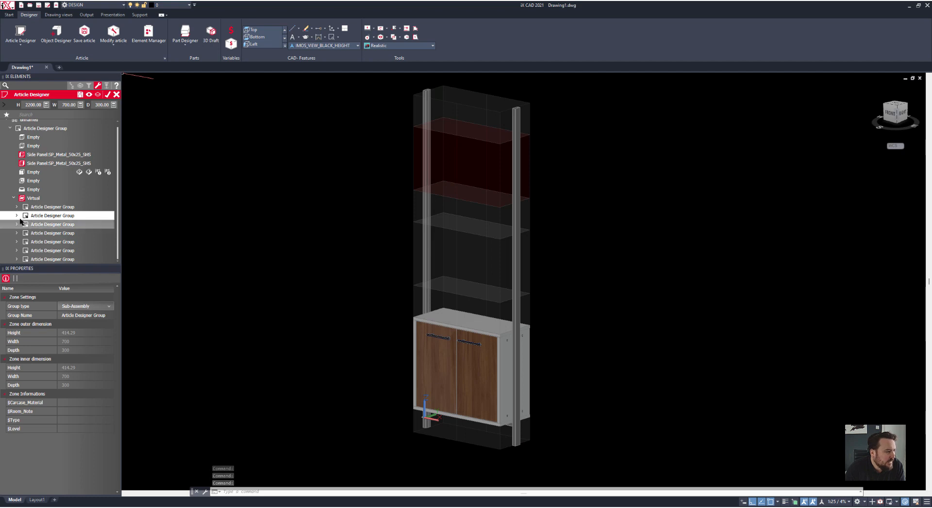
click(17, 216)
click(30, 224)
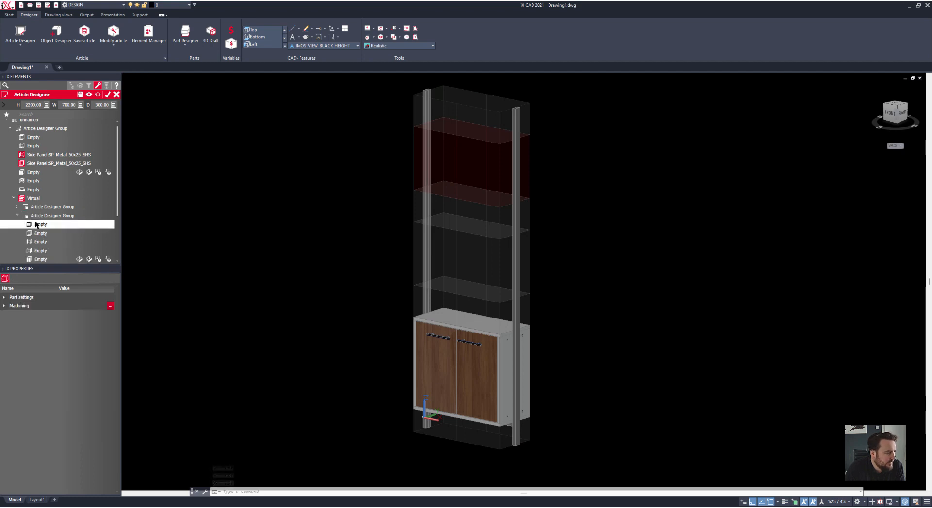
scroll(32, 229, down, 2)
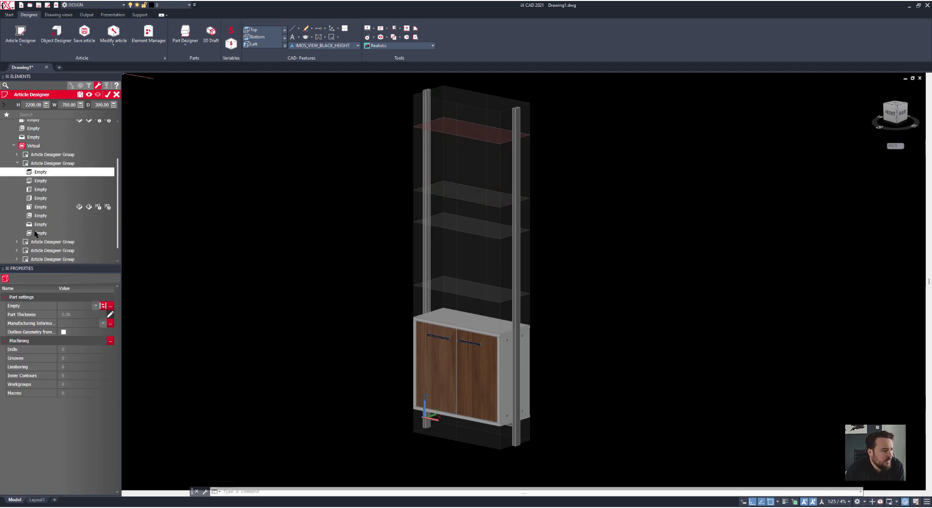
click(33, 233)
double_click(30, 234)
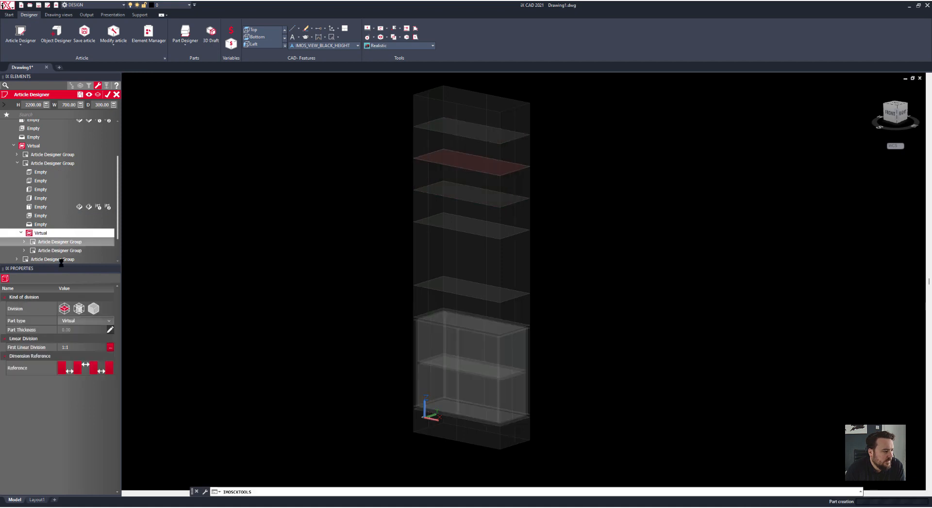
click(73, 321)
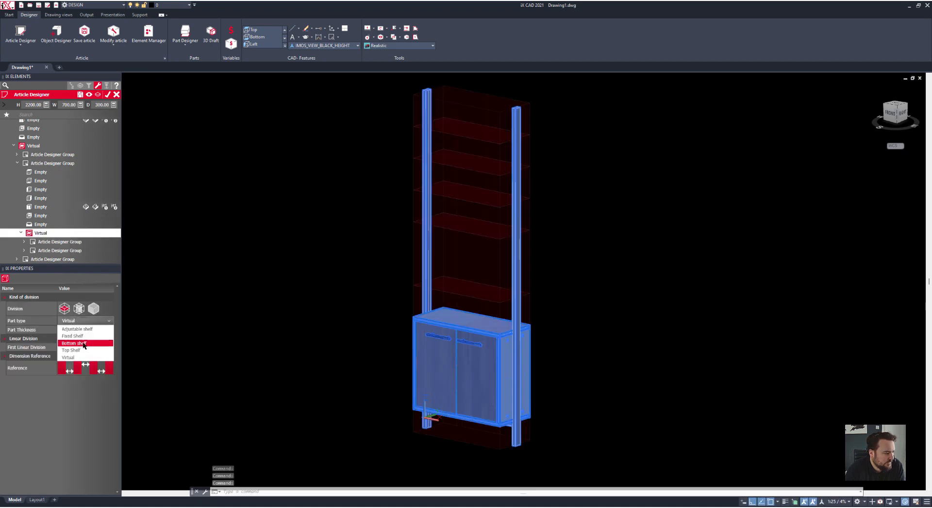
click(81, 337)
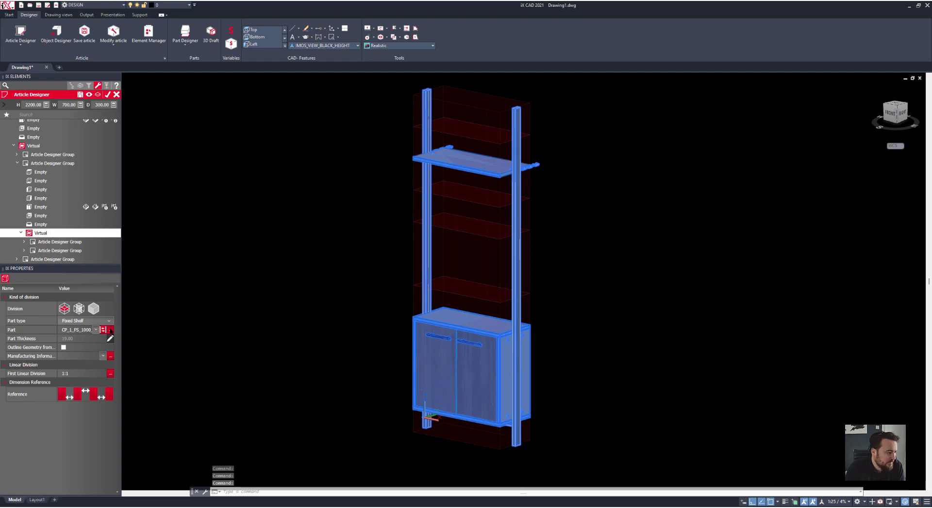
Assign FS_Metal_50x25_SHS to the second zone's fixed shelf and set its linear division to 1:0.
click(110, 330)
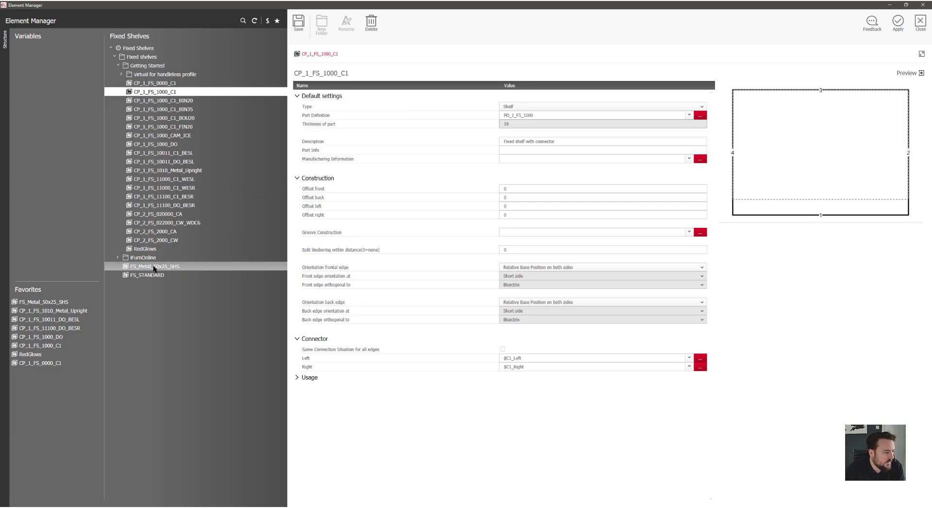
click(152, 267)
click(897, 22)
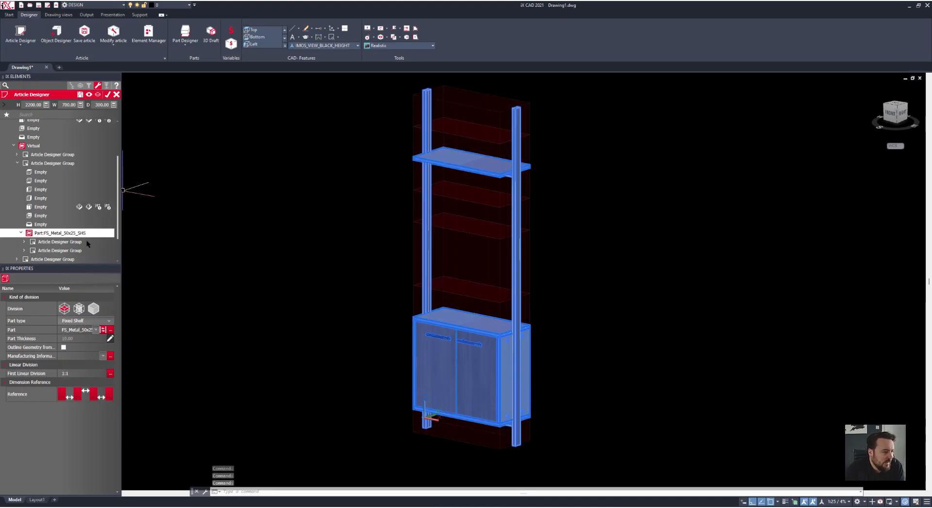
click(72, 375)
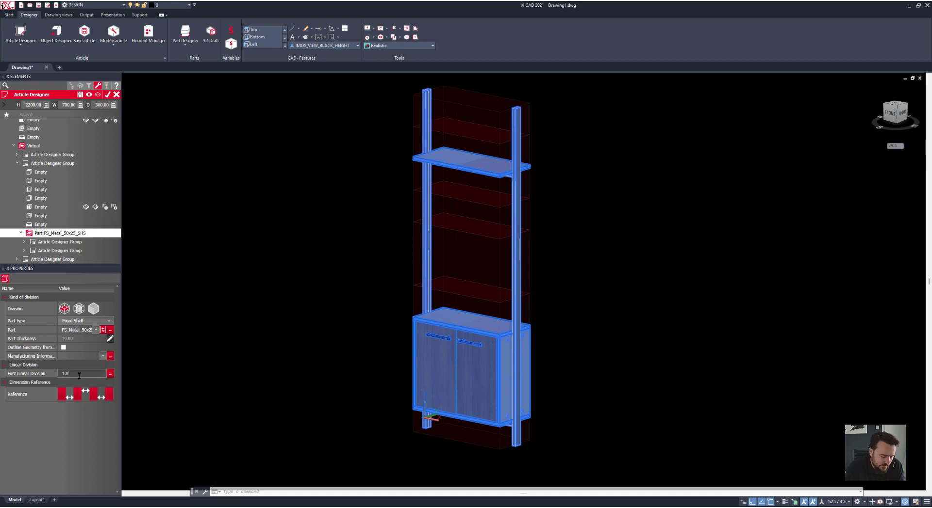
key(Return)
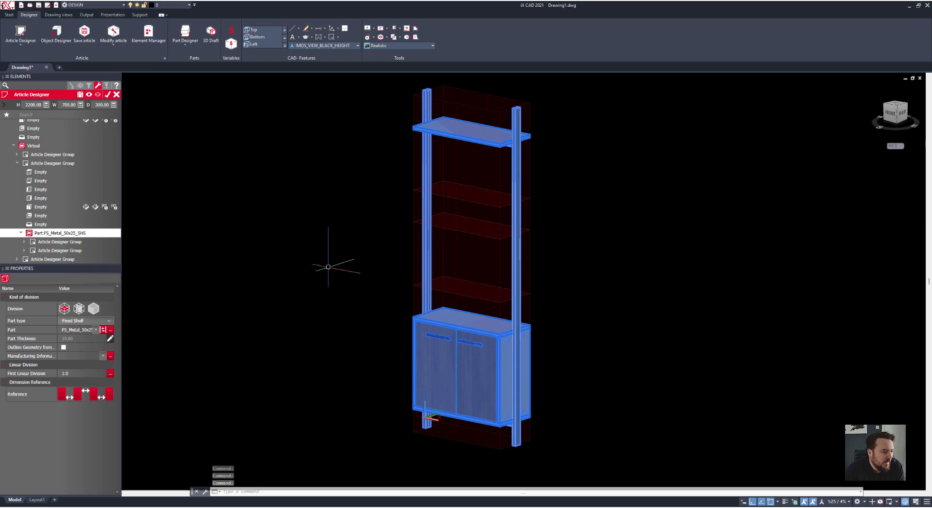
Copy the second zone with its metal-supported shelf and paste it into the top zone.
right_click(55, 164)
click(63, 170)
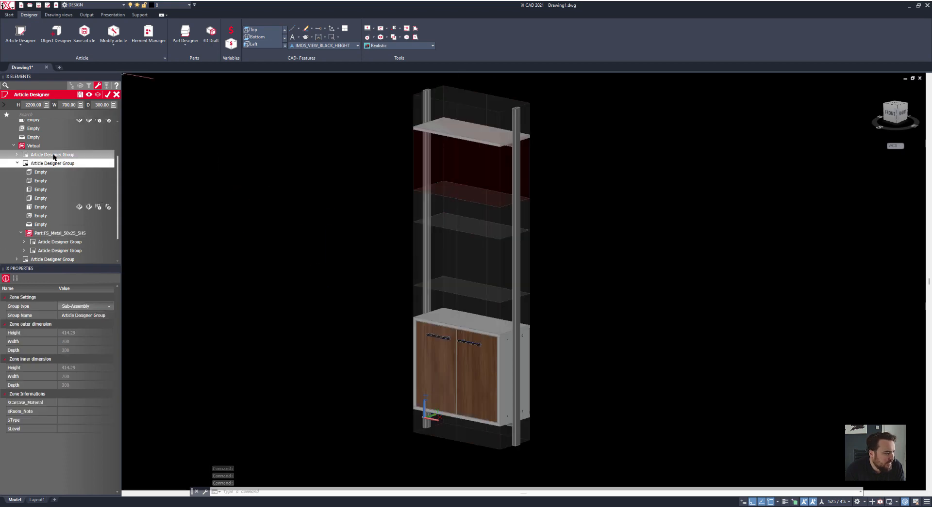
right_click(55, 155)
click(62, 172)
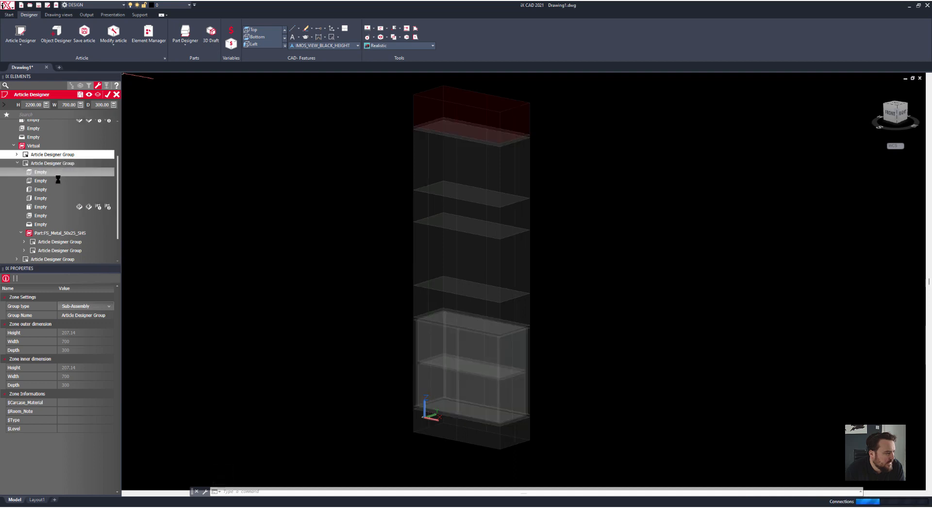
Paste the copied shelf zone into the third, fourth and fifth zones from the top.
click(50, 215)
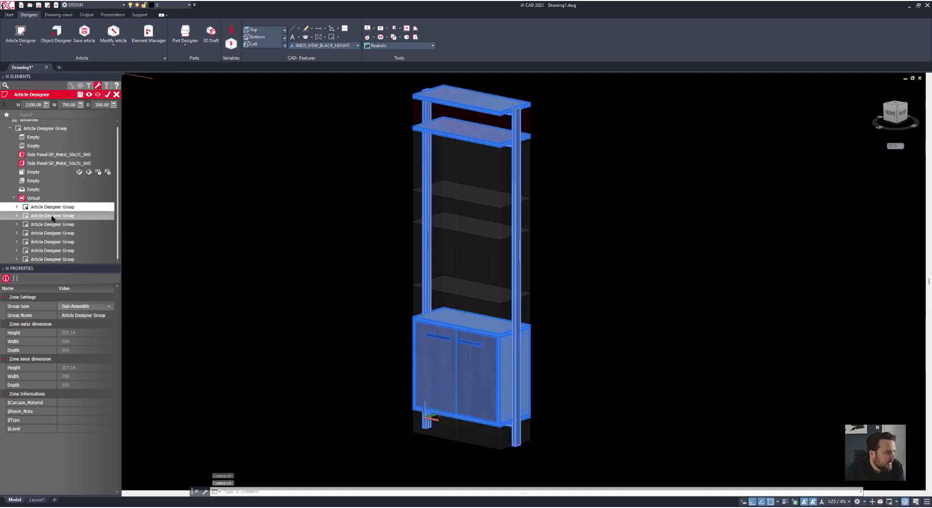
right_click(53, 217)
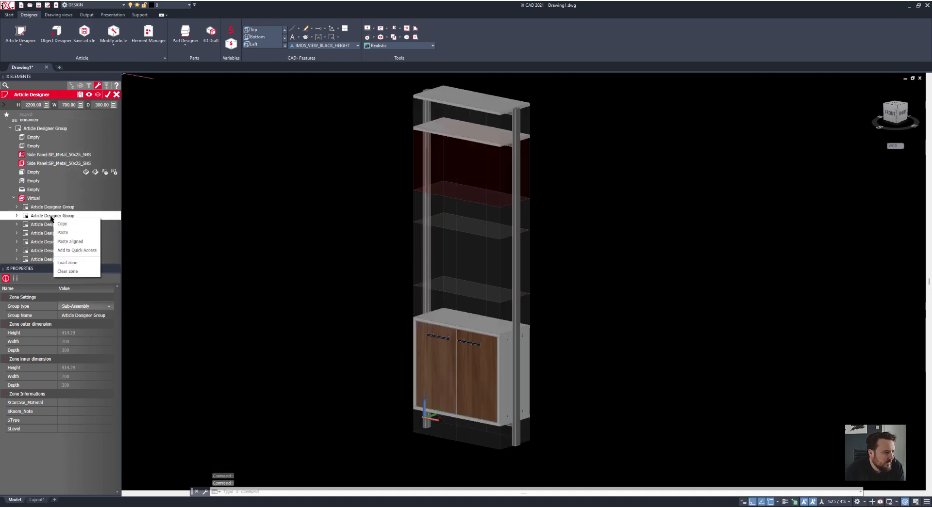
click(40, 226)
right_click(39, 226)
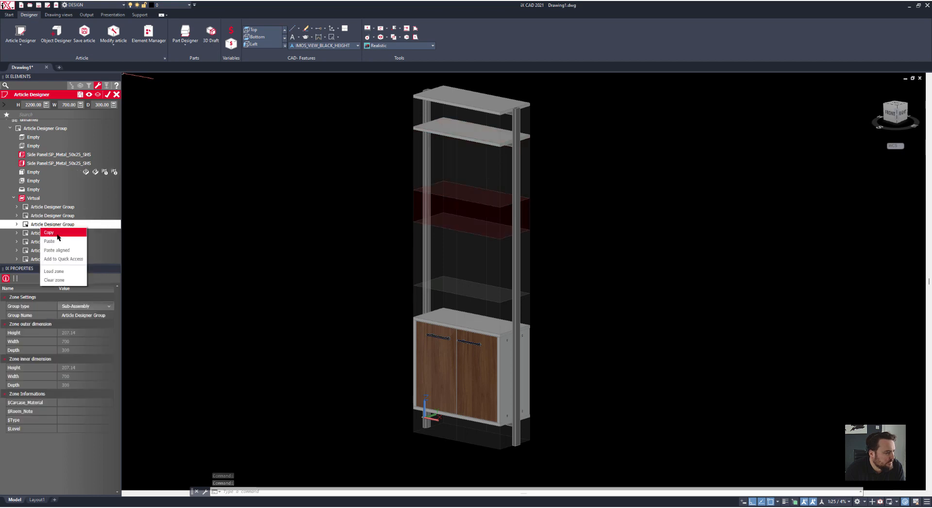
click(54, 241)
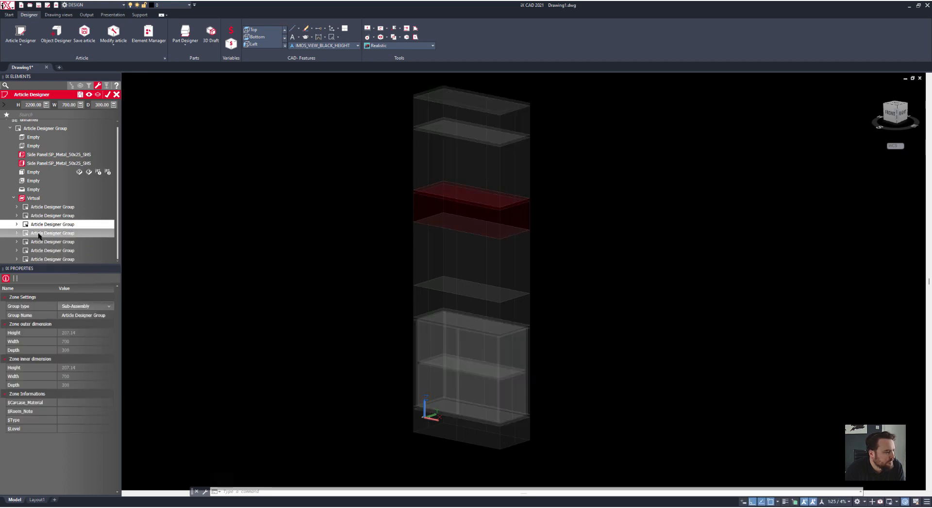
right_click(39, 236)
click(42, 243)
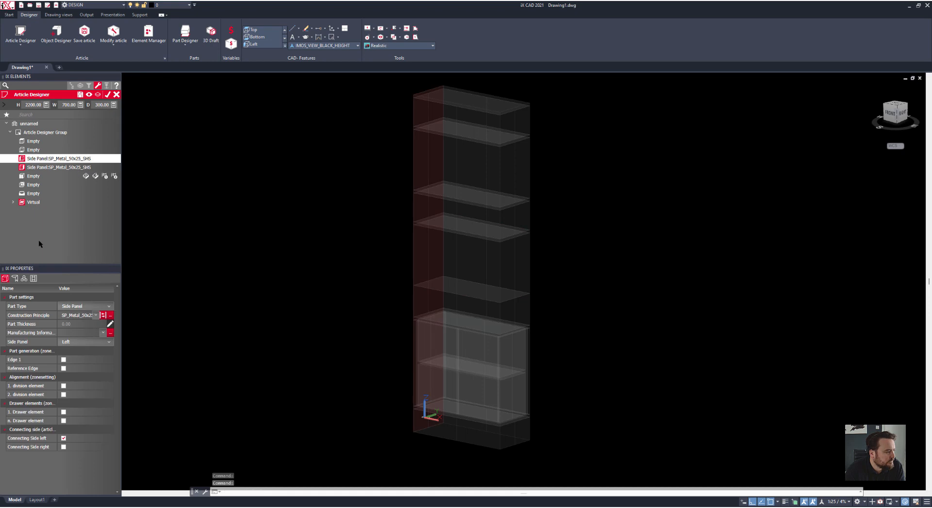
click(39, 241)
right_click(38, 241)
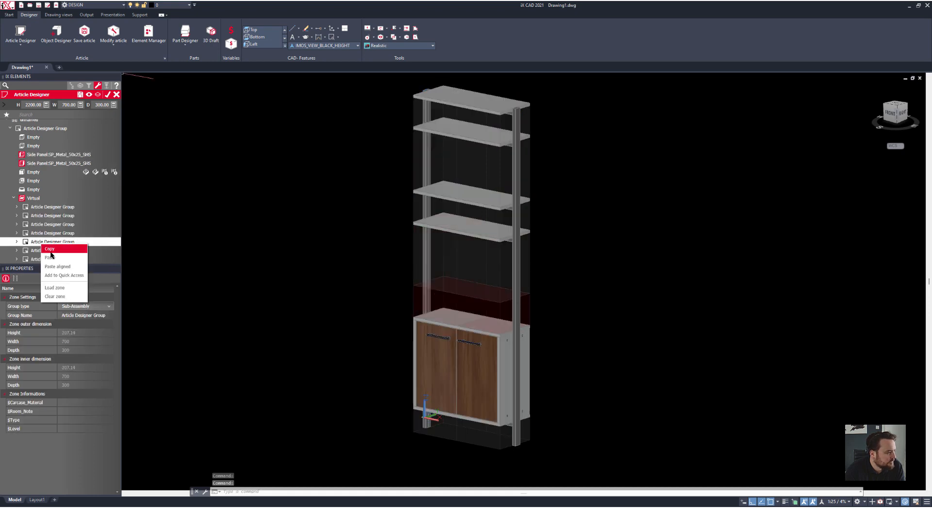
click(53, 254)
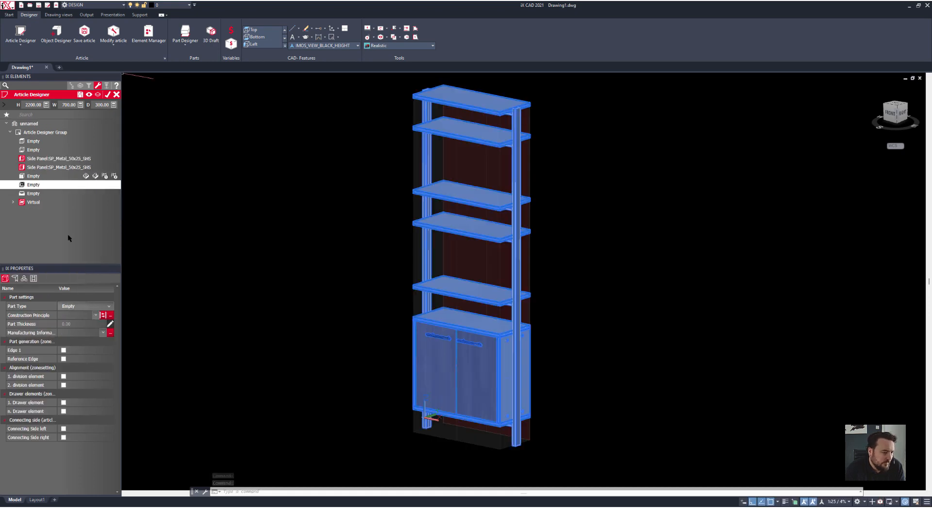
Apply the completed shelf zones and finish editing the shelving article in the Article Designer.
click(16, 233)
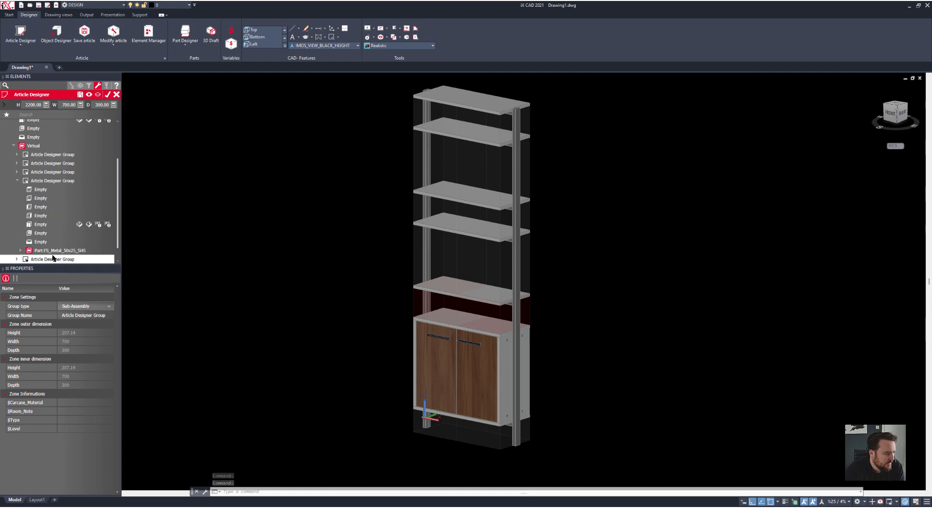
middle_drag(409, 244, 485, 157)
click(475, 331)
shift+middle_drag(350, 219, 349, 291)
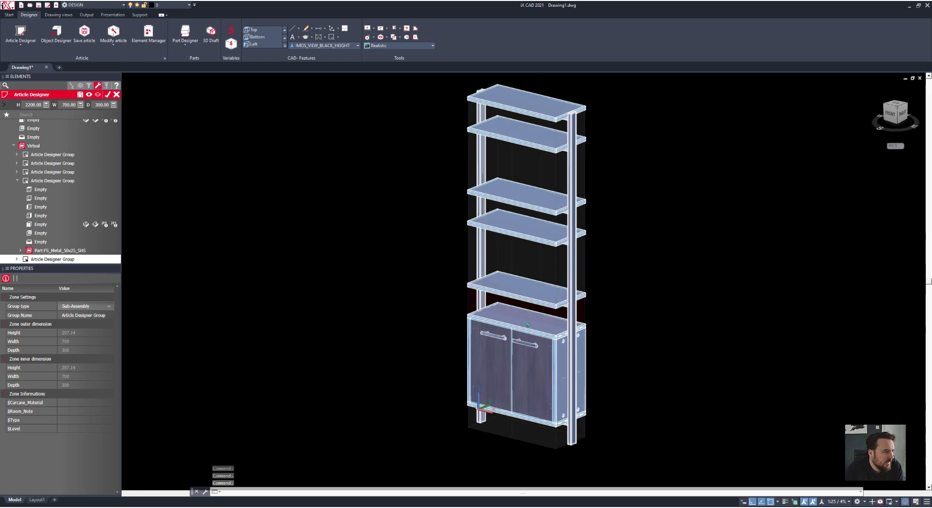
click(107, 94)
Open the article-related variables for the shelving article and set the Material_Case_1 article value to IX_PB19_MEL_olive_Ash_G.
right_click(425, 284)
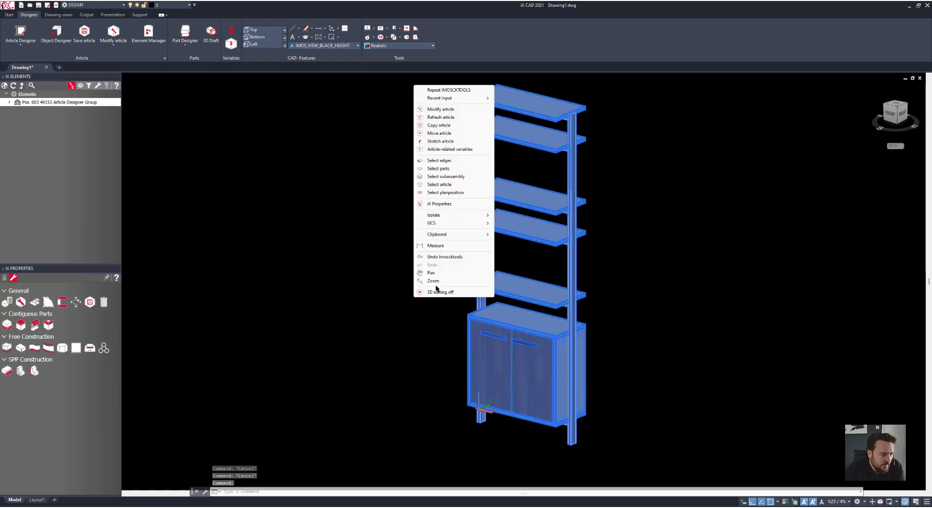
click(450, 176)
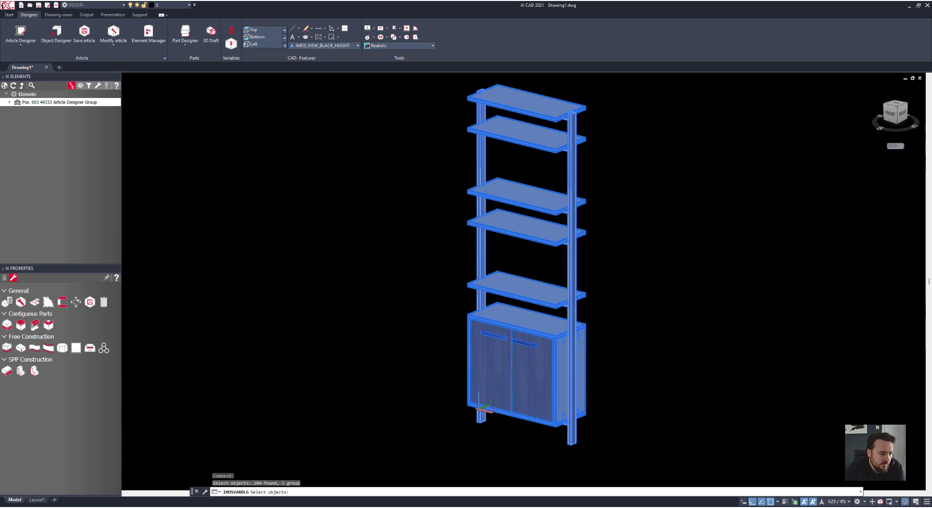
key(Return)
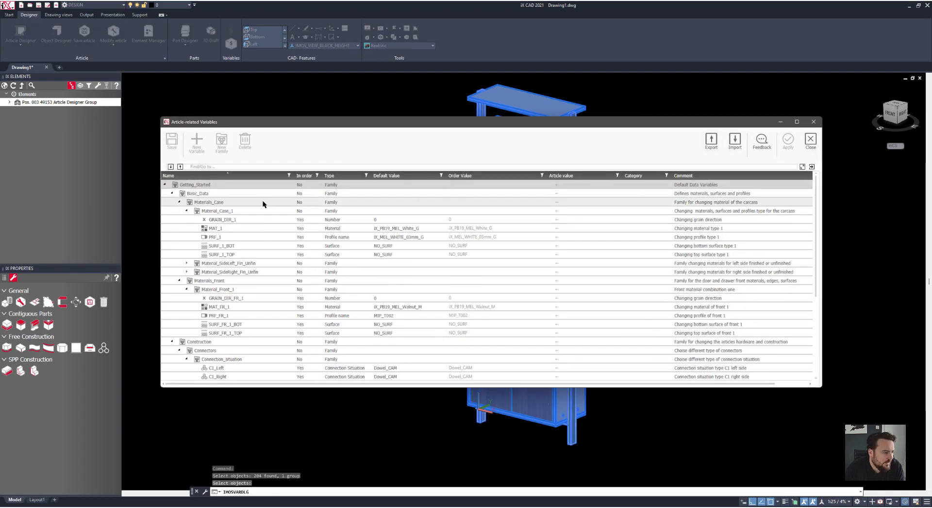
click(595, 211)
click(619, 211)
scroll(613, 251, down, 10)
scroll(613, 257, down, 8)
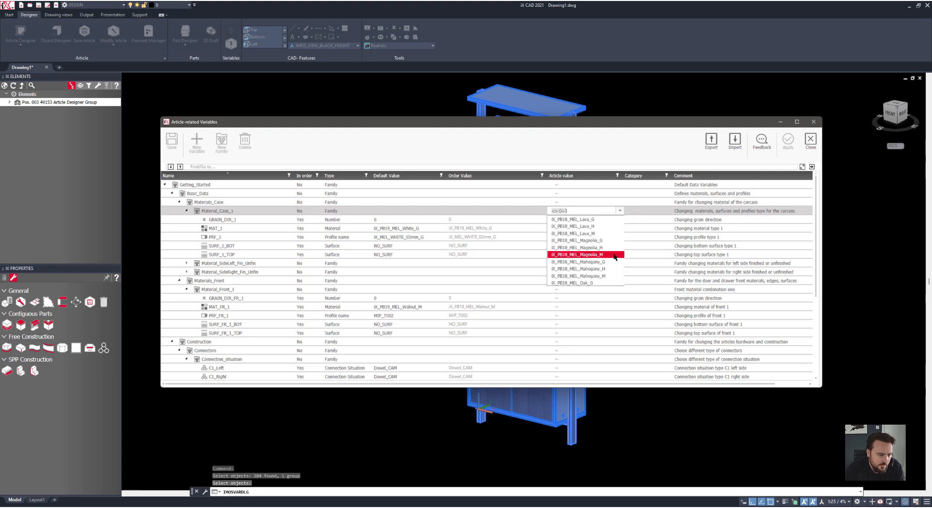
scroll(592, 256, down, 10)
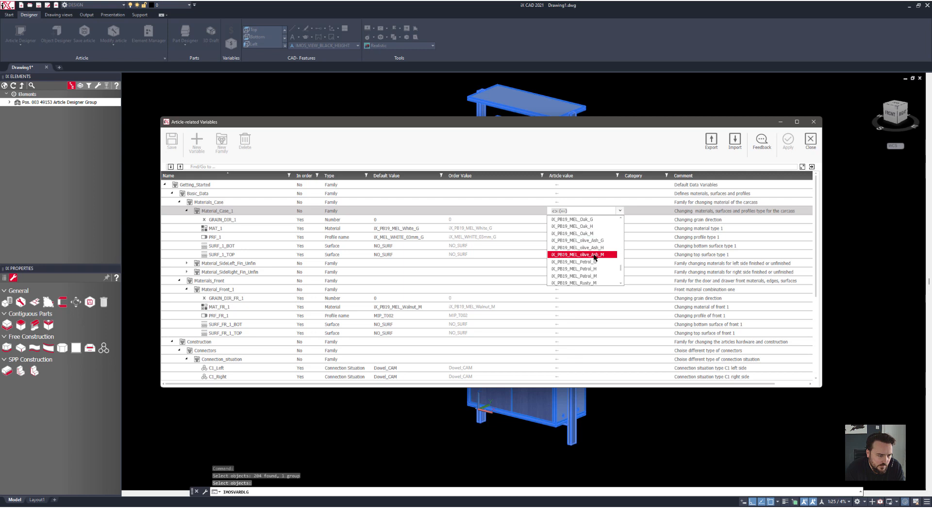
click(579, 241)
Reuse the case material value IX_PB19_MEL_olive_Ash_G as the article value of Material_Front_1.
click(596, 211)
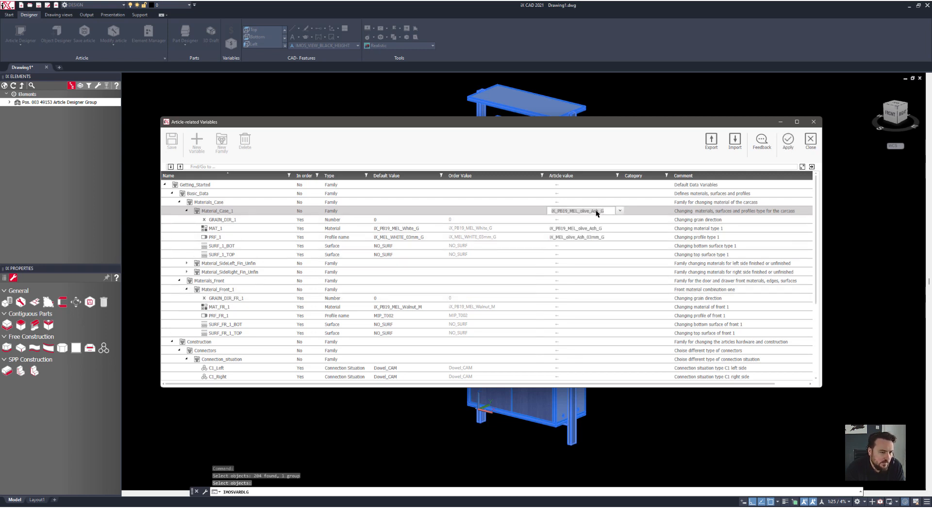
click(578, 289)
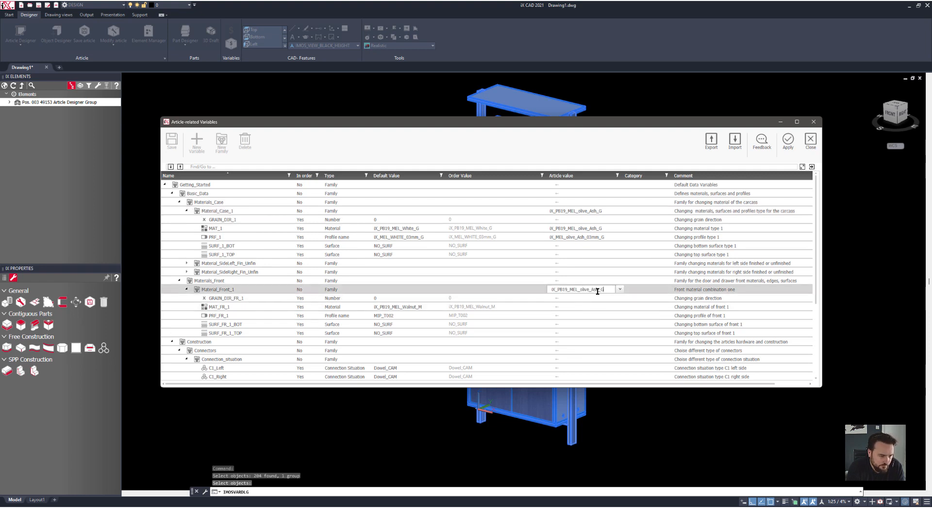
click(594, 299)
scroll(458, 344, down, 4)
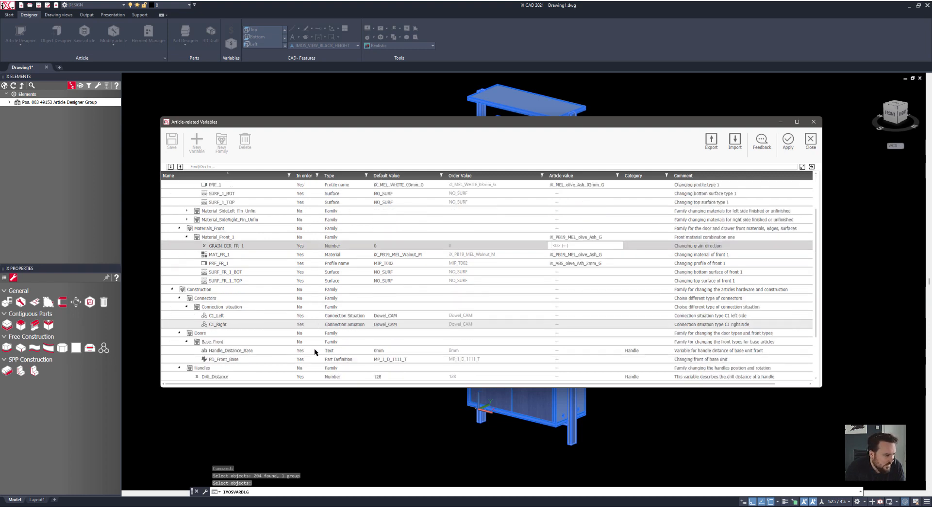
Set the C1_Left and C1_Right connection situations to Dowel.
click(596, 264)
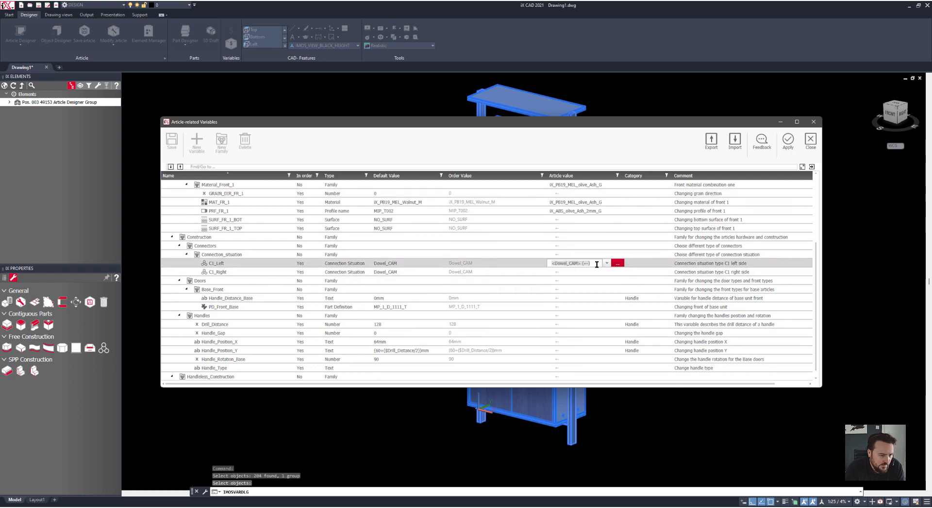
click(592, 273)
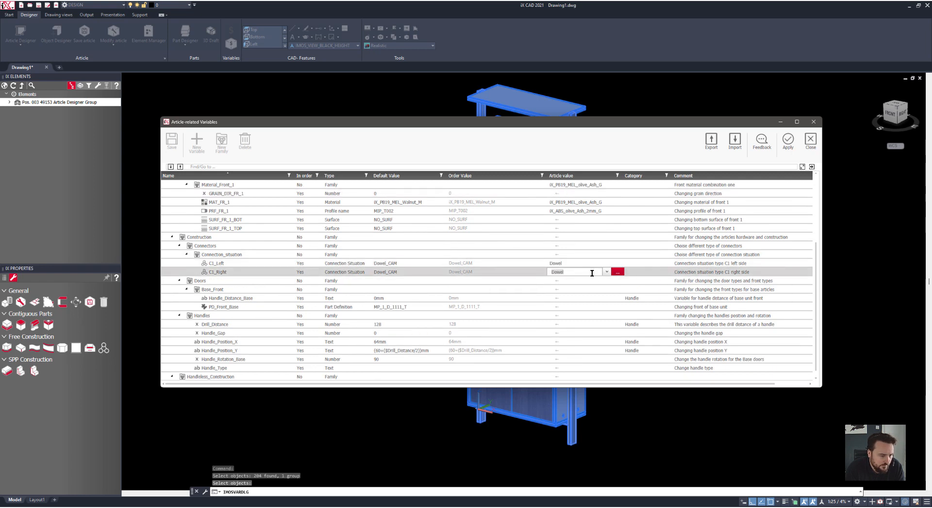
click(591, 280)
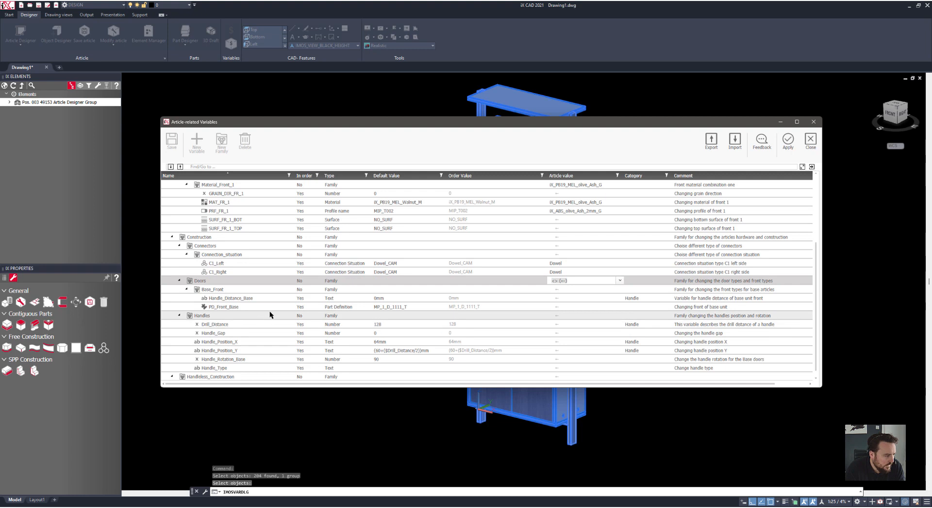
Set the Handles family's article value to Handle_Profile_Behind_Edge_20.
click(596, 316)
click(618, 316)
scroll(582, 349, down, 2)
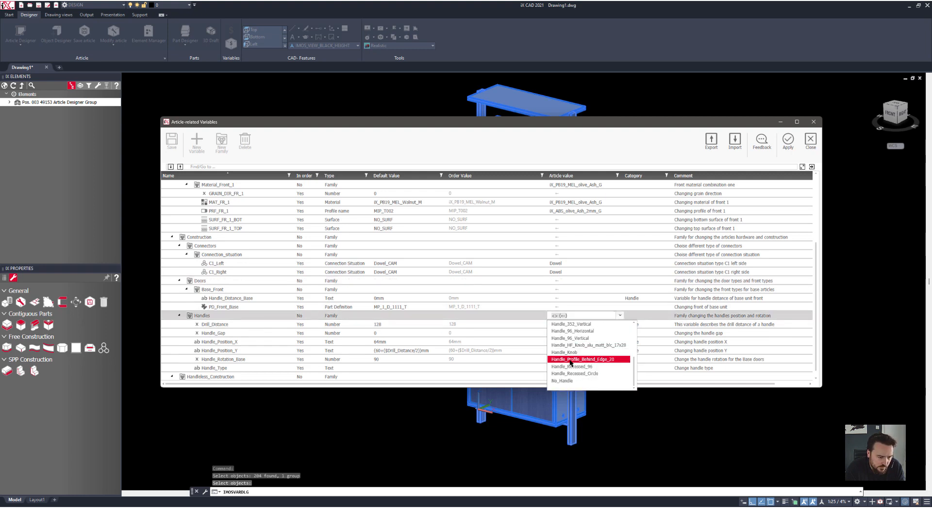
click(570, 360)
Set Color_HL to IX_UNI_Black_G, then apply the variable changes and regenerate the article.
scroll(561, 315, down, 1)
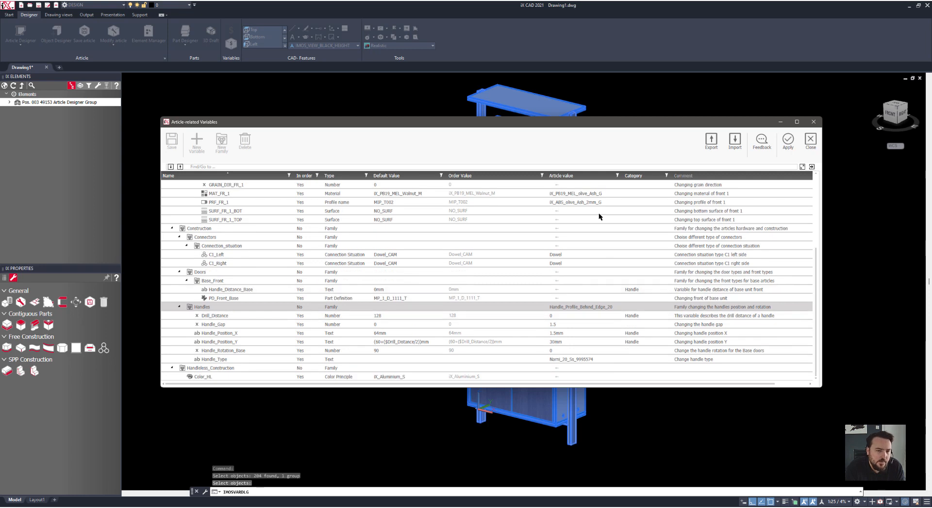
click(577, 377)
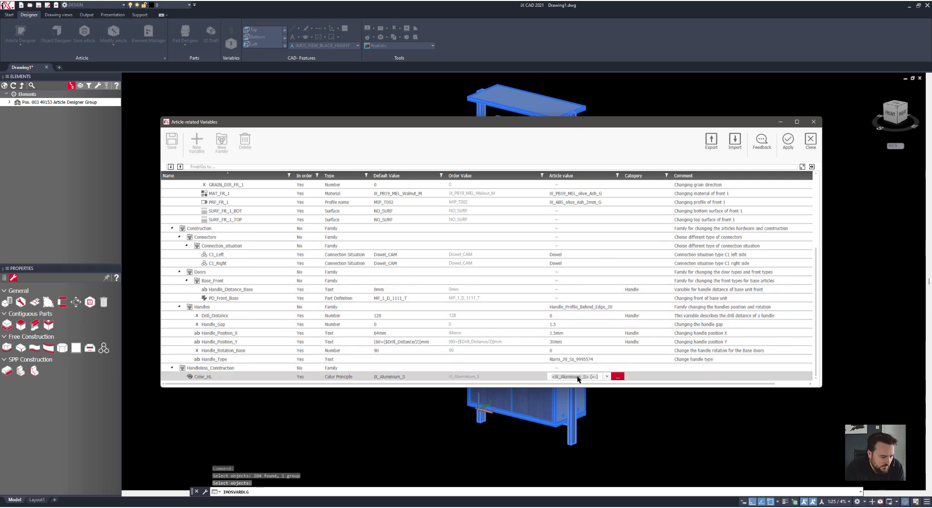
click(607, 377)
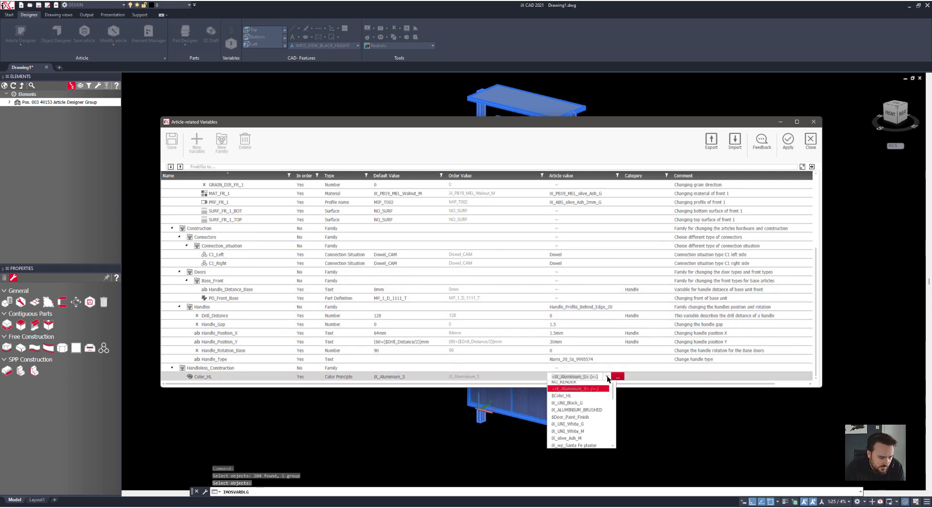
click(584, 405)
click(787, 140)
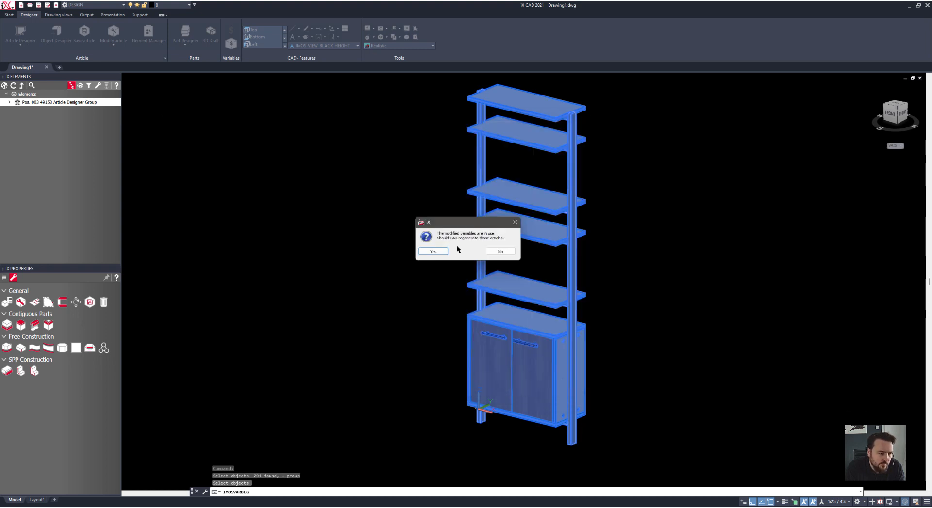
click(443, 252)
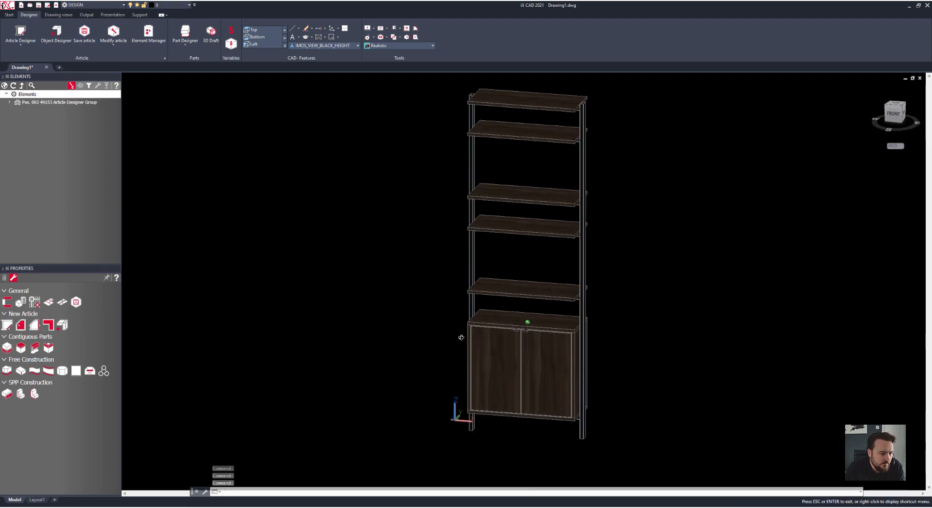
Copy the shelving article and place the copy directly beside the original, keeping its 2200x700x300 size.
mouse_move(395, 377)
shift+middle_down()
mouse_move(617, 370)
mouse_move(724, 343)
mouse_move(613, 367)
mouse_move(364, 381)
mouse_move(397, 360)
shift+middle_up()
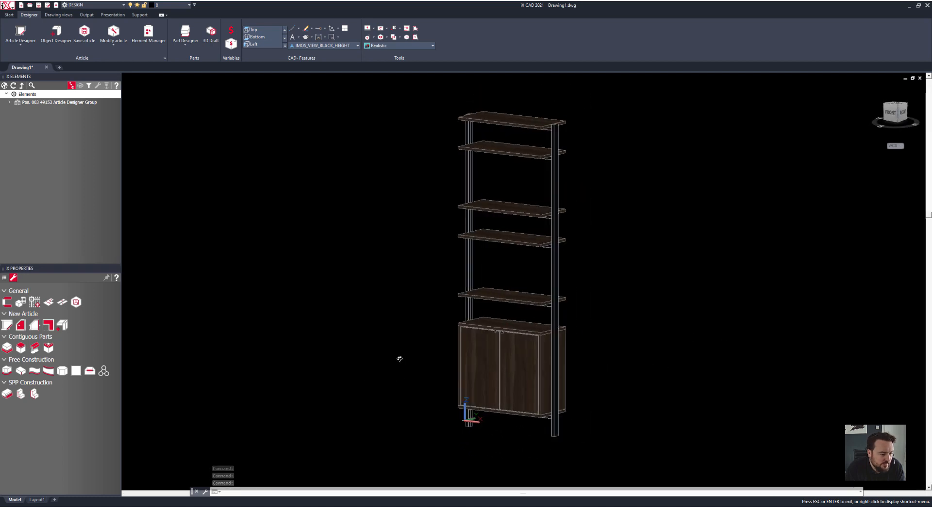
right_click(398, 359)
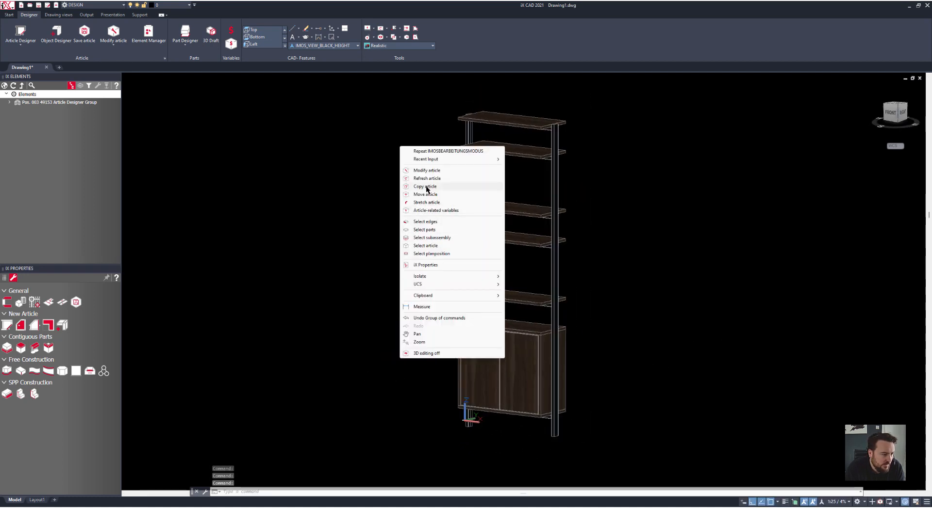
click(419, 186)
click(559, 145)
key(Return)
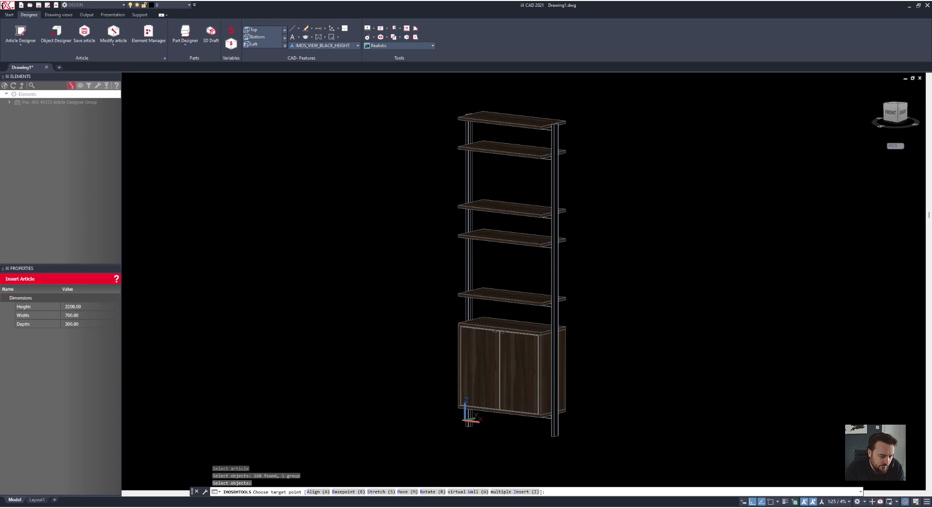
key(Escape)
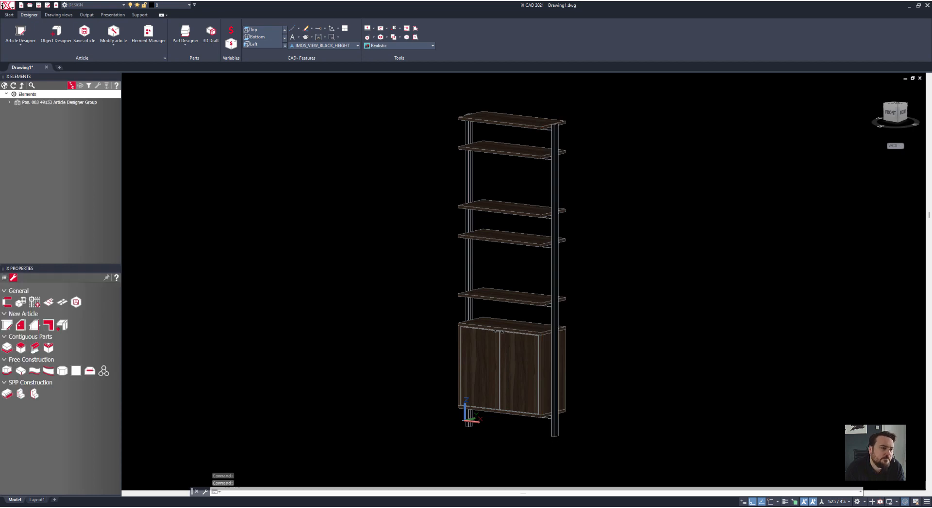
shift+middle_drag(561, 212, 635, 347)
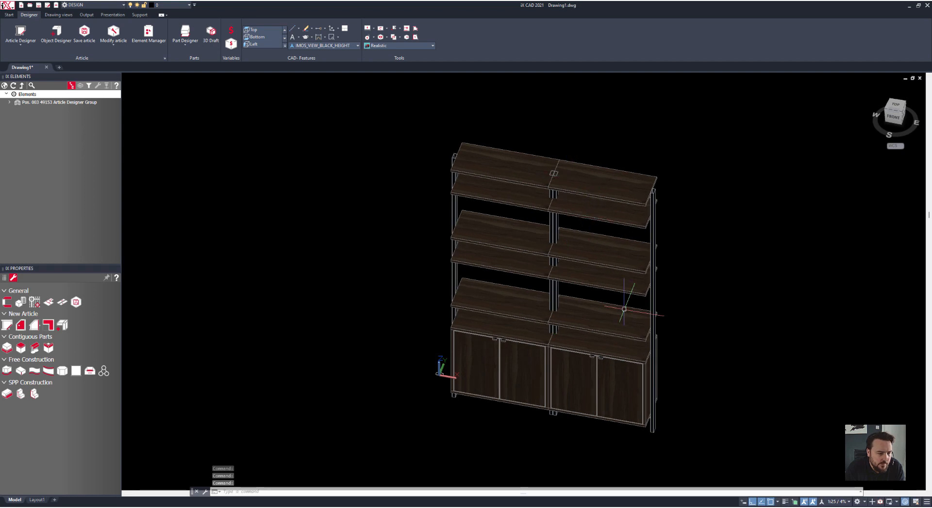
Move the copied shelving article by a distance of 25 mm.
shift+middle_drag(615, 333, 635, 228)
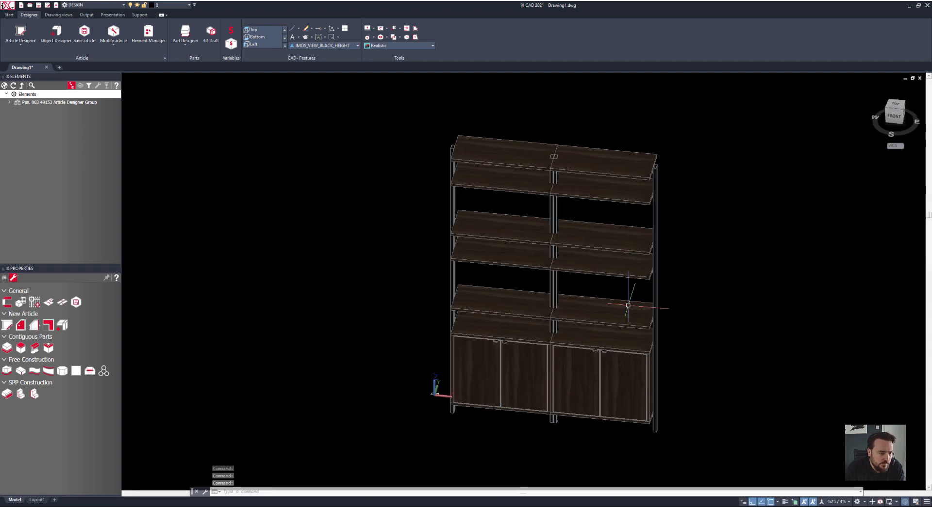
right_click(637, 219)
click(640, 268)
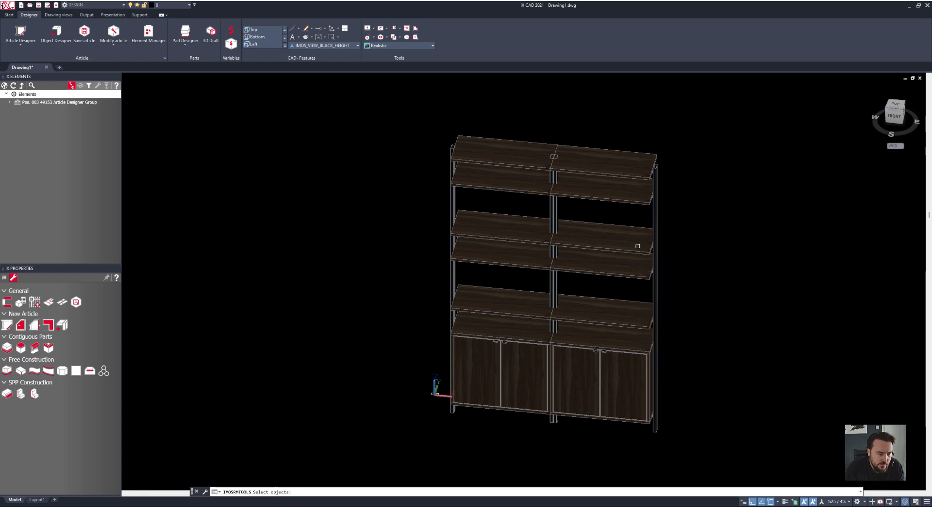
key(Return)
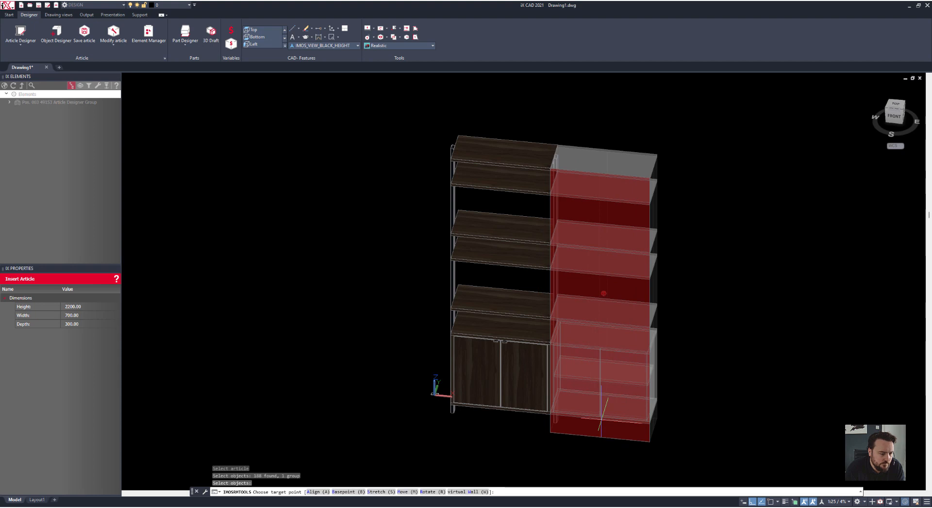
text(m)
key(Return)
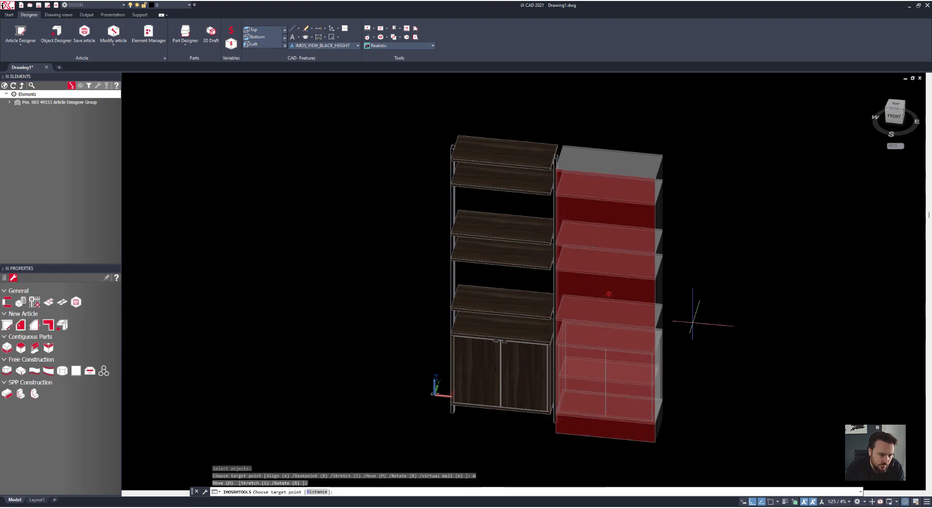
text(d)
key(Return)
text(25)
key(Return)
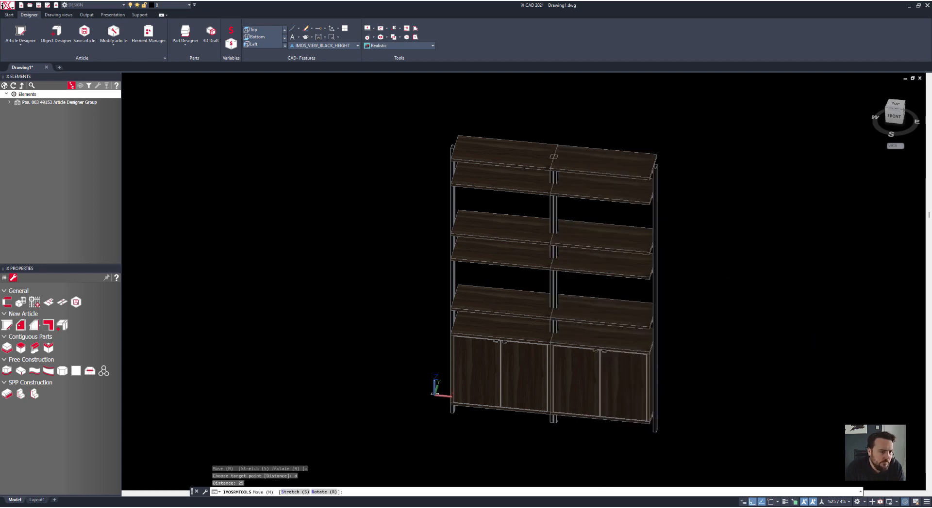
key(Return)
shift+middle_drag(422, 309, 464, 283)
shift+middle_drag(550, 126, 491, 353)
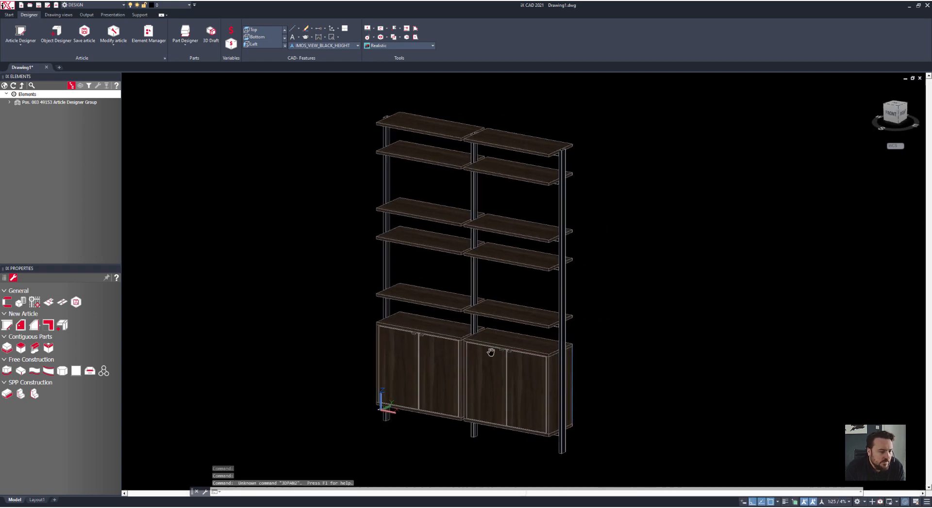
key(Escape)
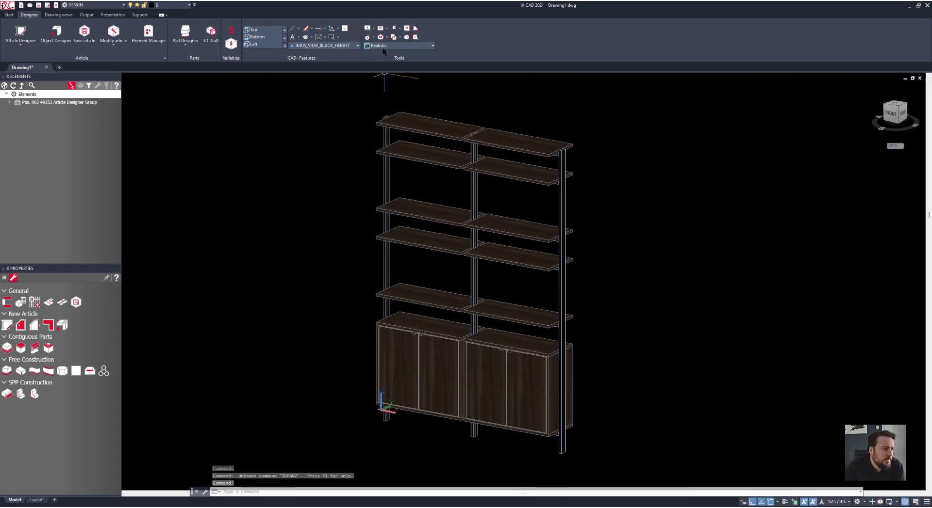
Create a presentation scene from both shelving articles.
click(88, 15)
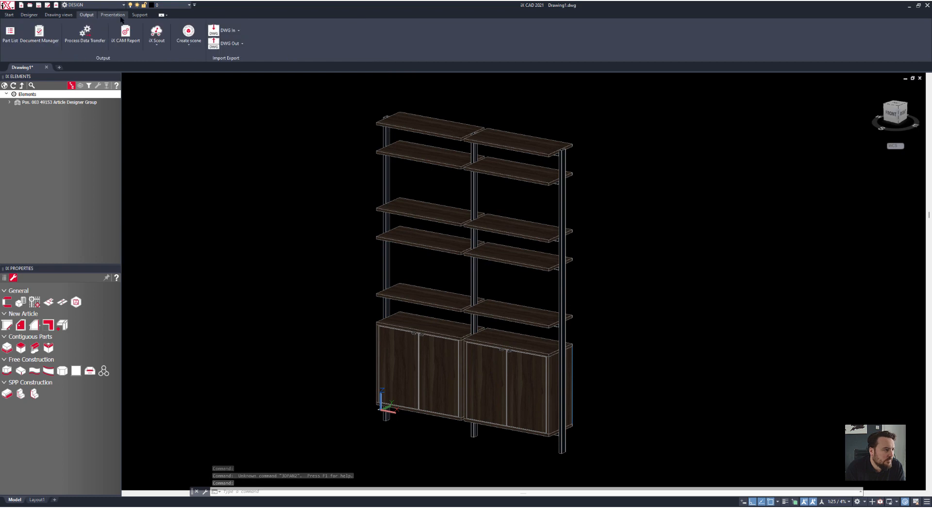
click(188, 31)
click(301, 85)
click(637, 454)
key(Return)
shift+middle_drag(594, 431, 627, 416)
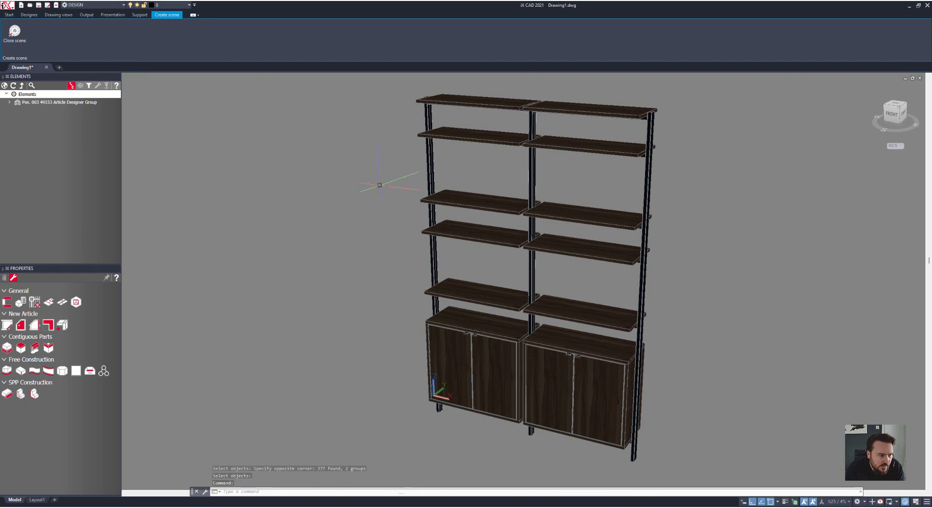
Set the render preset to Medium and start rendering the scene in a window.
click(118, 16)
click(495, 29)
click(477, 84)
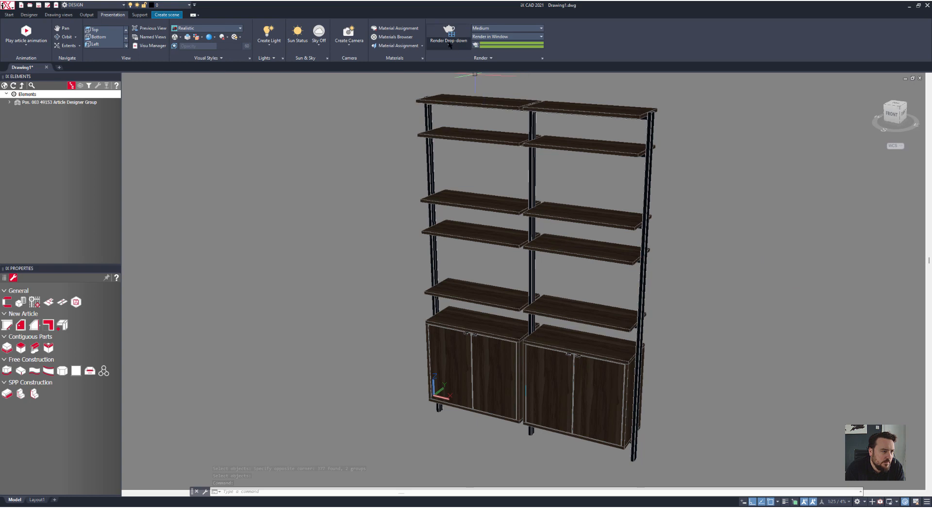
click(476, 58)
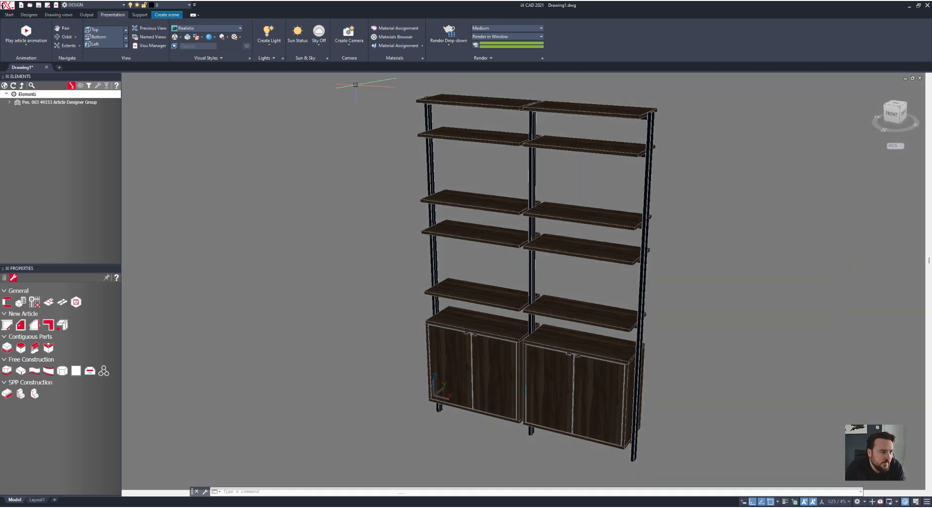
Render the scene with both shelving articles and inspect the shelves, cabinet doors and handles up close.
click(448, 30)
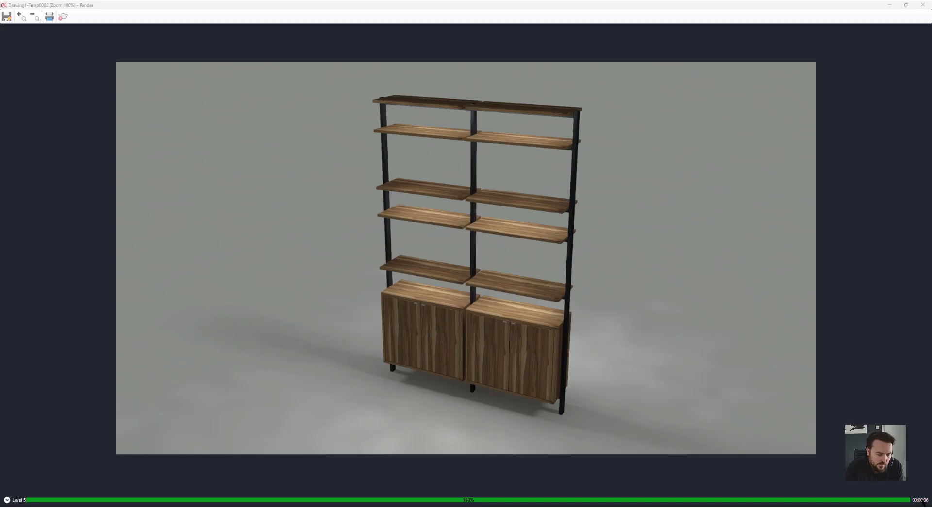
scroll(423, 305, up, 1)
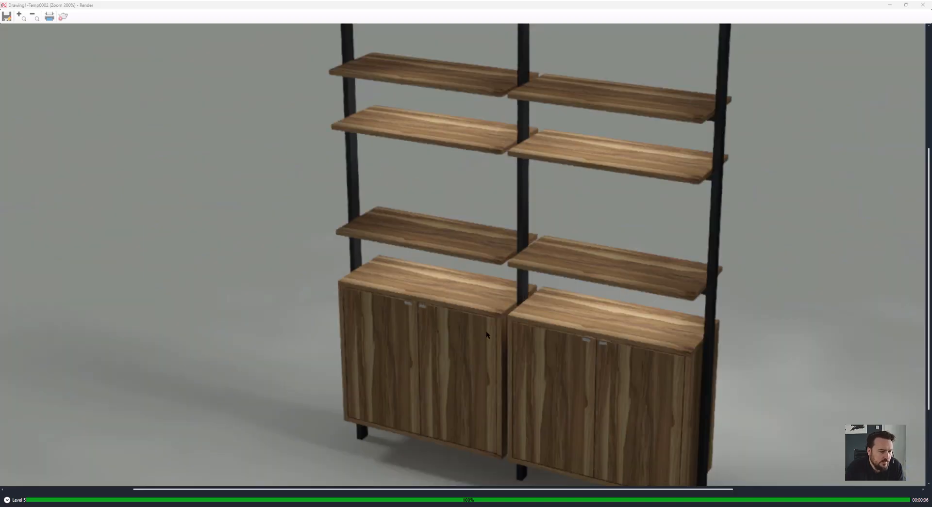
scroll(486, 331, down, 1)
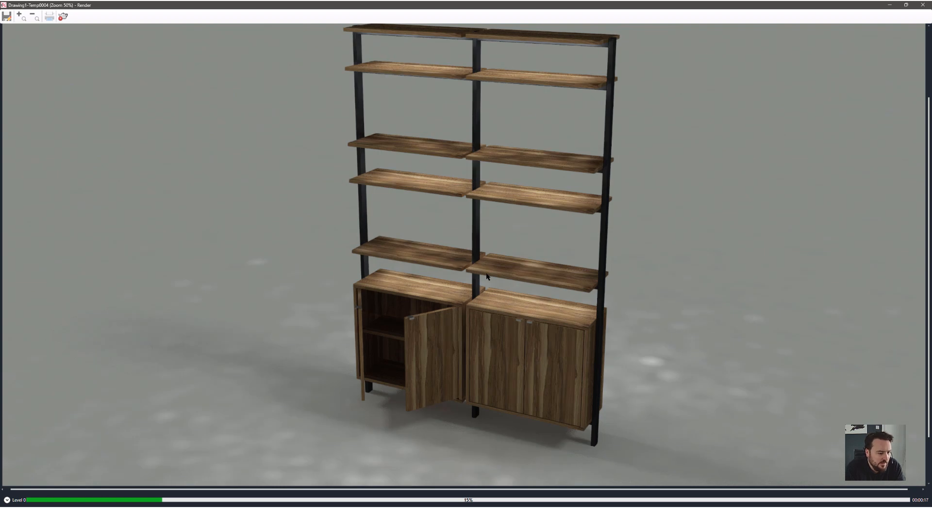
scroll(492, 293, up, 2)
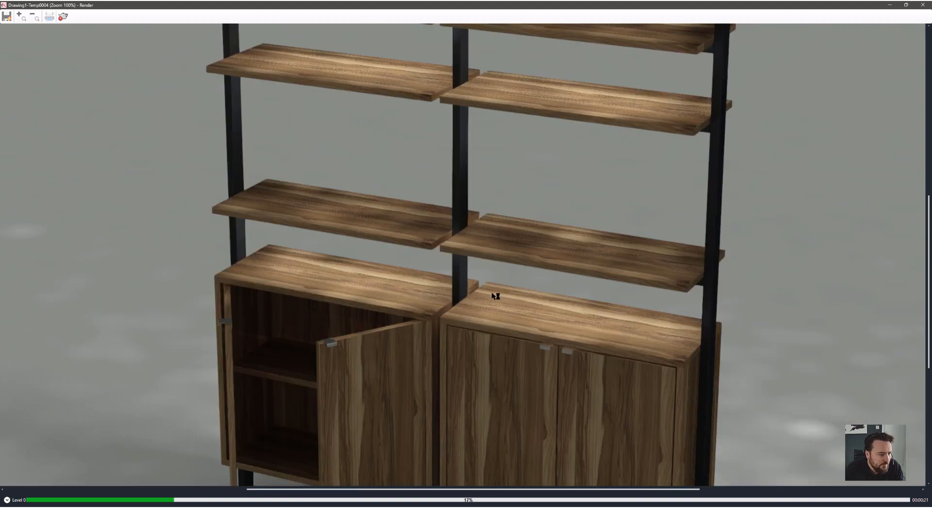
scroll(492, 295, down, 3)
scroll(492, 295, up, 2)
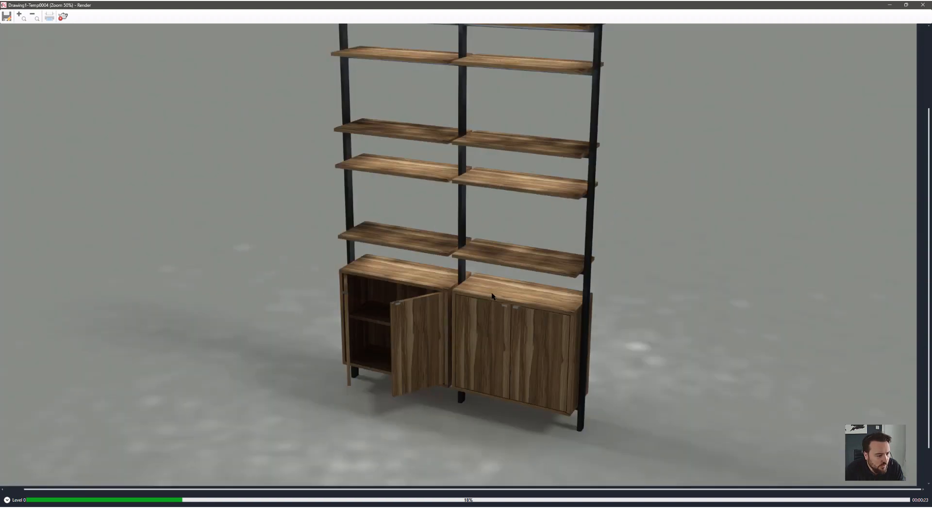
drag(495, 293, 488, 332)
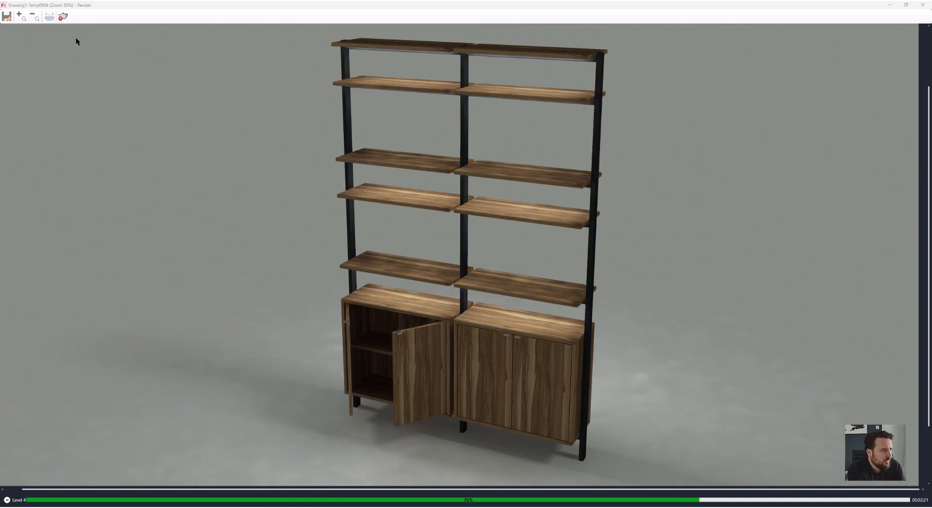
Stop the rendering and save it to the Desktop as Drawing1-Temp0004.png, 32 bits with alpha at 300 dots per inch.
click(63, 19)
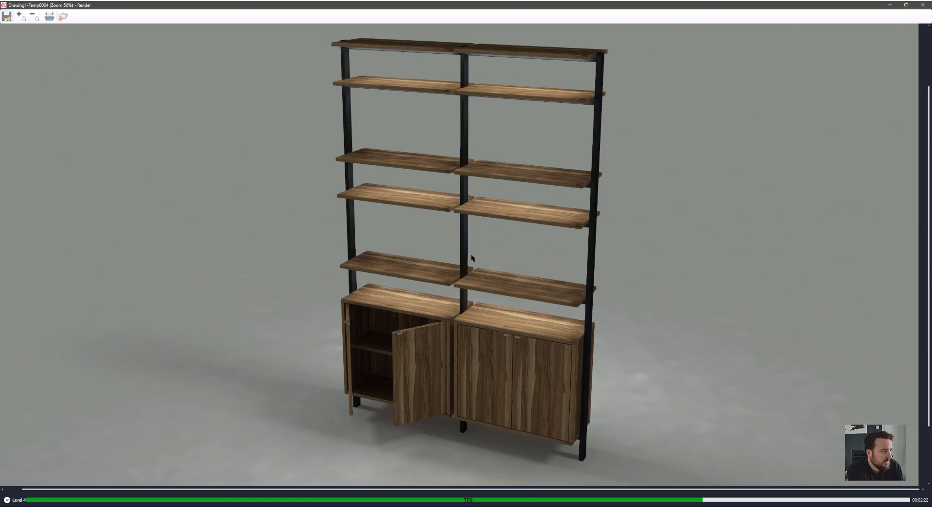
click(341, 221)
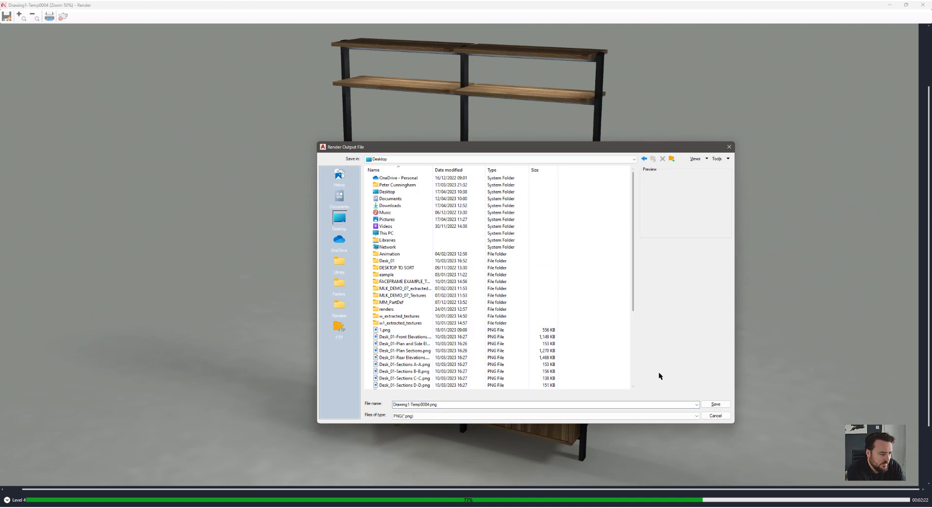
click(723, 404)
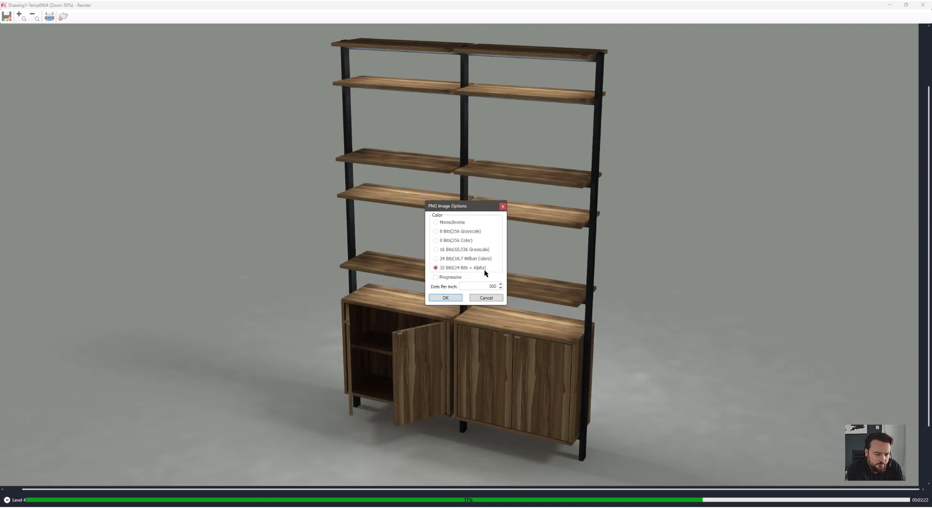
click(445, 299)
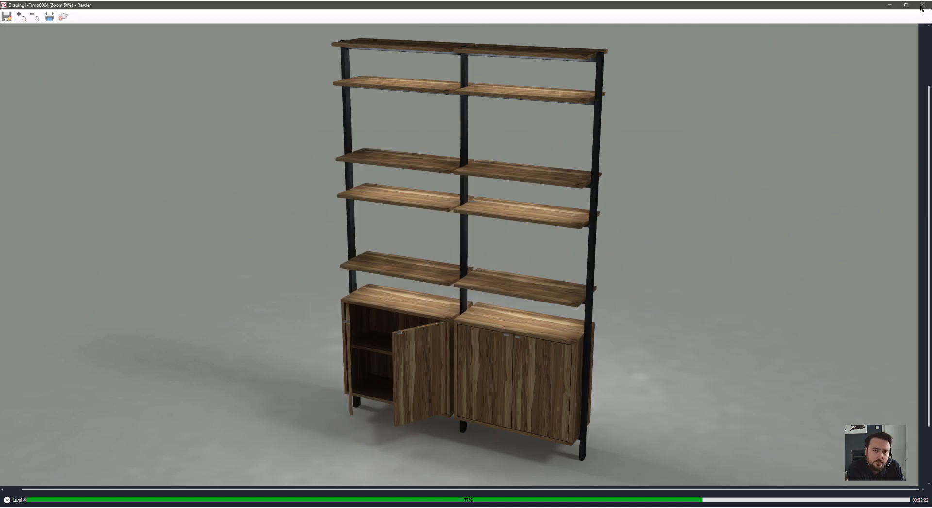
click(922, 5)
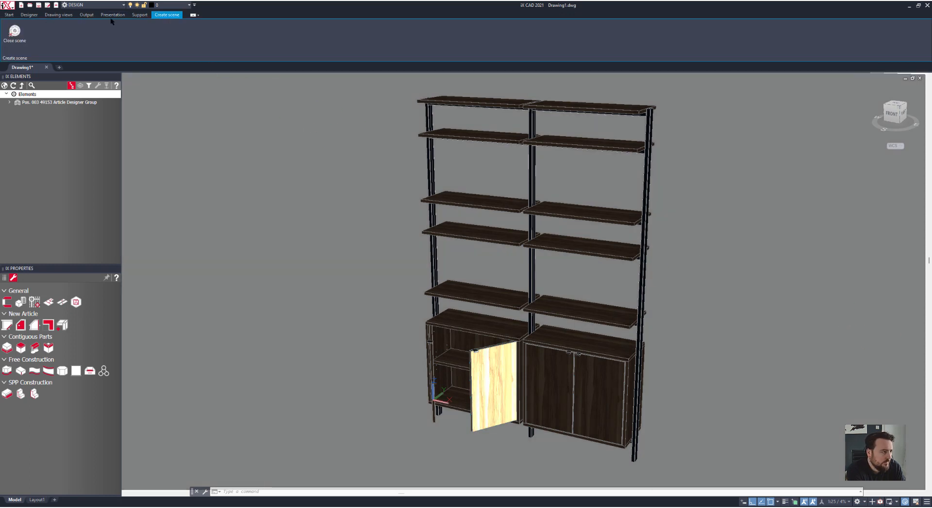
Generate the plan drawing view of both shelving articles and display it in the 2D Wireframe visual style.
click(54, 14)
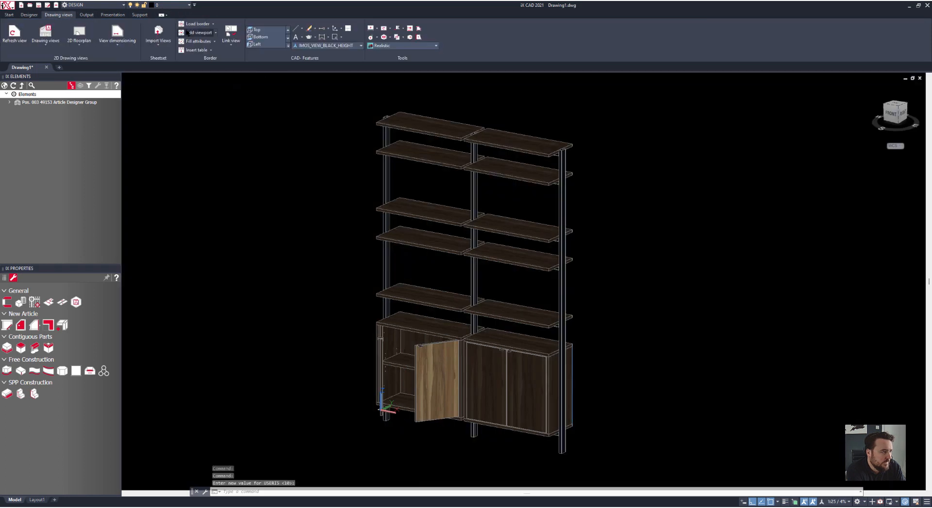
click(47, 34)
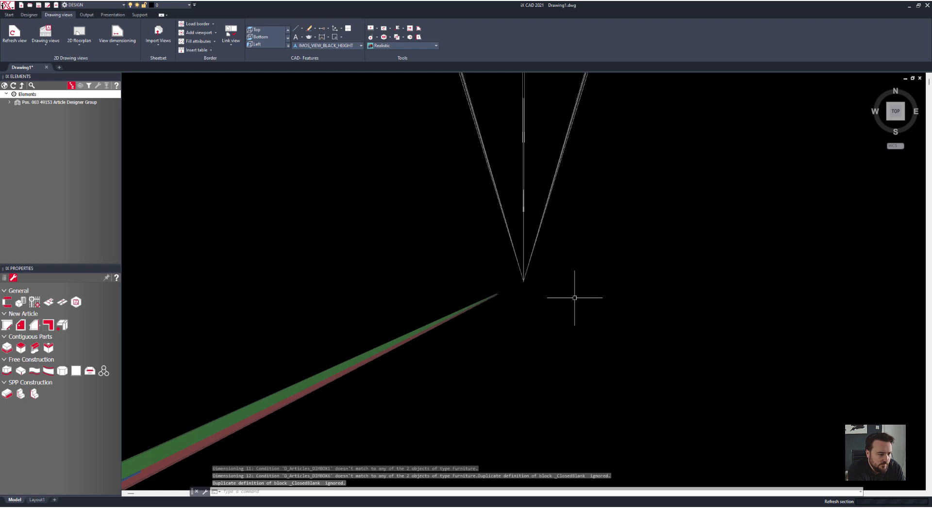
click(393, 46)
click(380, 59)
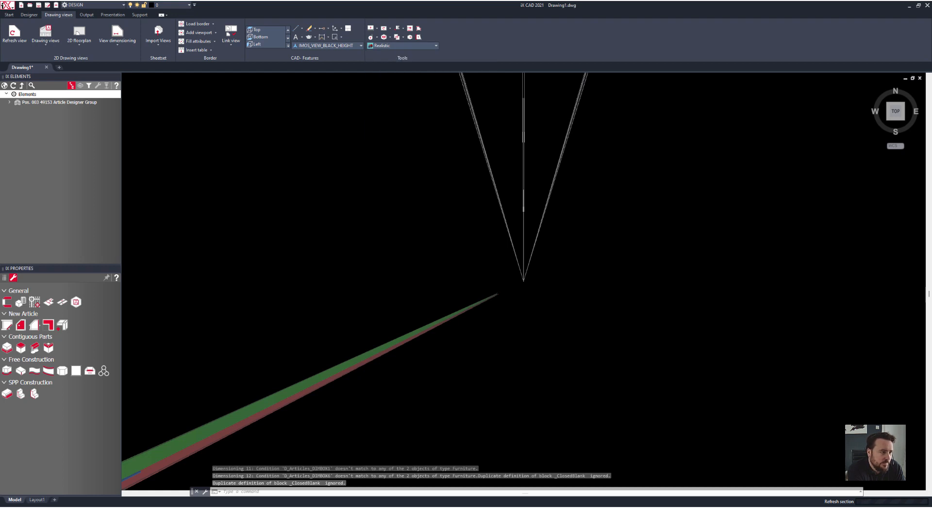
middle_drag(499, 354, 498, 203)
scroll(503, 303, up, 4)
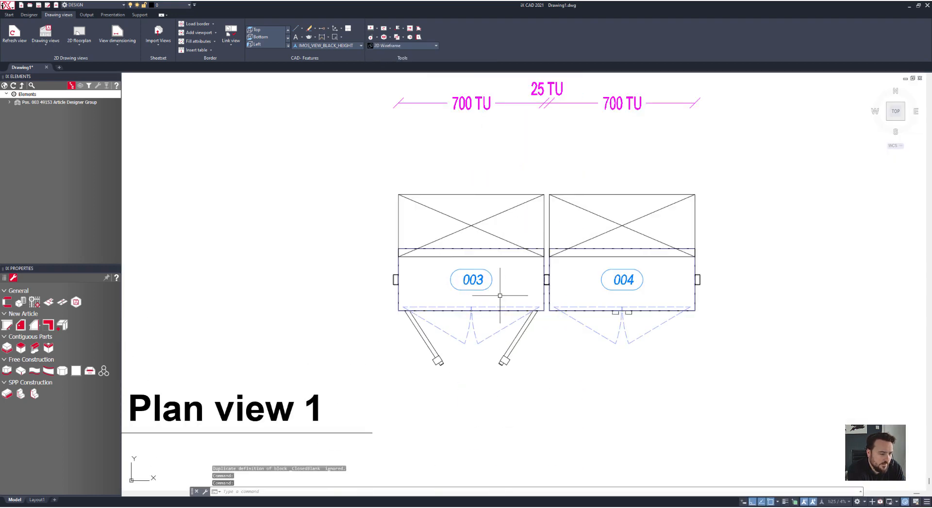
Move the crossed rectangles of both articles in Plan view 1 down so their rear edges align with the articles' rear edges.
click(595, 229)
click(530, 216)
text(m)
key(Return)
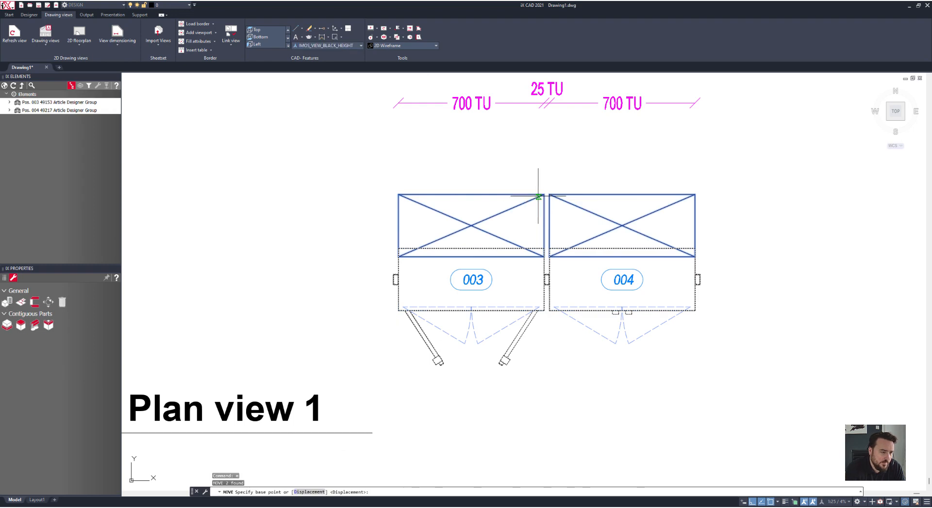
click(471, 194)
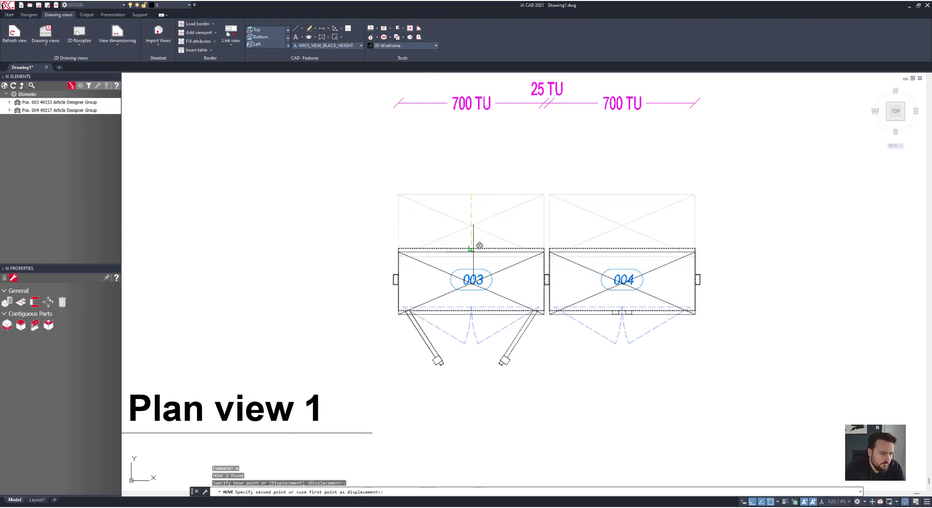
click(472, 250)
click(607, 274)
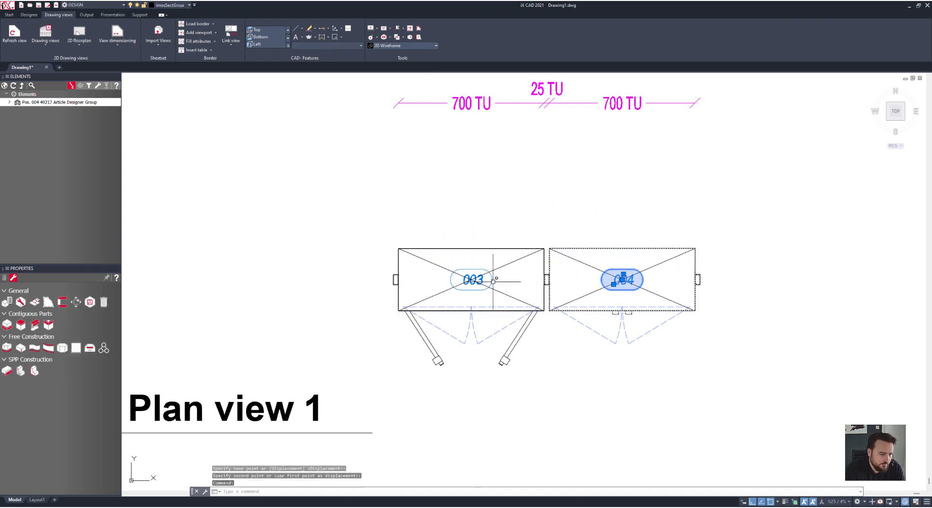
click(473, 280)
right_click(498, 283)
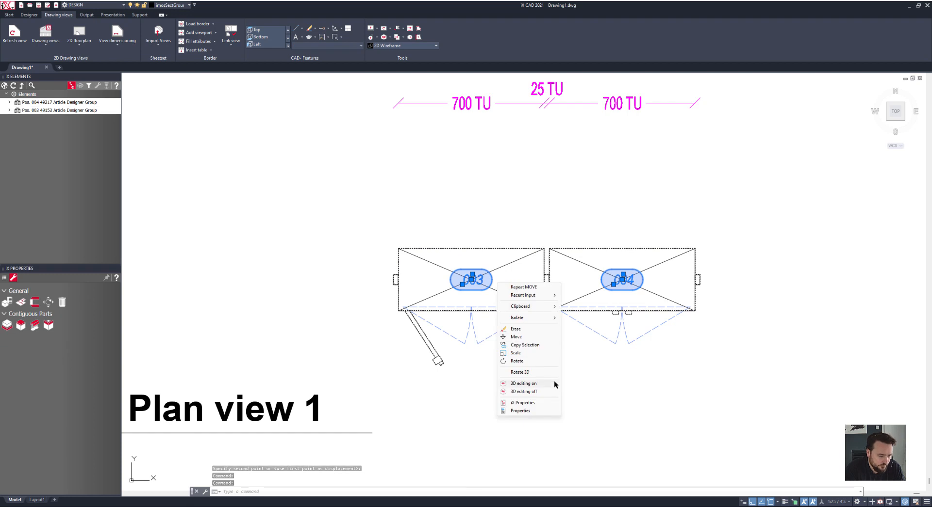
click(591, 400)
key(Escape)
key(Escape)
key(Escape)
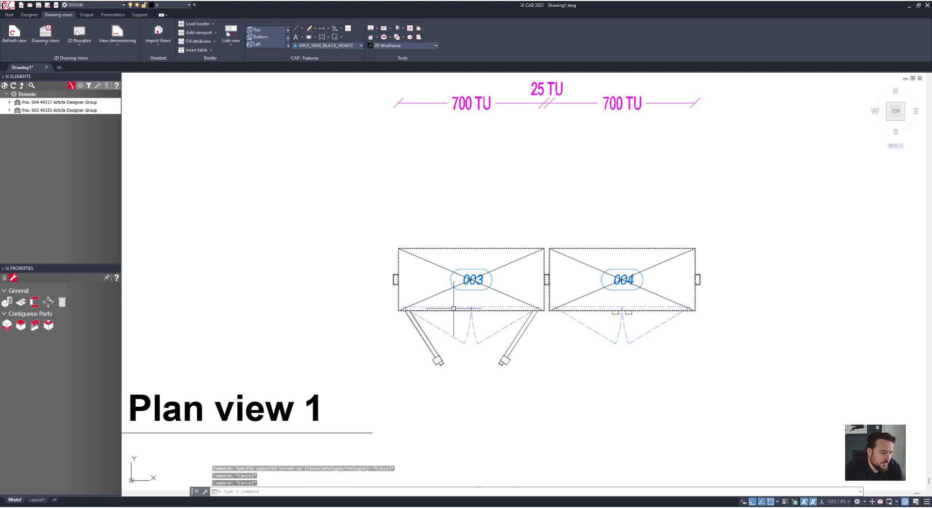
Create a 2D front elevation of both articles from the plan view and place it below the plan.
click(76, 45)
click(87, 58)
click(557, 299)
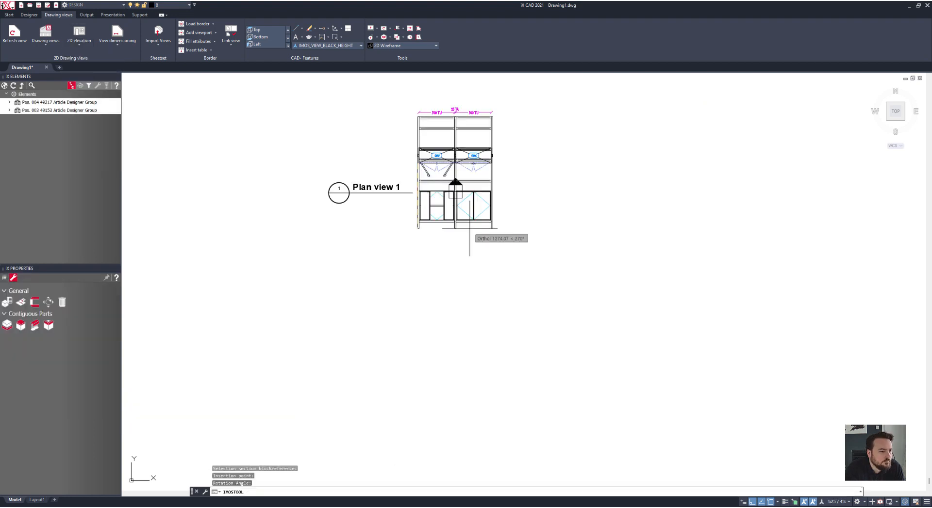
click(439, 330)
scroll(453, 333, up, 5)
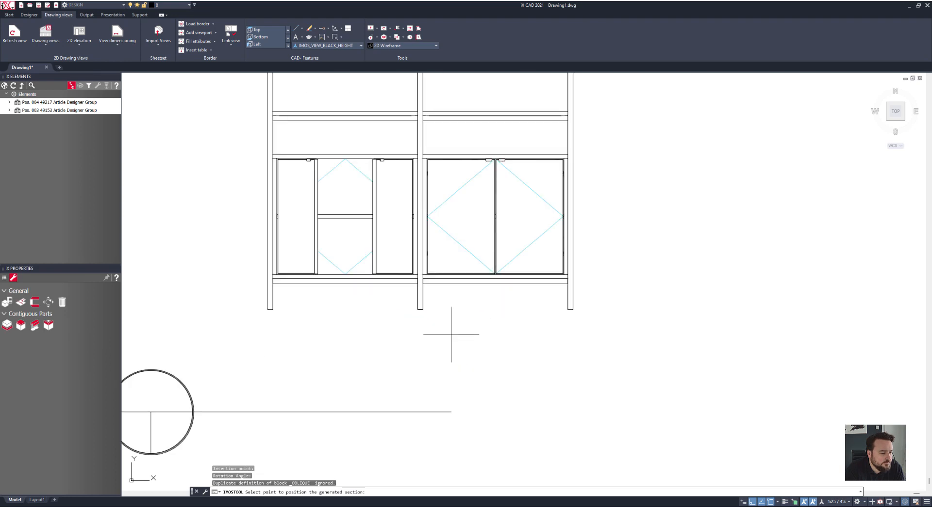
middle_drag(322, 328, 531, 334)
click(467, 340)
middle_drag(686, 285, 605, 342)
scroll(484, 317, down, 2)
middle_drag(473, 276, 469, 323)
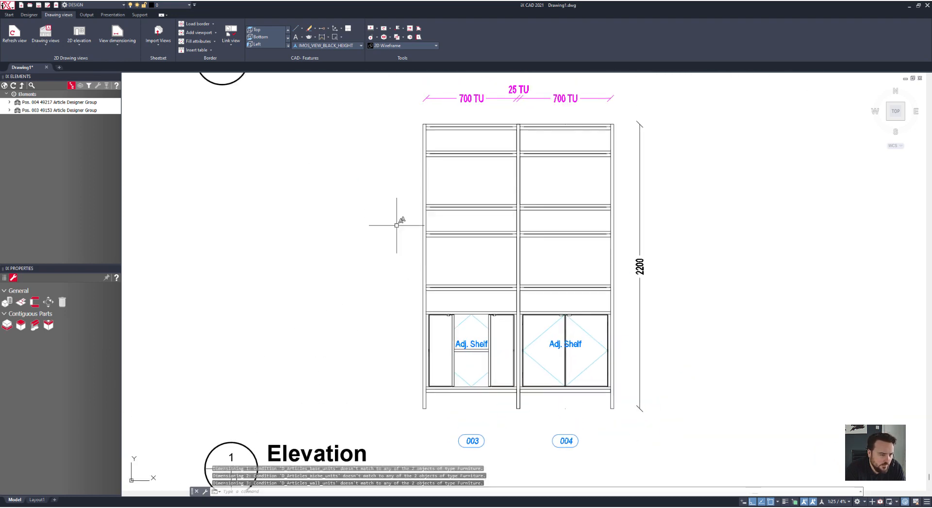
Create vertical section A through article 004 in the elevation and place the generated section beside it.
click(67, 42)
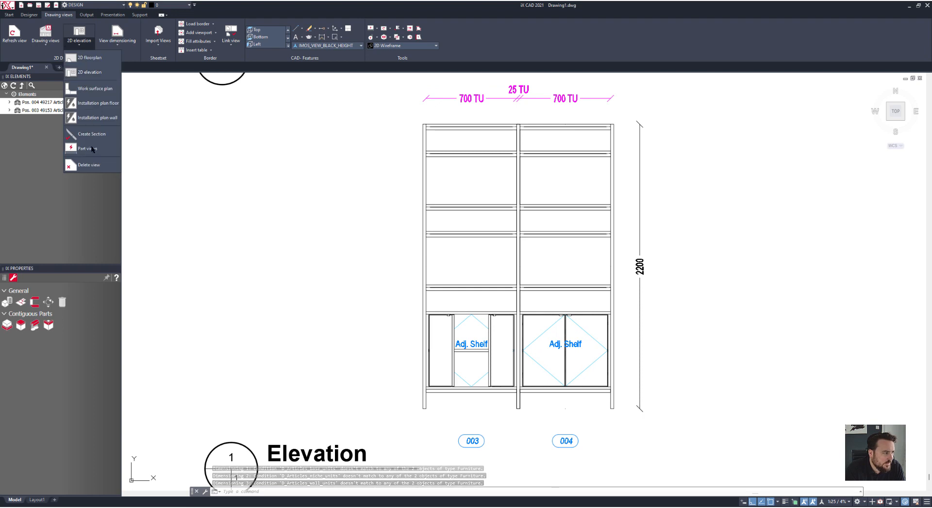
click(89, 135)
click(582, 315)
click(582, 312)
key(Return)
click(596, 441)
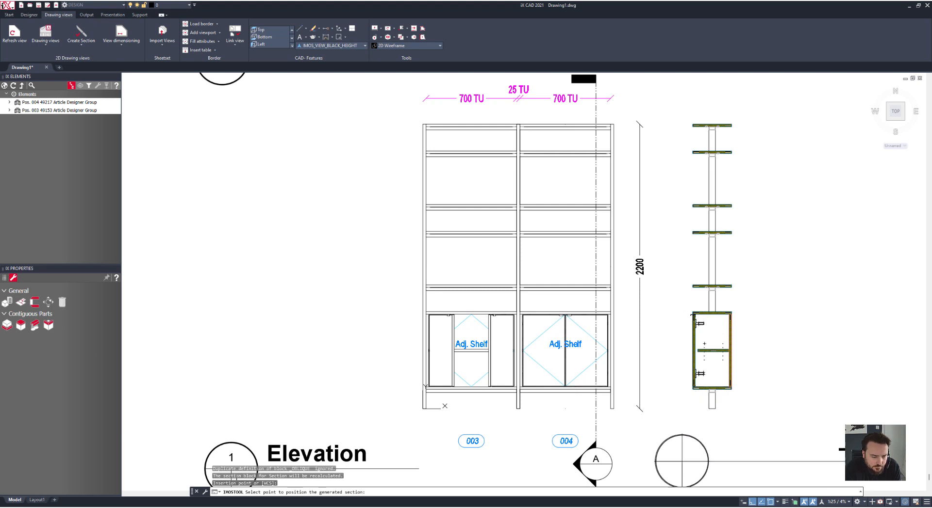
click(680, 451)
Examine the generated section's details: cabinet hinges and shelf holes, board materials, connectors, and the metal tube beneath a shelf.
scroll(701, 400, up, 3)
scroll(701, 400, up, 9)
middle_drag(761, 322, 644, 347)
scroll(641, 292, down, 6)
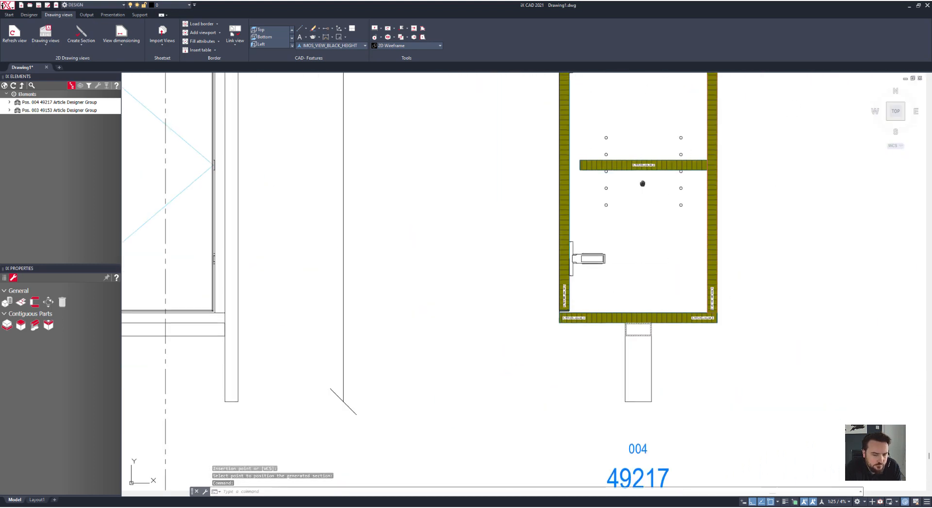
middle_drag(641, 292, 623, 405)
scroll(619, 118, up, 5)
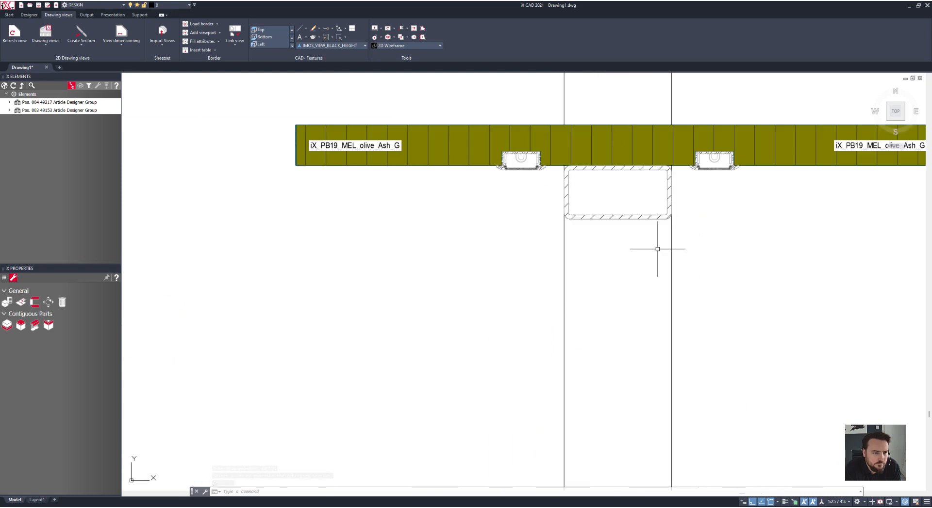
scroll(650, 220, up, 2)
mouse_move(651, 246)
middle_down()
mouse_move(611, 358)
mouse_move(560, 393)
middle_up()
scroll(540, 327, down, 2)
middle_drag(541, 326, 556, 240)
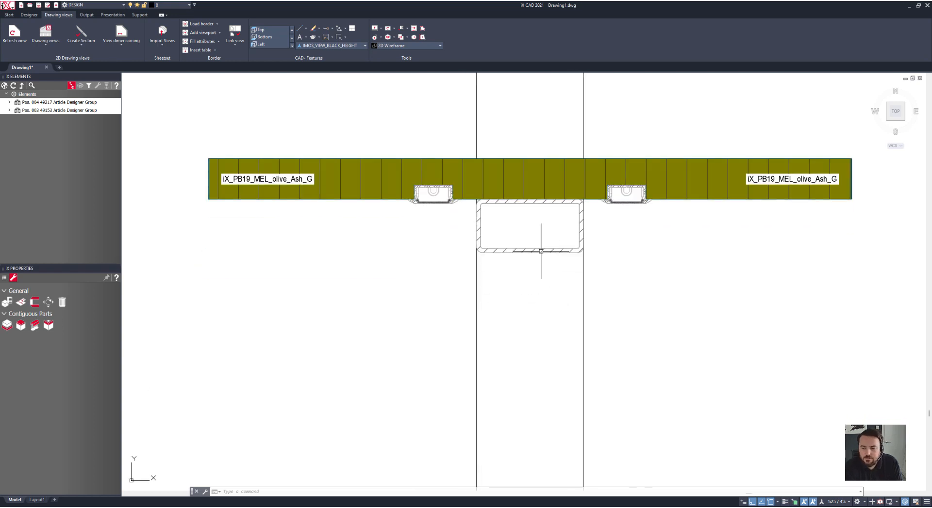